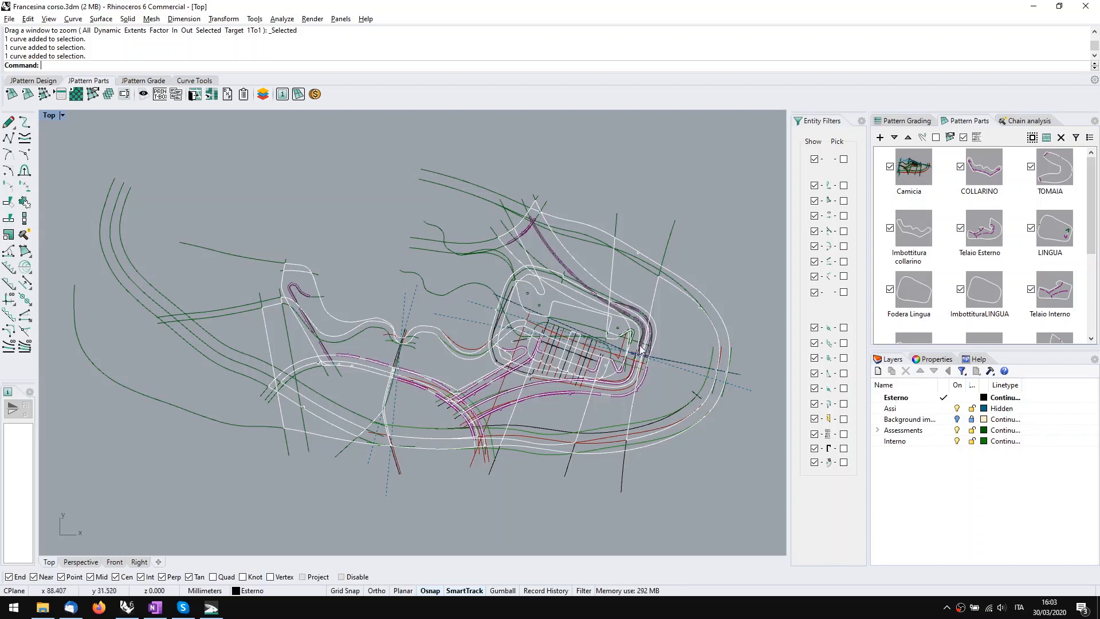
{"action": "scroll", "coordinate": [1012, 309], "scroll_direction": "down", "scroll_amount": 3}
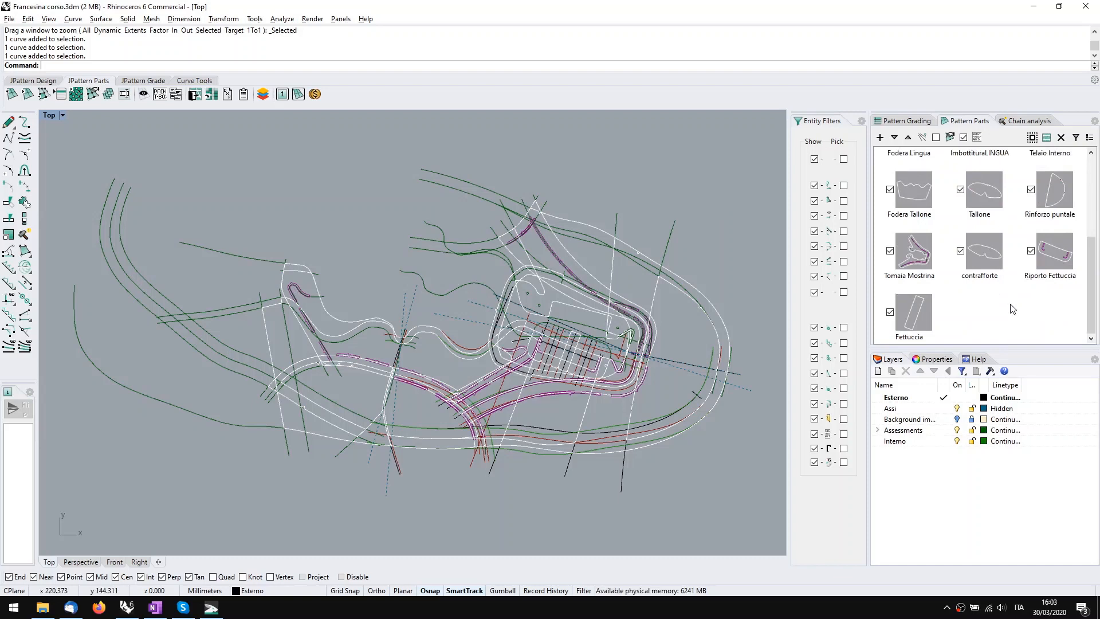
{"action": "scroll", "coordinate": [1009, 306], "scroll_direction": "up", "scroll_amount": 3}
{"action": "right_click_drag", "start_coordinate": [589, 346], "coordinate": [577, 356]}
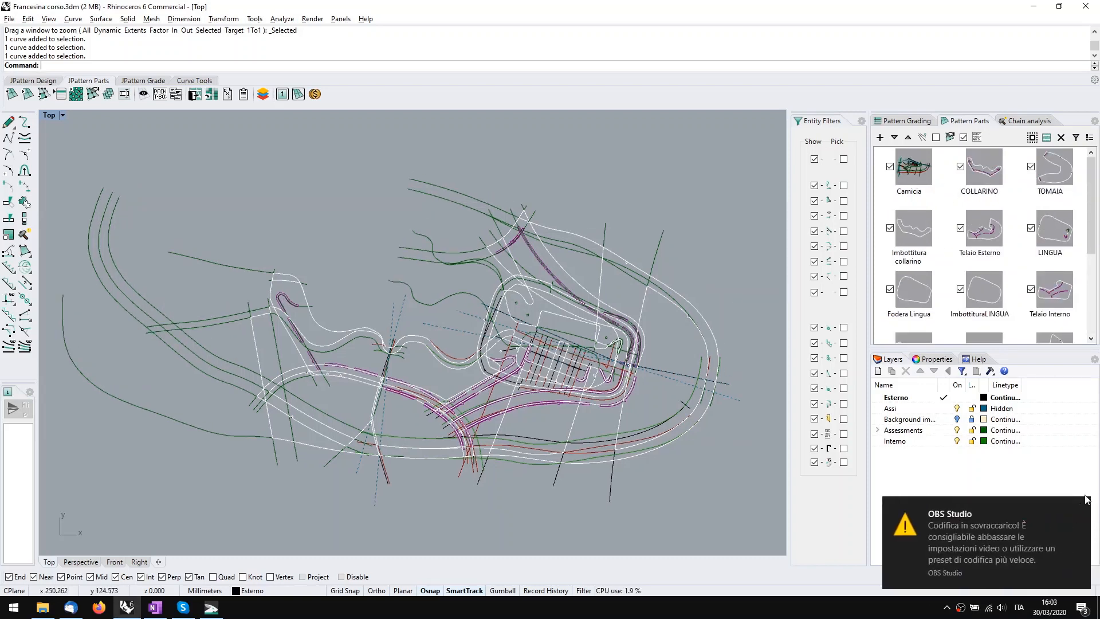
{"action": "left_click", "coordinate": [1008, 518]}
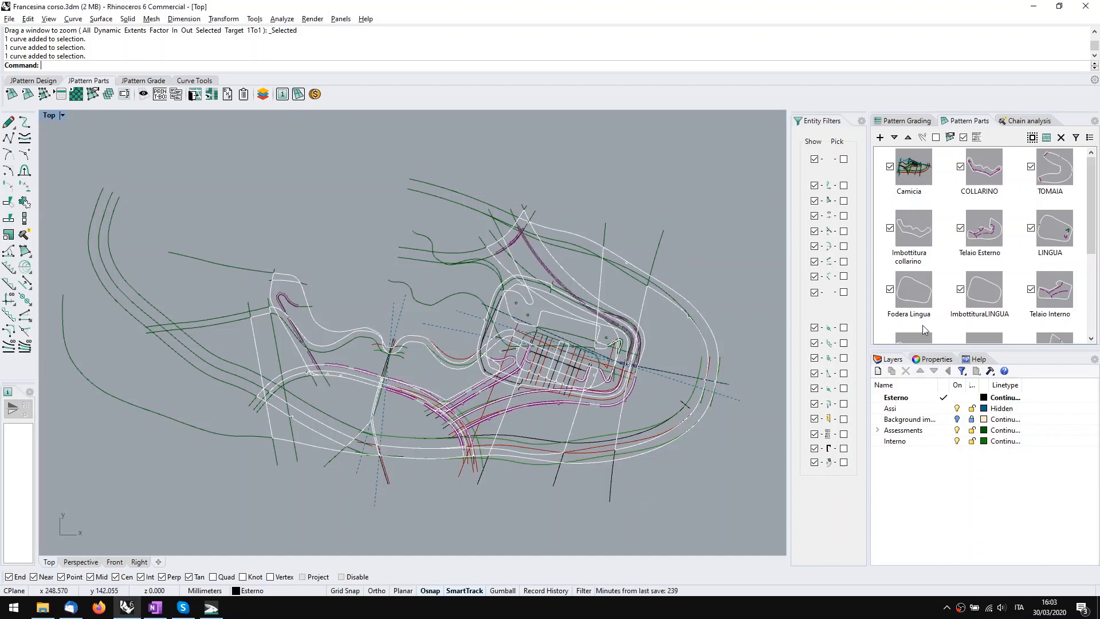
Step: Rename the Camicia part as Shell
{"action": "right_click", "coordinate": [911, 195]}
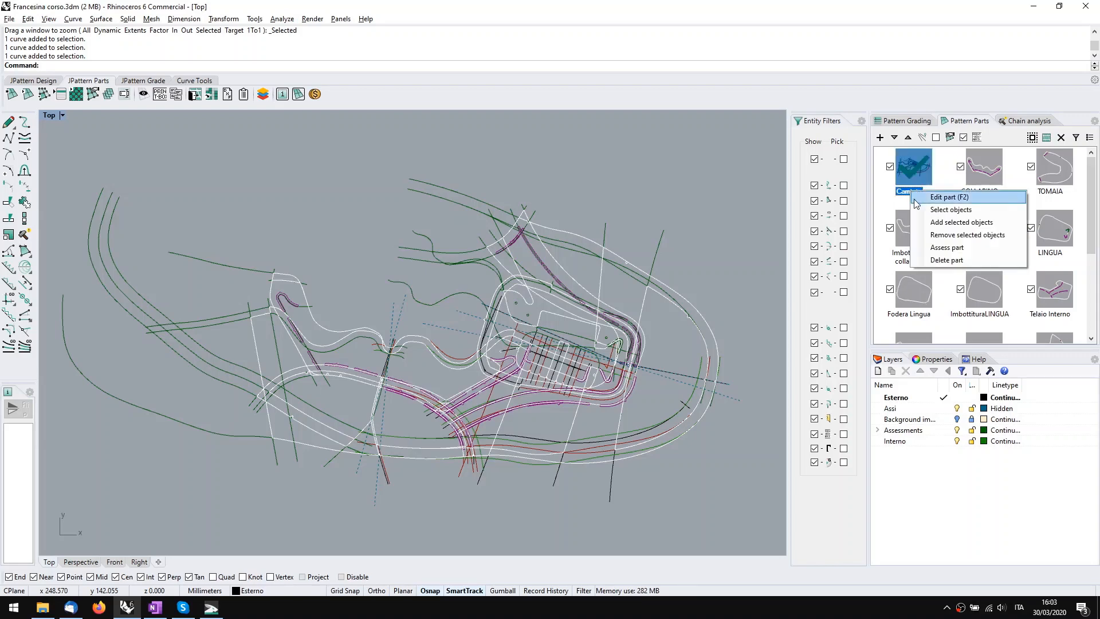
{"action": "left_click", "coordinate": [924, 196]}
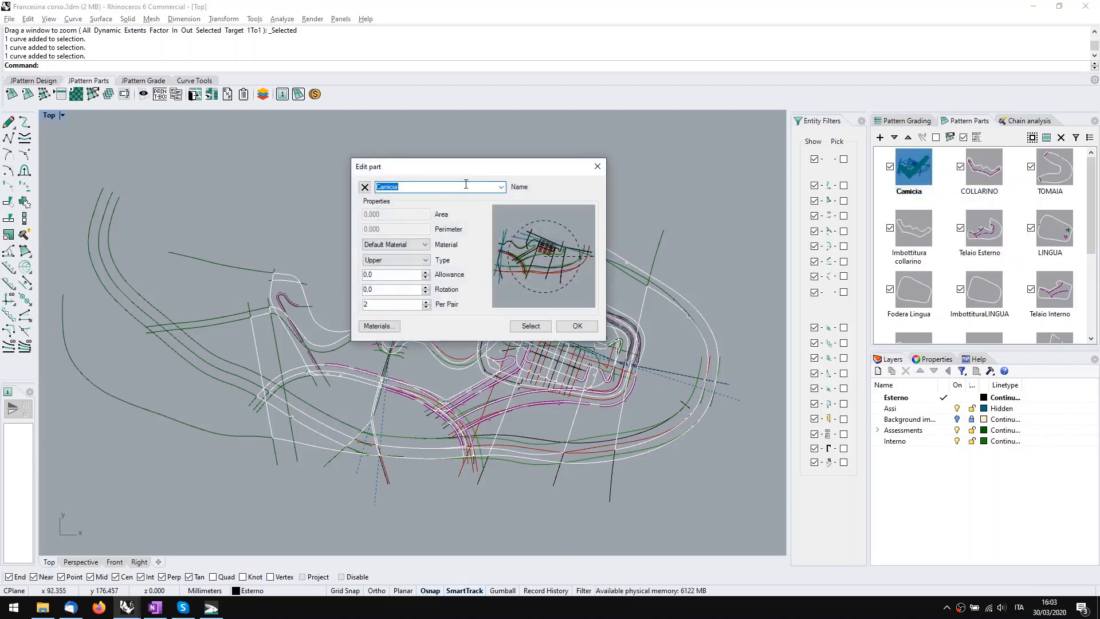
{"action": "type", "text": "SHell"}
{"action": "left_click", "coordinate": [577, 326]}
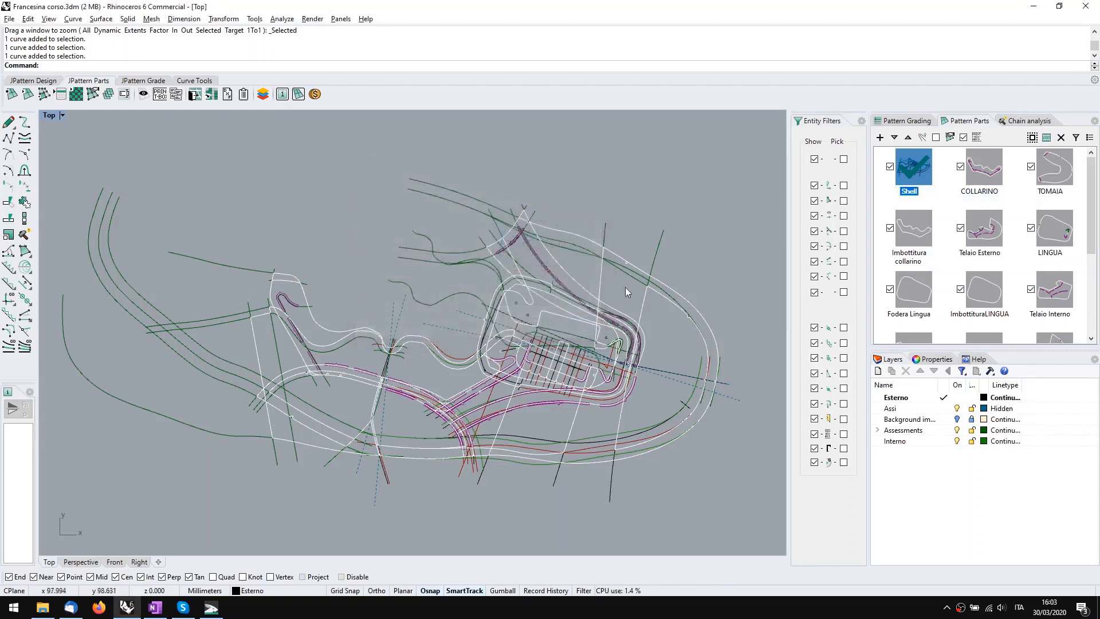
Step: Display only the Shell part's curves, then hide all parts and make them all visible again
{"action": "double_click", "coordinate": [924, 162]}
{"action": "mouse_move", "coordinate": [560, 236]}
{"action": "right_mouse_down"}
{"action": "mouse_move", "coordinate": [560, 255]}
{"action": "mouse_move", "coordinate": [560, 233]}
{"action": "right_mouse_up"}
{"action": "right_click_drag", "start_coordinate": [511, 277], "coordinate": [518, 315]}
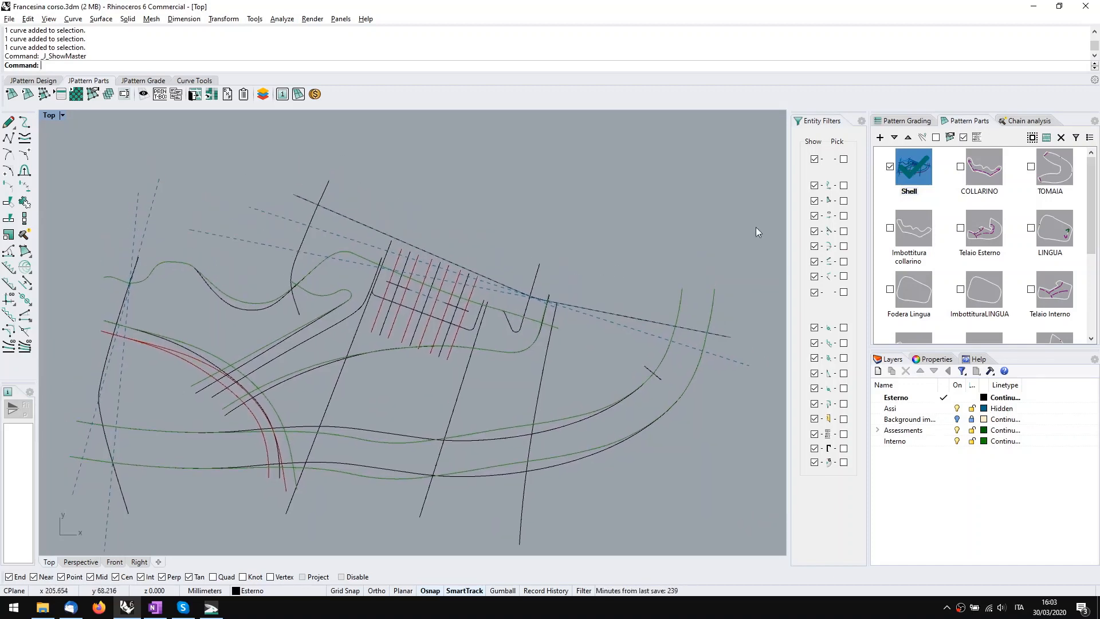
{"action": "left_click", "coordinate": [951, 186]}
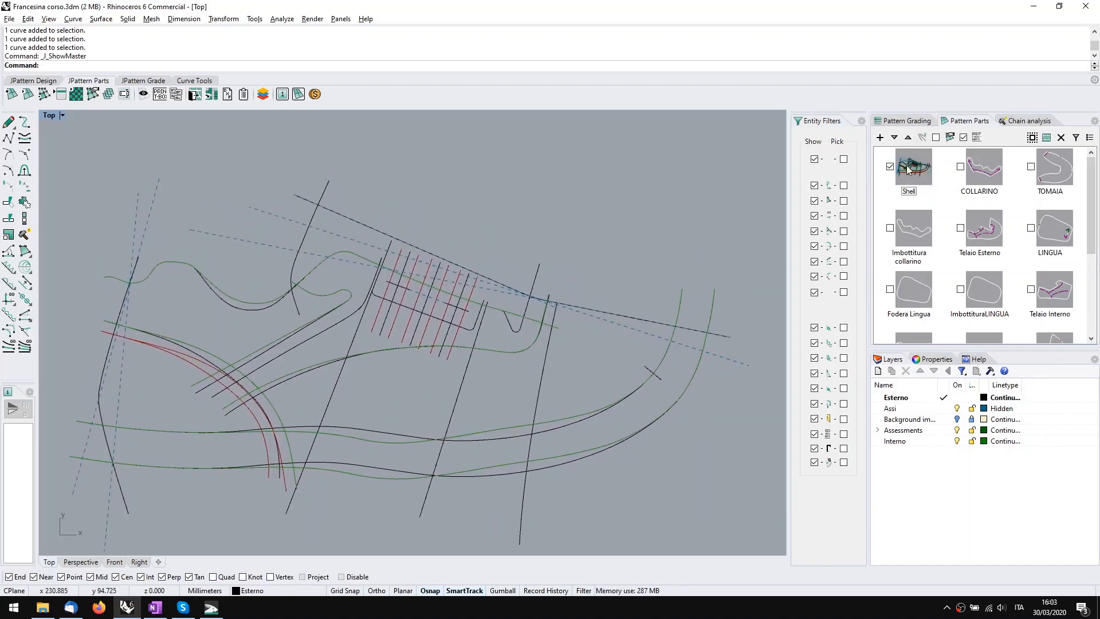
{"action": "left_click", "coordinate": [936, 137]}
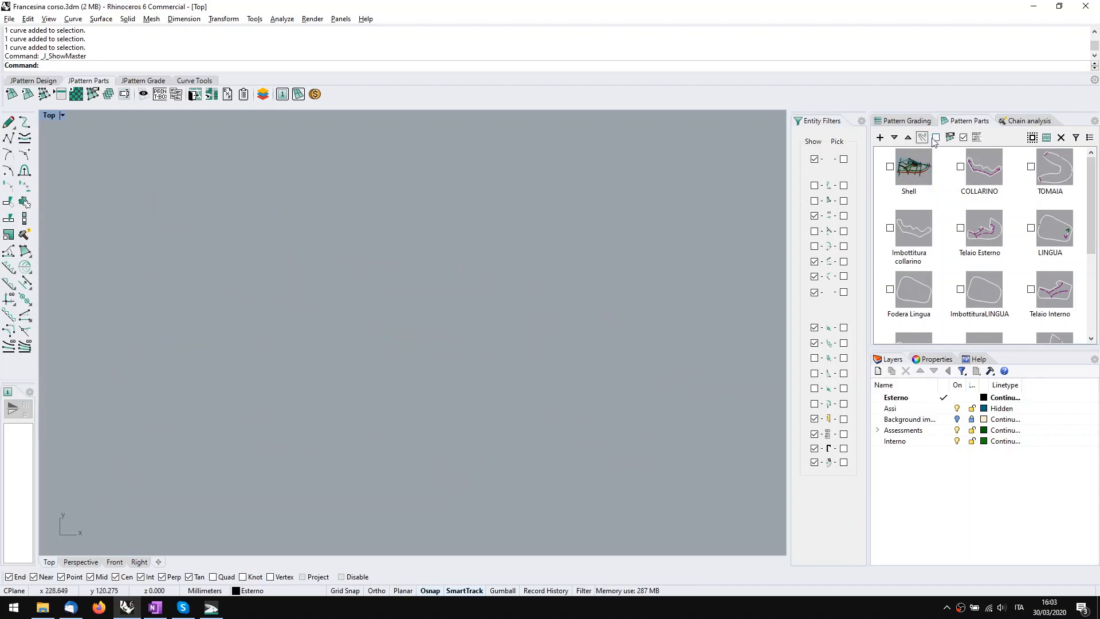
{"action": "left_click", "coordinate": [921, 137]}
{"action": "right_click_drag", "start_coordinate": [513, 272], "coordinate": [567, 339]}
{"action": "scroll", "coordinate": [576, 293], "scroll_direction": "down", "scroll_amount": 6}
Step: Isolate the Shell part once more and unhide all the hidden objects
{"action": "left_click", "coordinate": [921, 176]}
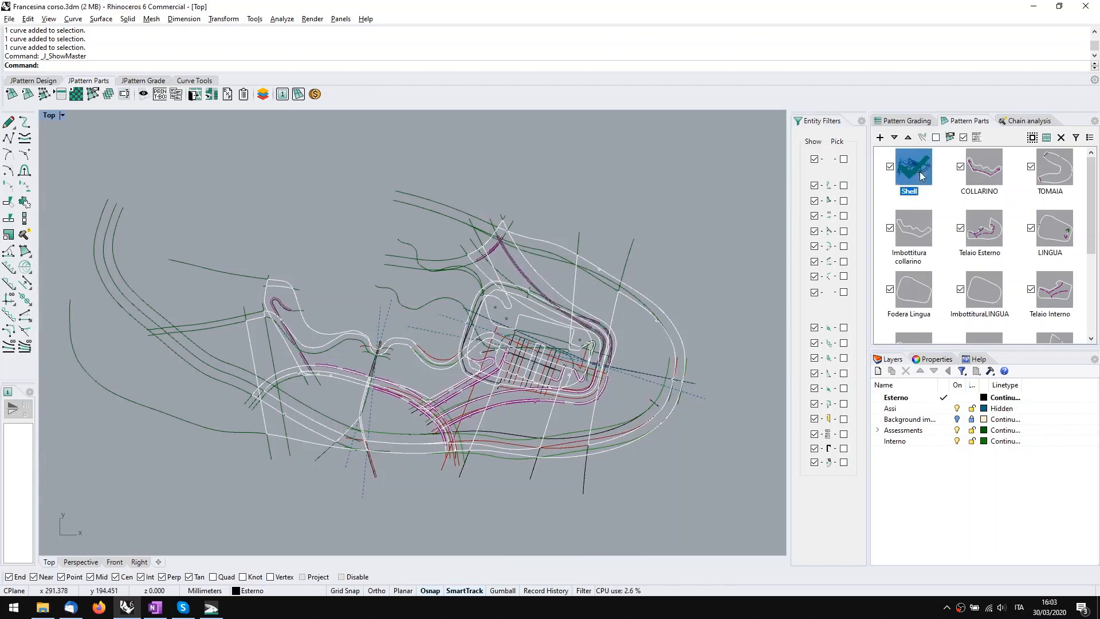
{"action": "left_click", "coordinate": [922, 176]}
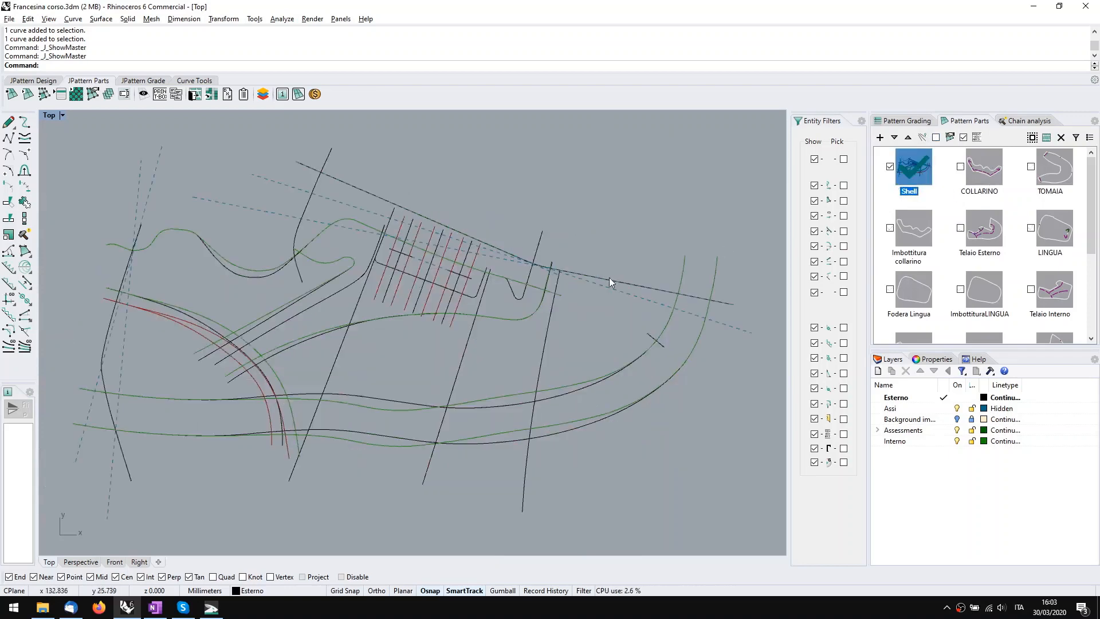
{"action": "middle_click", "coordinate": [555, 187]}
{"action": "left_click", "coordinate": [524, 154]}
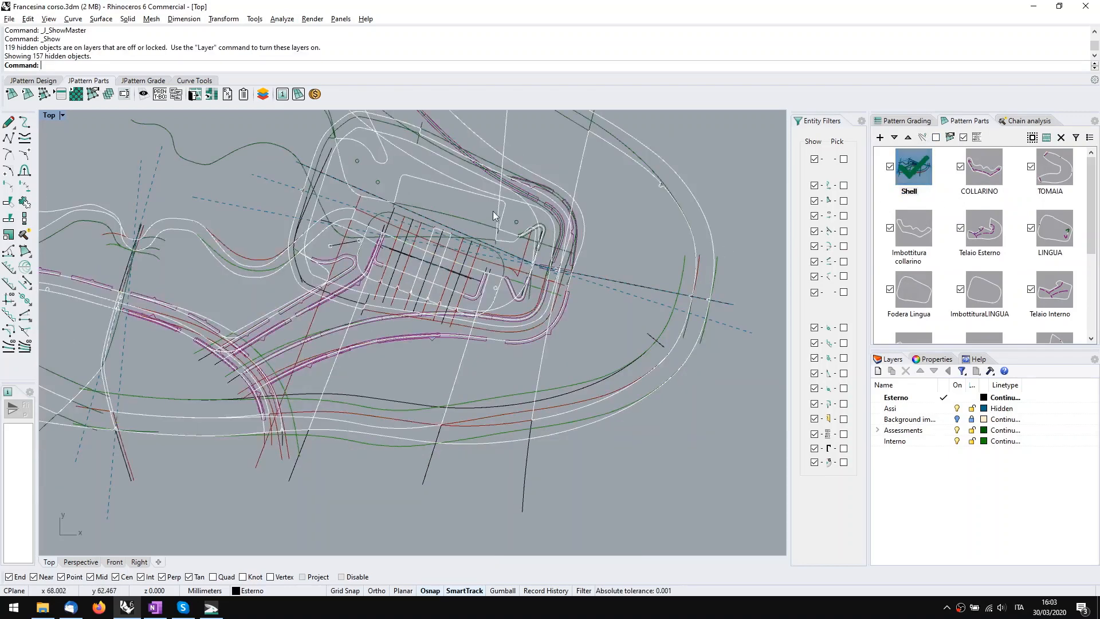
{"action": "right_click_drag", "start_coordinate": [493, 212], "coordinate": [551, 293]}
{"action": "scroll", "coordinate": [571, 283], "scroll_direction": "down", "scroll_amount": 4}
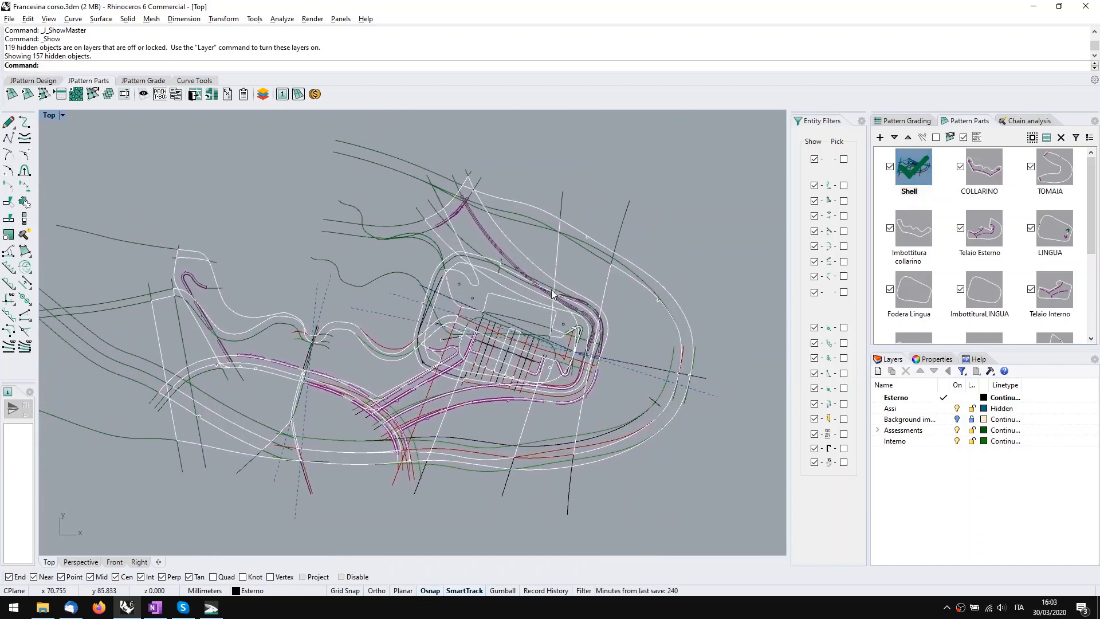
Step: Save the model to the Desktop as Francesina_layering.3dm in the Rhino 6 3D Models format
{"action": "left_click", "coordinate": [48, 81]}
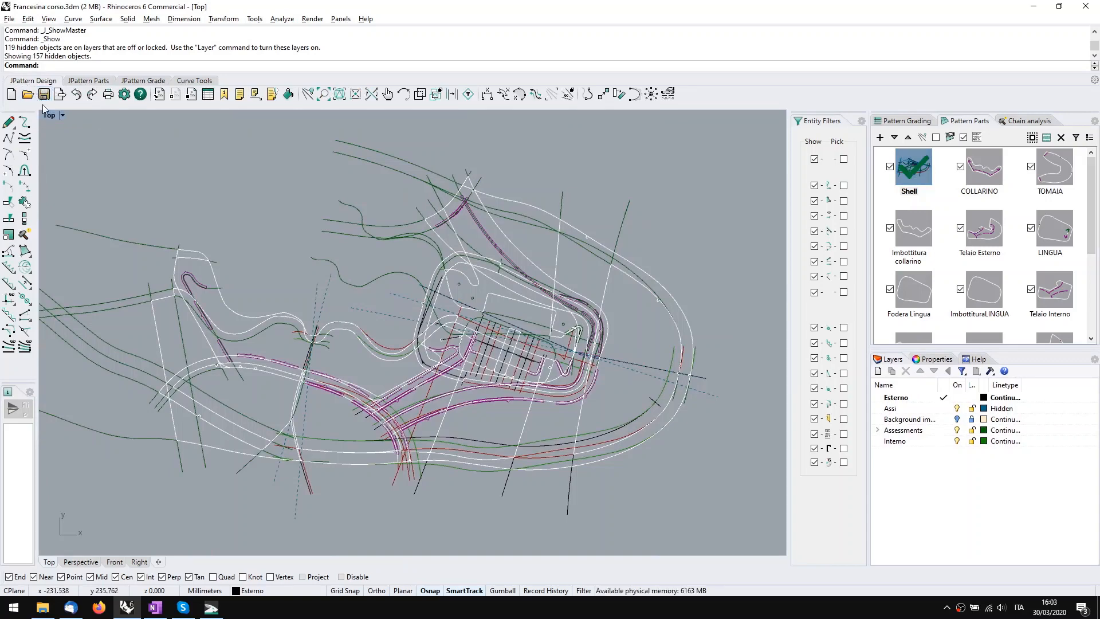
{"action": "left_click", "coordinate": [9, 18]}
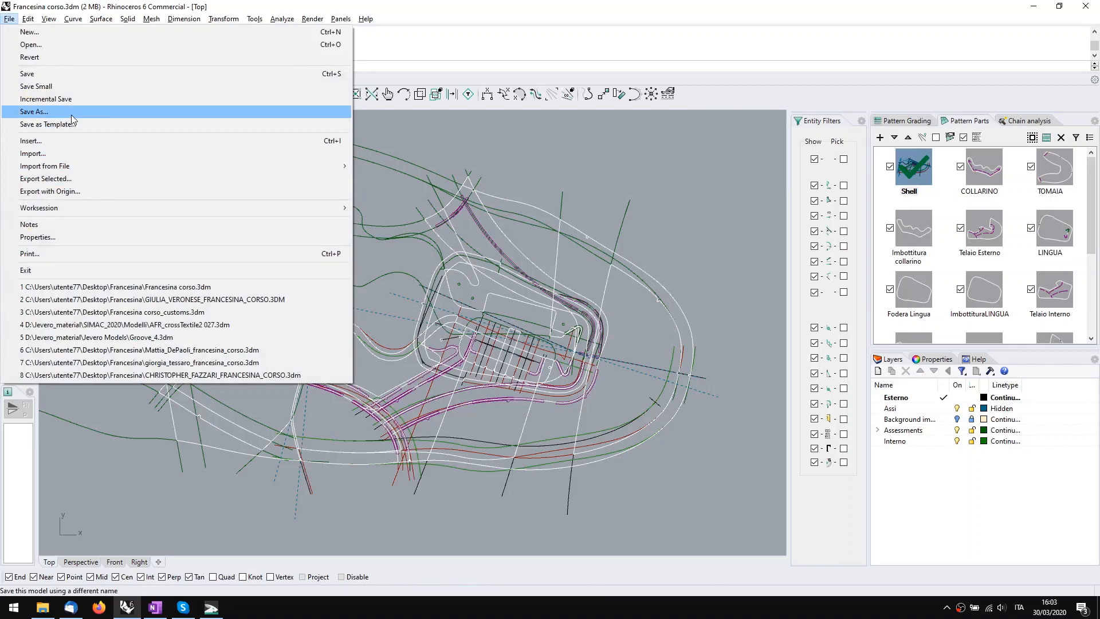
{"action": "left_click", "coordinate": [71, 115]}
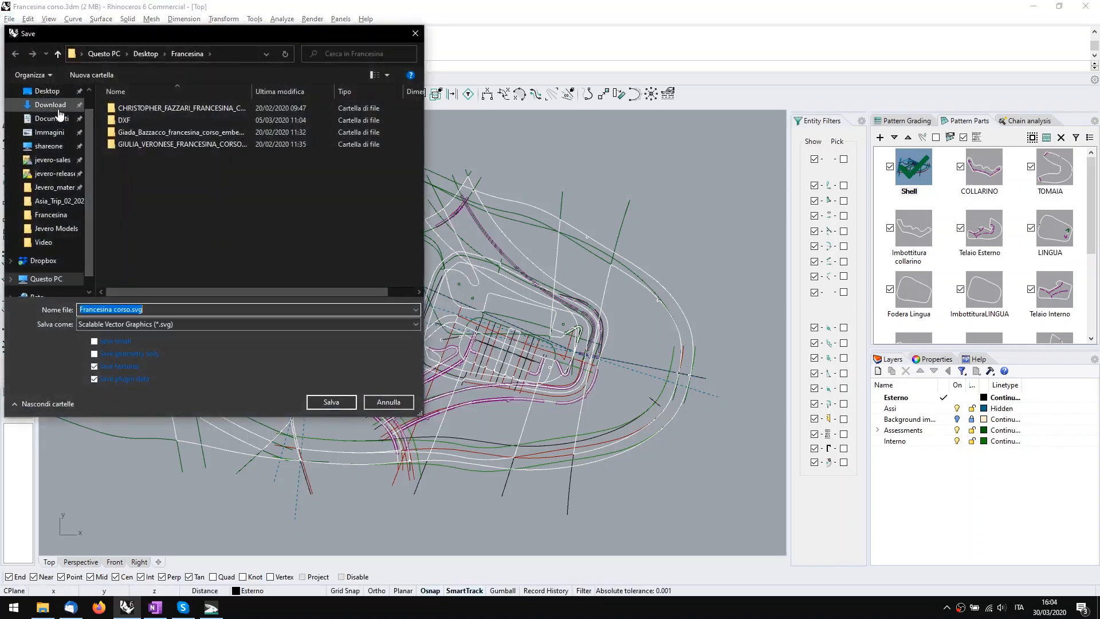
{"action": "scroll", "coordinate": [59, 114], "scroll_direction": "up", "scroll_amount": 2}
{"action": "left_click", "coordinate": [60, 114]}
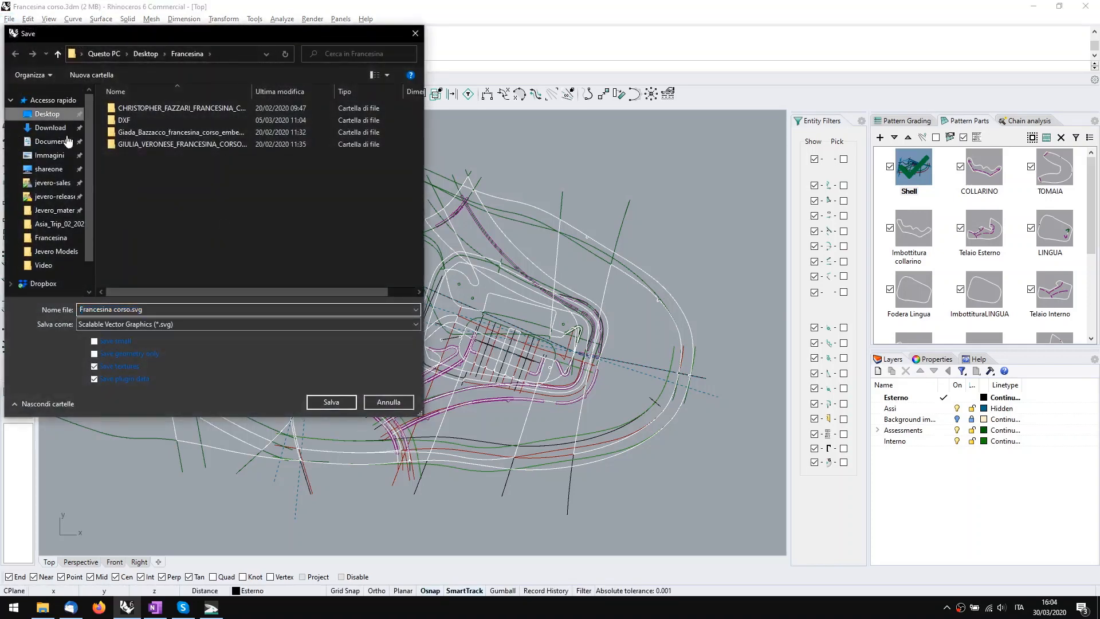
{"action": "left_click", "coordinate": [125, 308]}
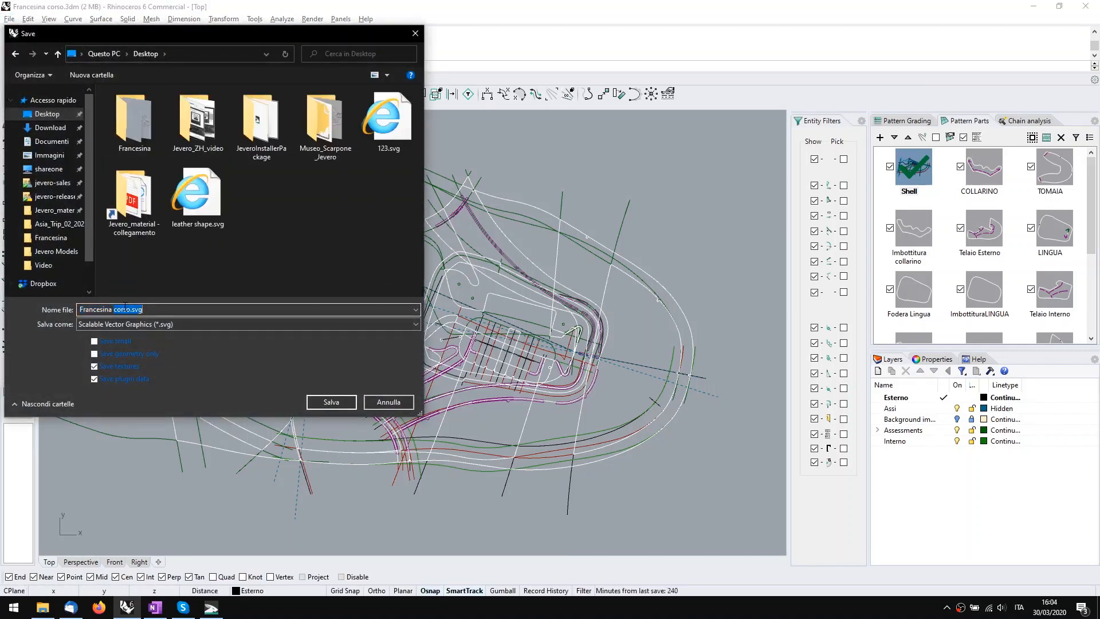
{"action": "left_click", "coordinate": [233, 324]}
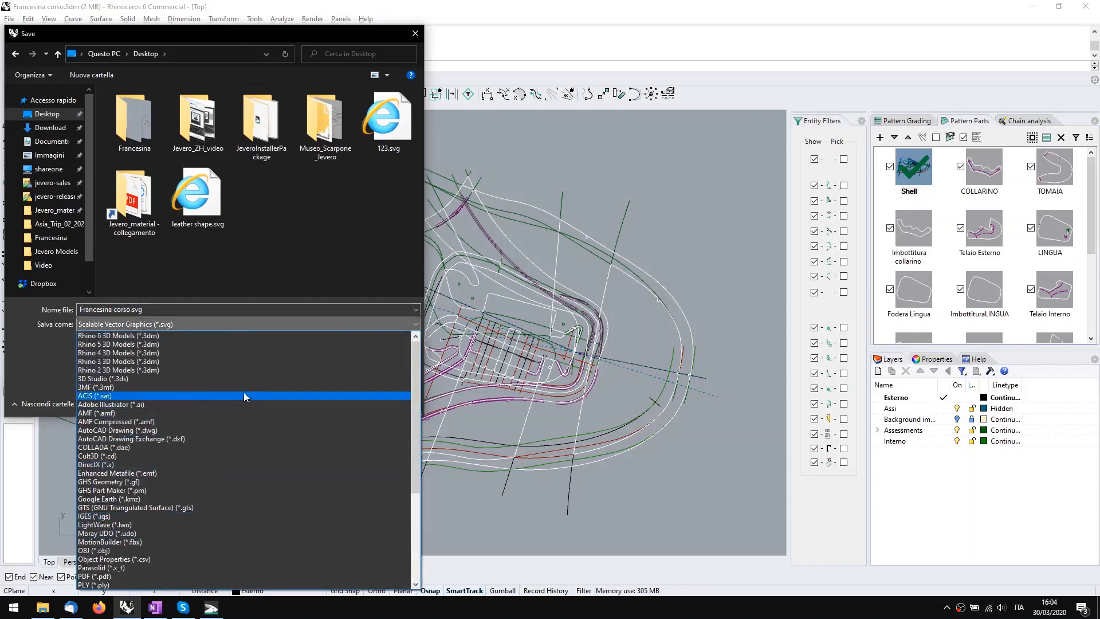
{"action": "left_click", "coordinate": [126, 336]}
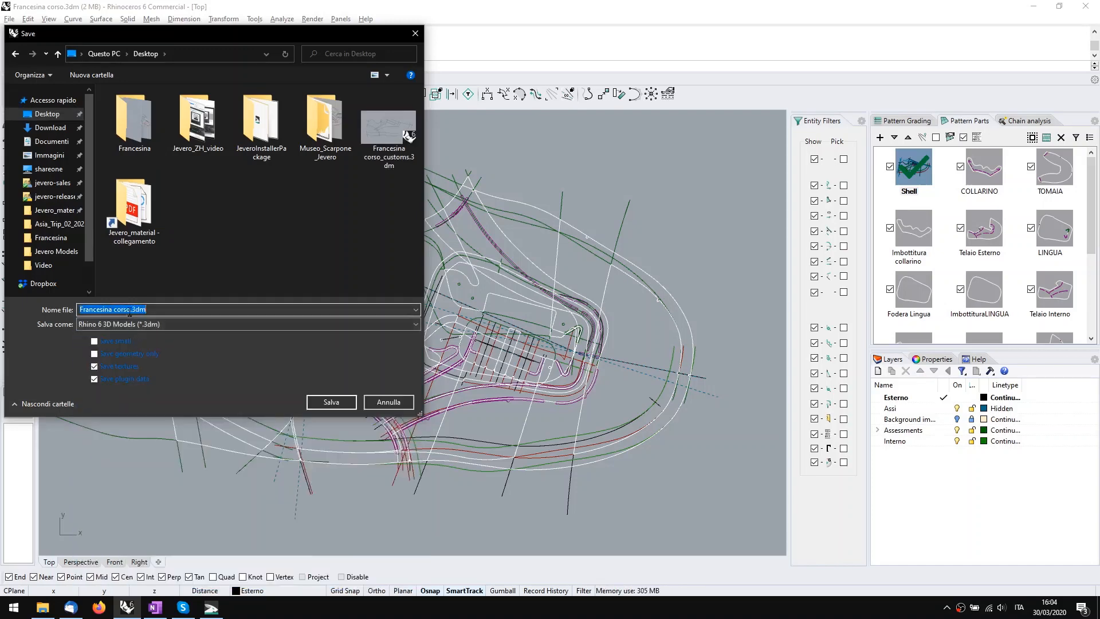
{"action": "left_click", "coordinate": [121, 309]}
{"action": "left_click_drag", "start_coordinate": [112, 310], "coordinate": [124, 310]}
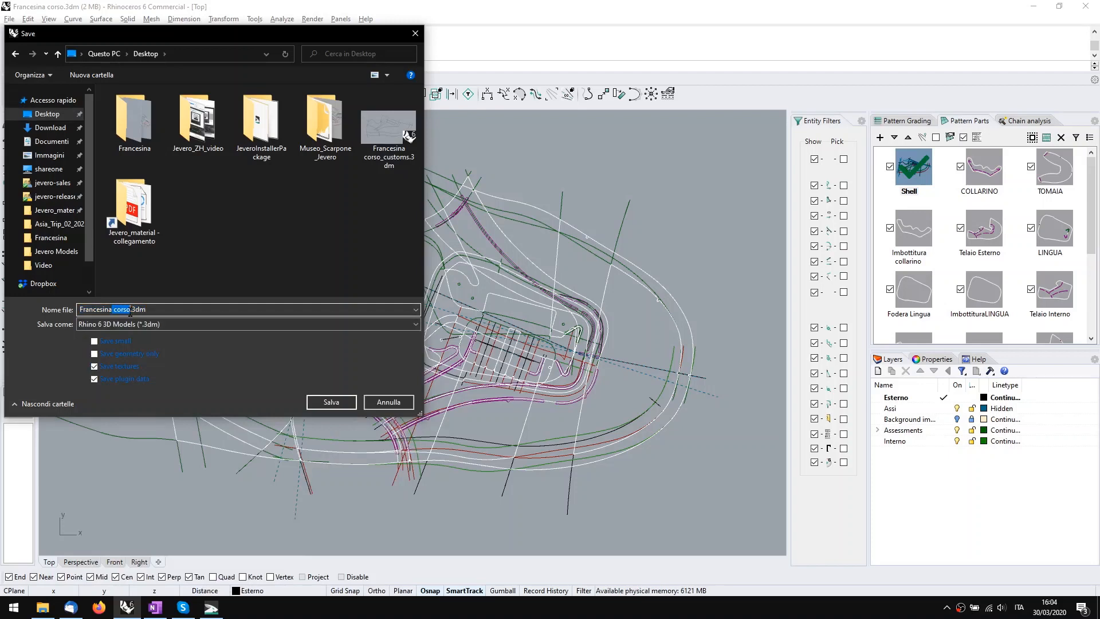
{"action": "type", "text": "_layering"}
{"action": "left_click", "coordinate": [337, 404]}
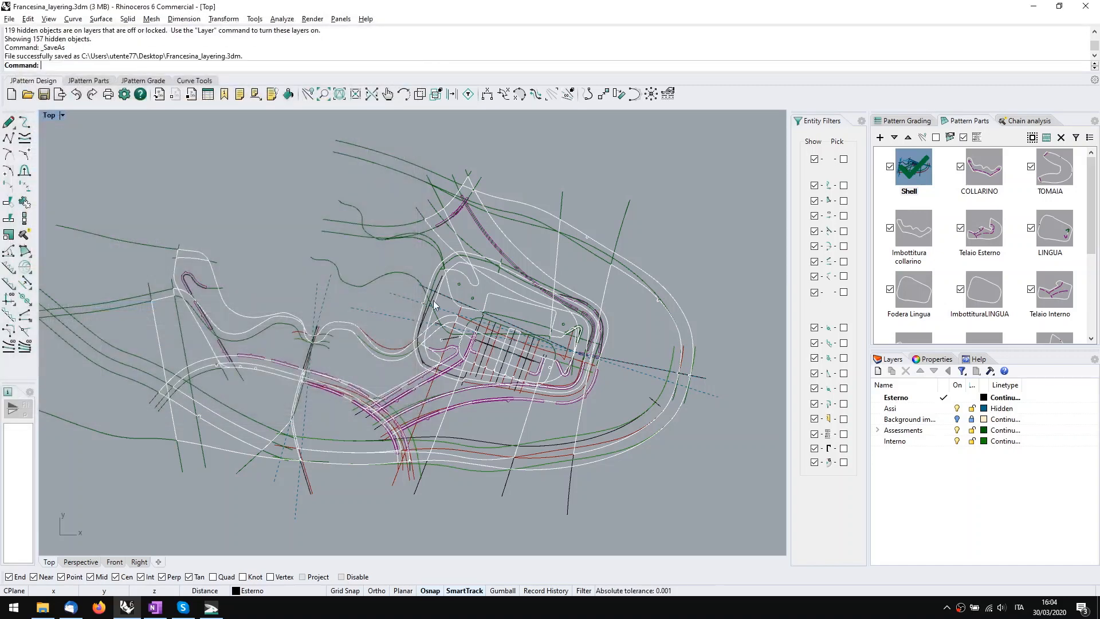
Step: Start a new model without a template and maximize the Top viewport
{"action": "right_click_drag", "start_coordinate": [434, 304], "coordinate": [470, 296]}
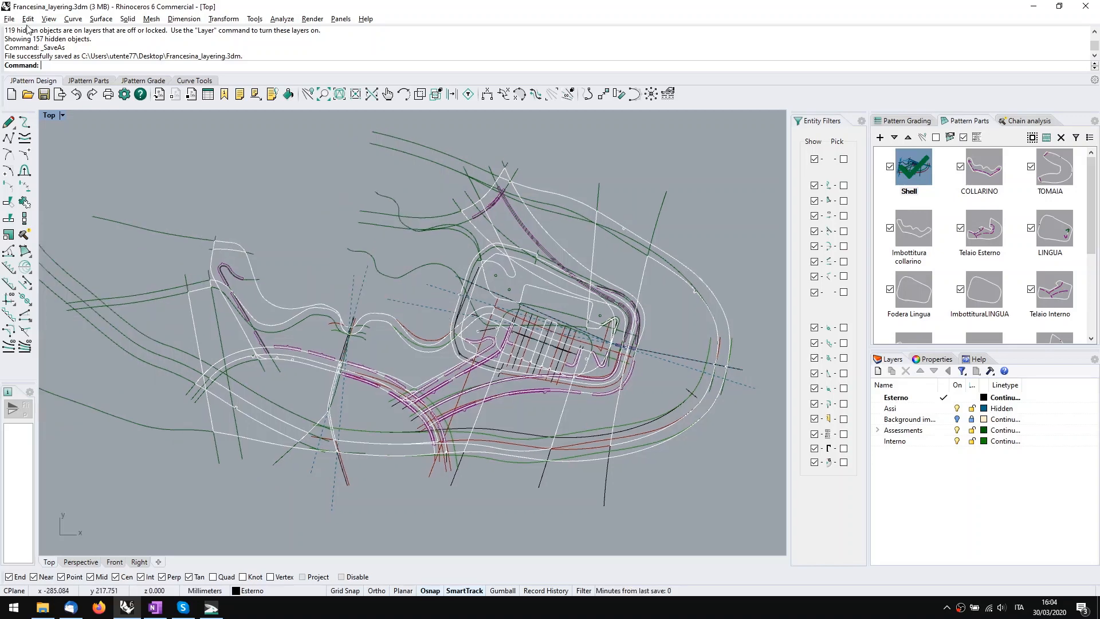
{"action": "left_click", "coordinate": [9, 18]}
{"action": "left_click", "coordinate": [78, 43]}
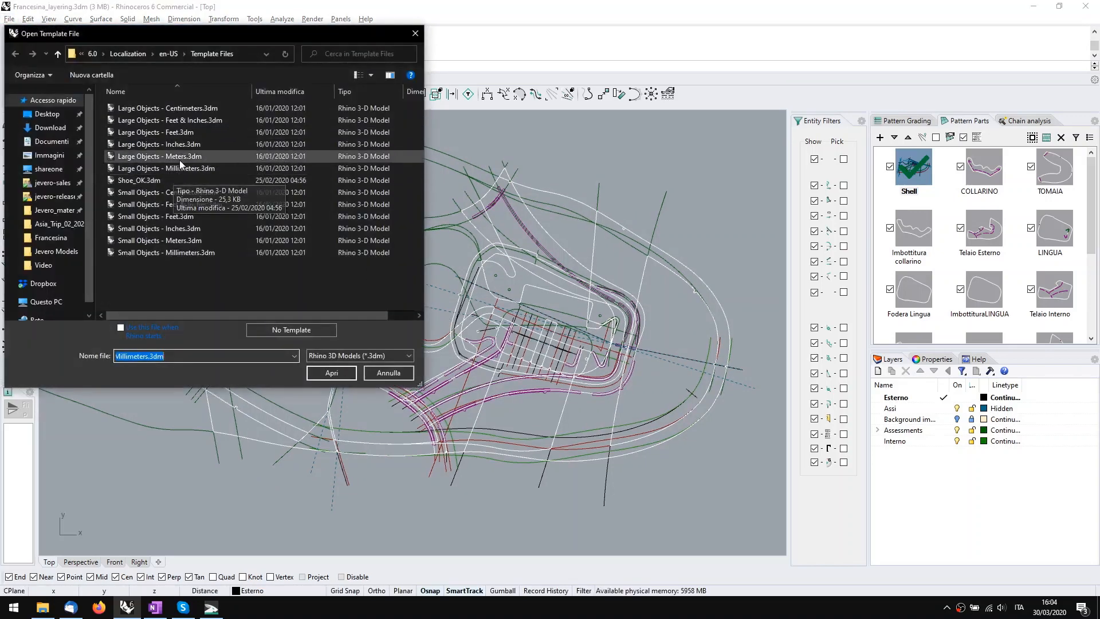
{"action": "left_click", "coordinate": [194, 106]}
{"action": "left_click", "coordinate": [303, 331]}
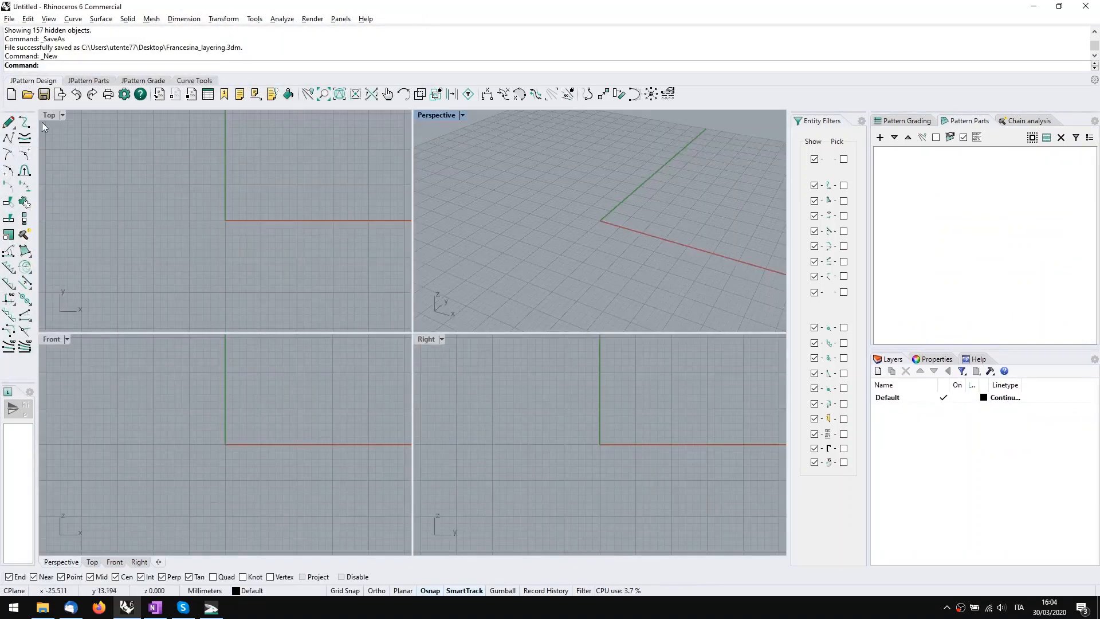
{"action": "double_click", "coordinate": [45, 116]}
{"action": "scroll", "coordinate": [232, 224], "scroll_direction": "down", "scroll_amount": 5}
{"action": "right_click_drag", "start_coordinate": [232, 226], "coordinate": [388, 305]}
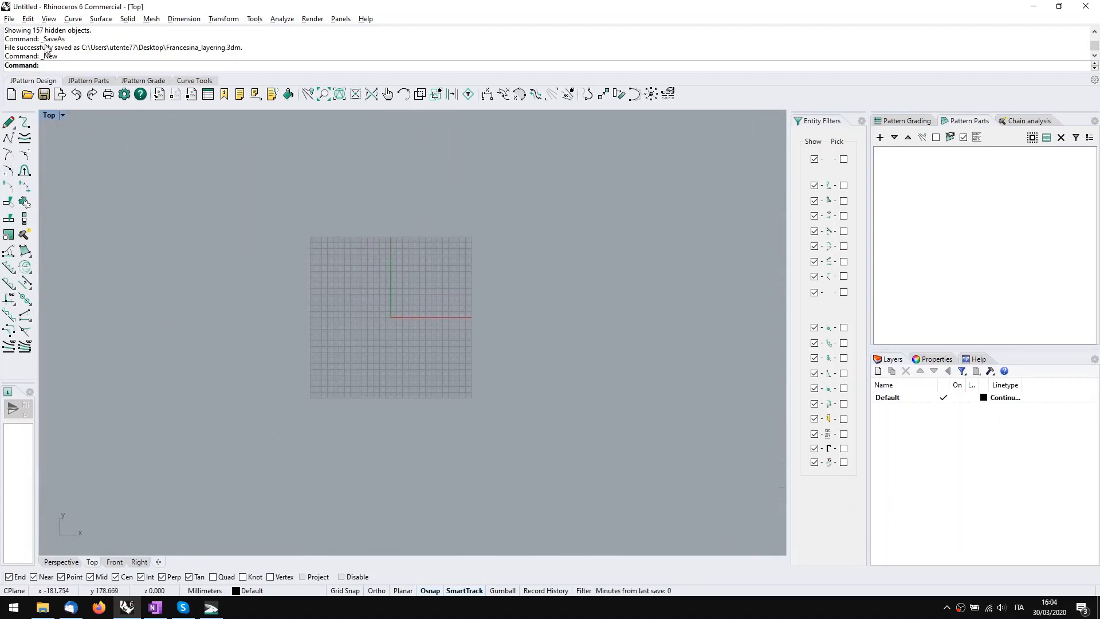
Step: Start a selective import of parts from Francesina_layering.3dm on the Desktop
{"action": "left_click", "coordinate": [95, 81]}
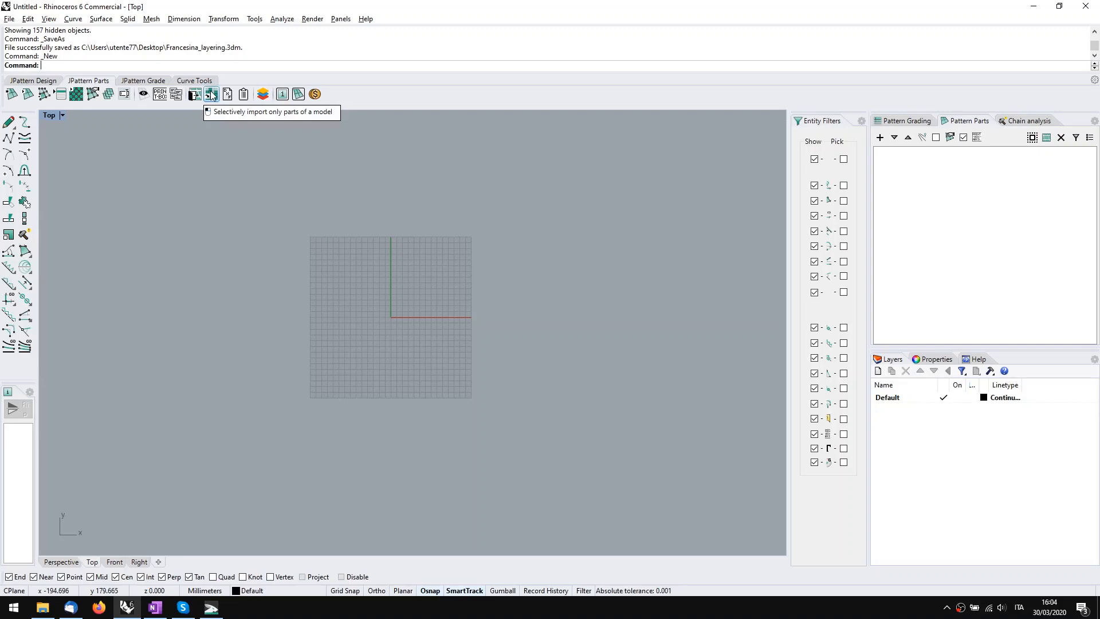
{"action": "key", "text": "super+plus"}
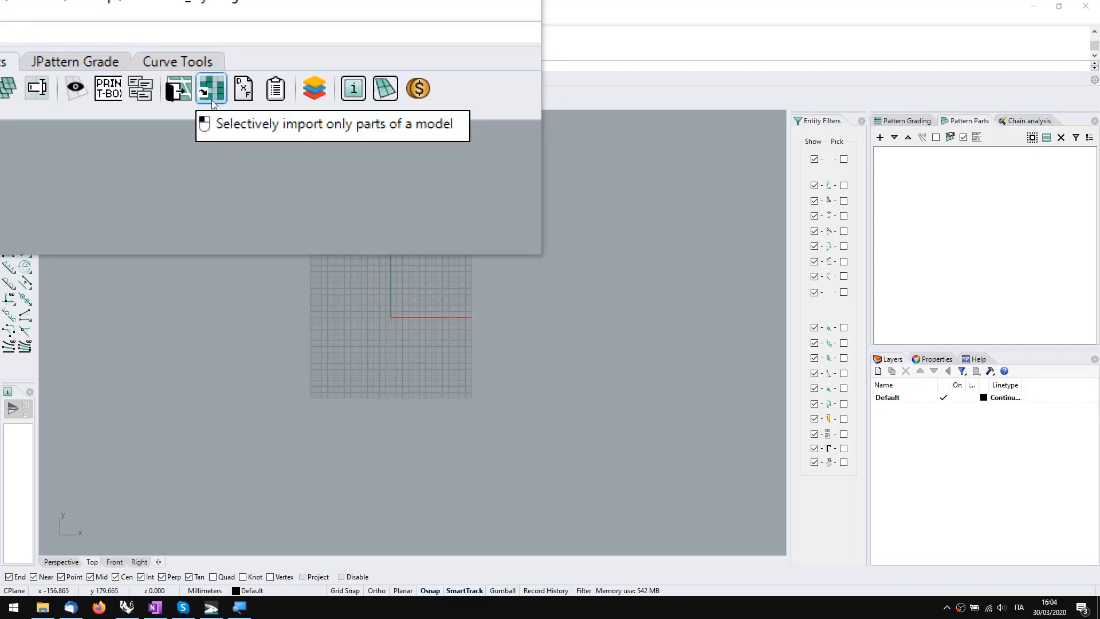
{"action": "key", "text": "super+Escape"}
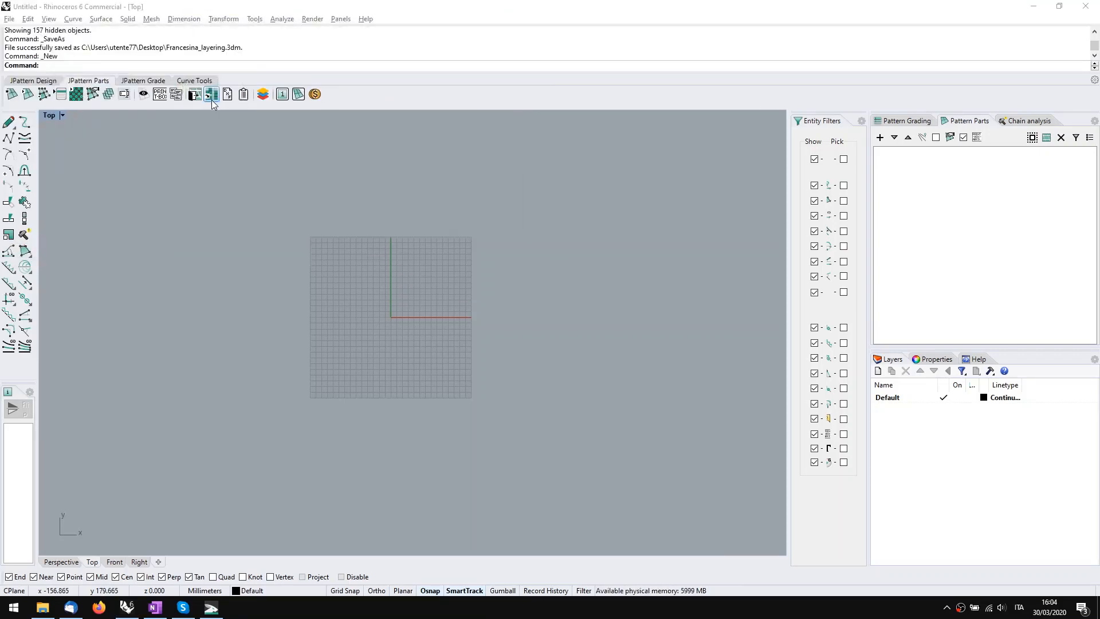
{"action": "left_click", "coordinate": [212, 99]}
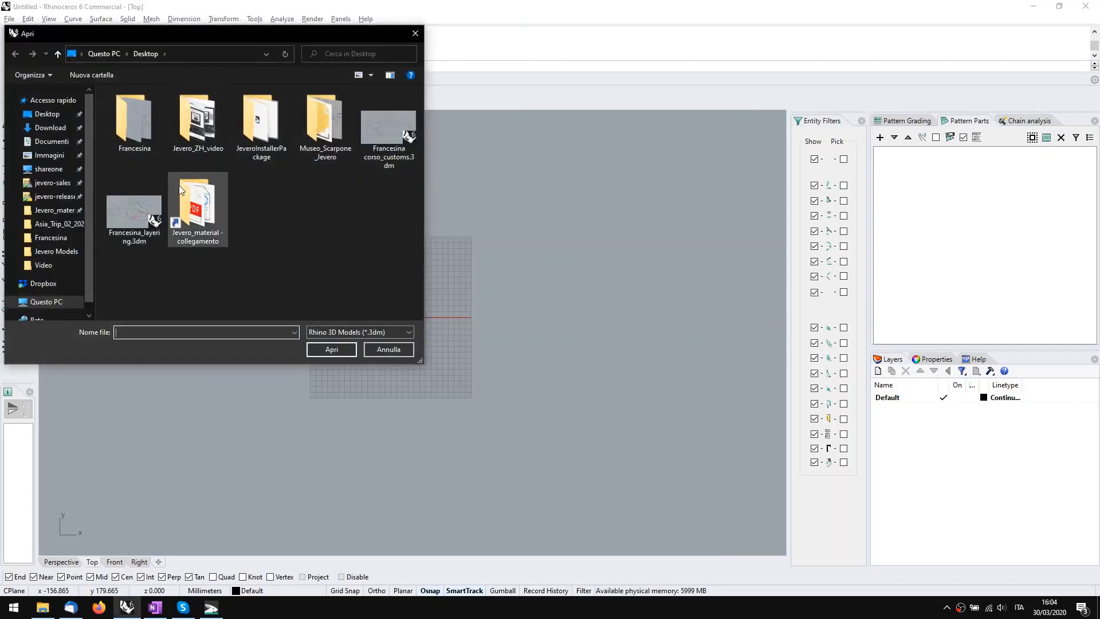
{"action": "left_click", "coordinate": [147, 197]}
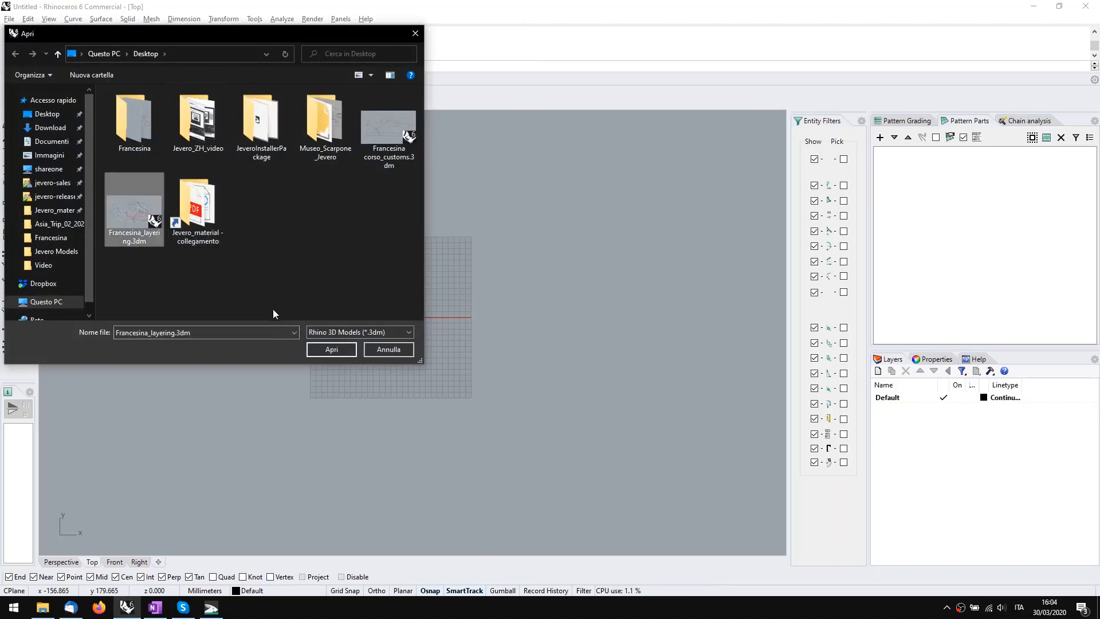
{"action": "left_click", "coordinate": [335, 350]}
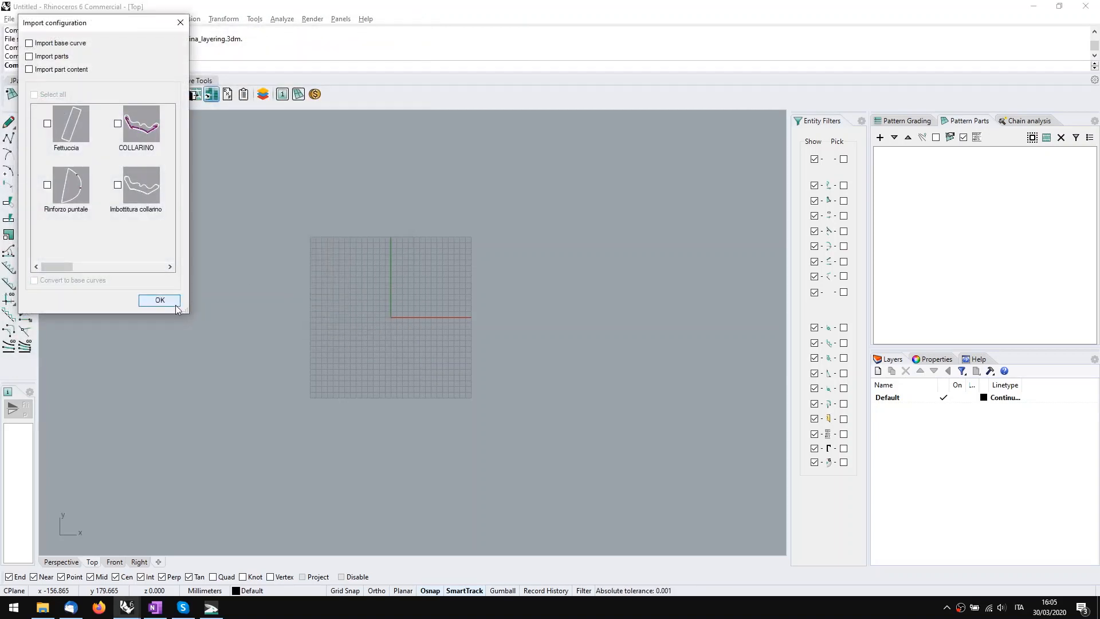
Step: Enlarge the import configuration dialog, enable importing base curves and part content, and choose only the Shell part
{"action": "left_click_drag", "start_coordinate": [186, 315], "coordinate": [422, 463]}
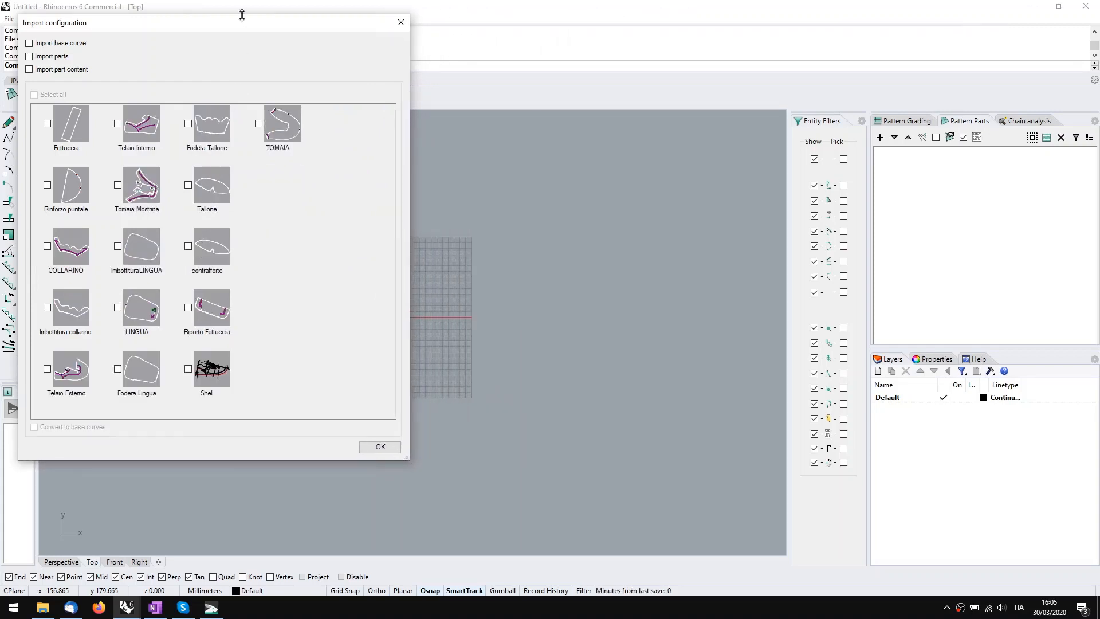
{"action": "left_click_drag", "start_coordinate": [236, 26], "coordinate": [501, 76]}
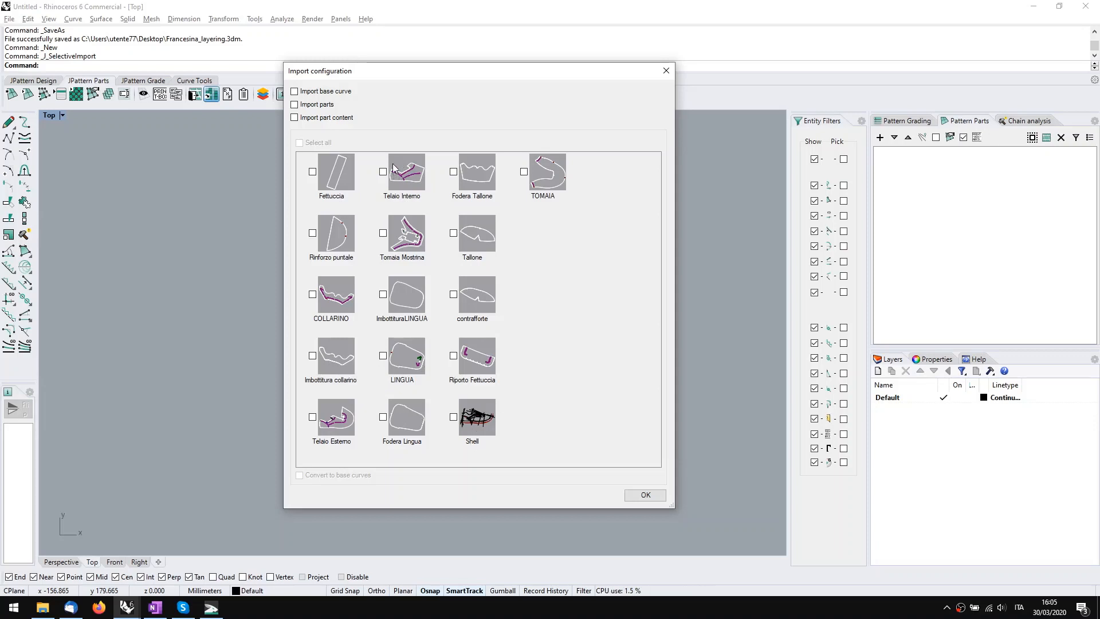
{"action": "left_click", "coordinate": [329, 93]}
{"action": "left_click", "coordinate": [329, 119]}
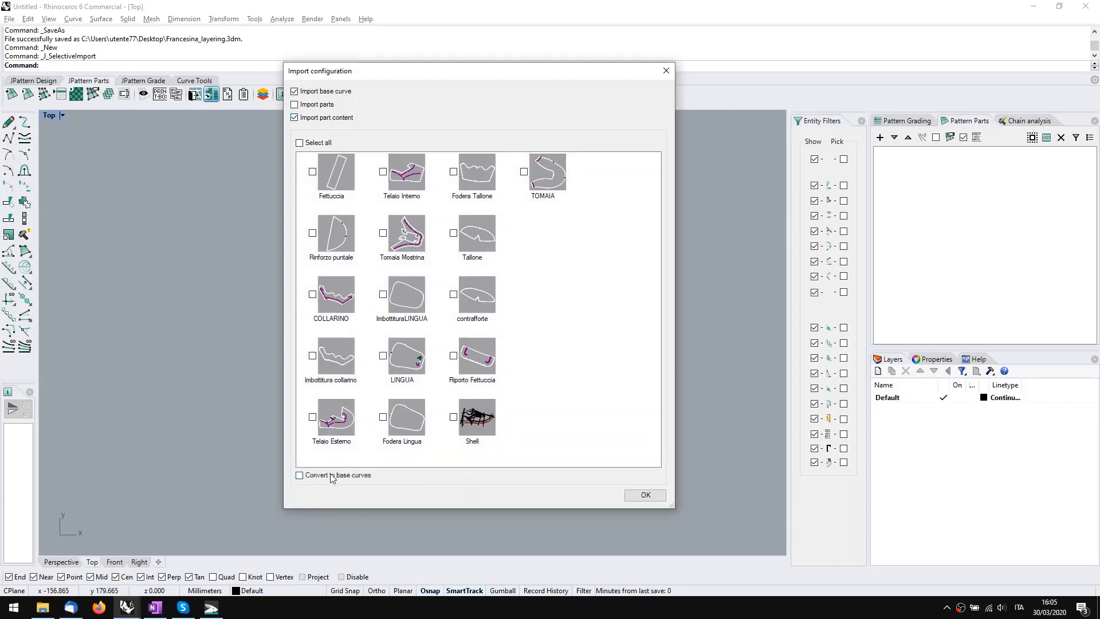
{"action": "left_click", "coordinate": [453, 417]}
Step: Enable conversion to base curves for the Shell content, accept losing dependencies and relationships, and run the import
{"action": "key", "text": "super+plus"}
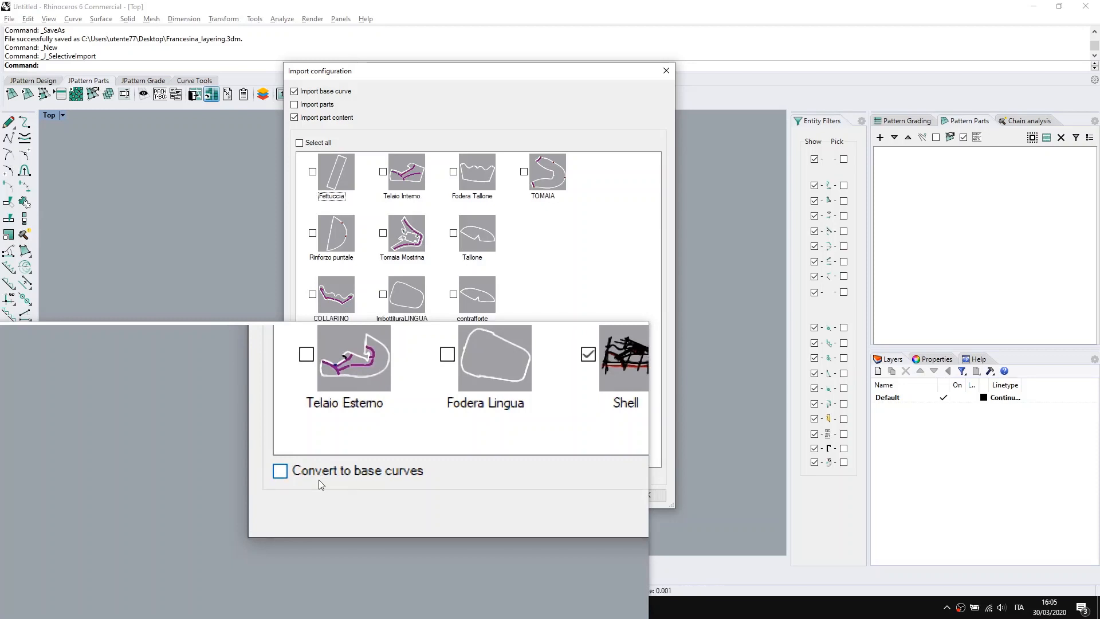
{"action": "key", "text": "super+Escape"}
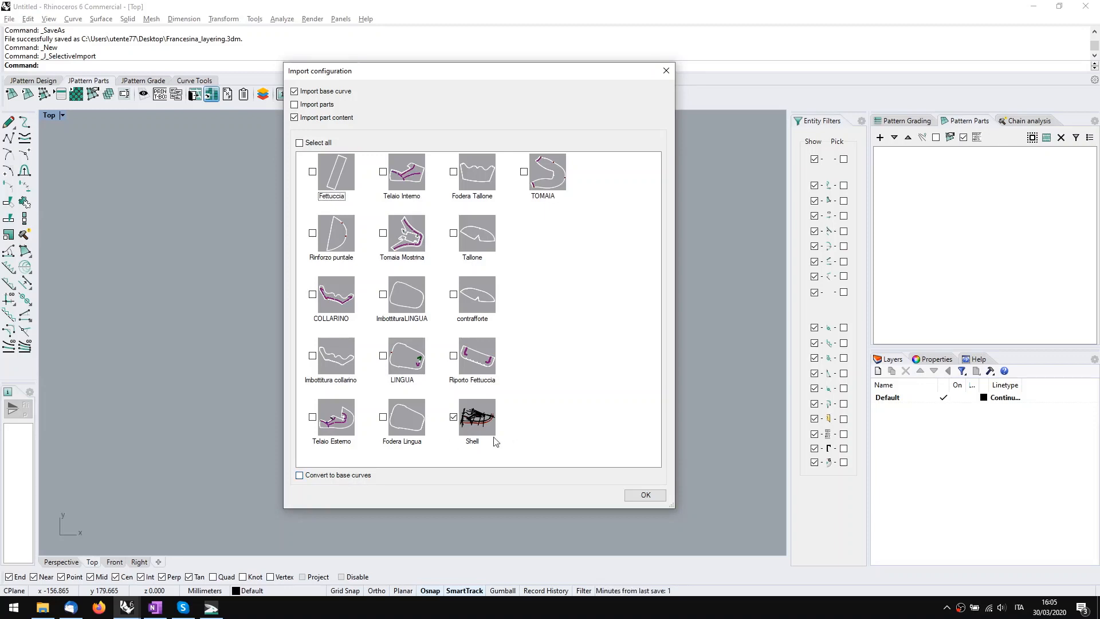
{"action": "left_click", "coordinate": [352, 476]}
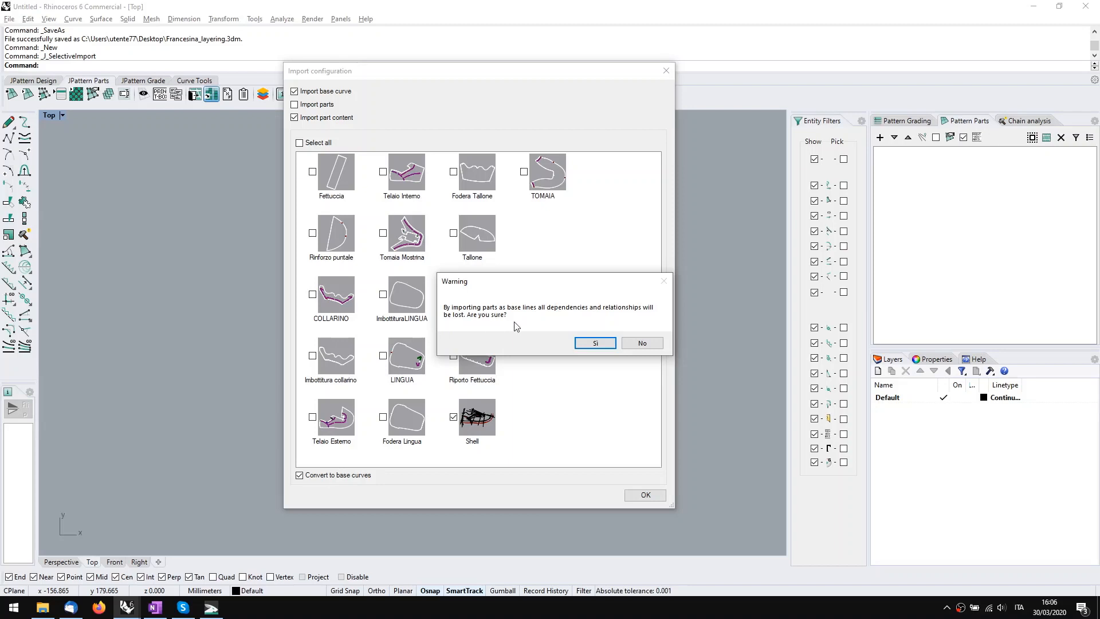
{"action": "key", "text": "Return"}
{"action": "left_click", "coordinate": [635, 496]}
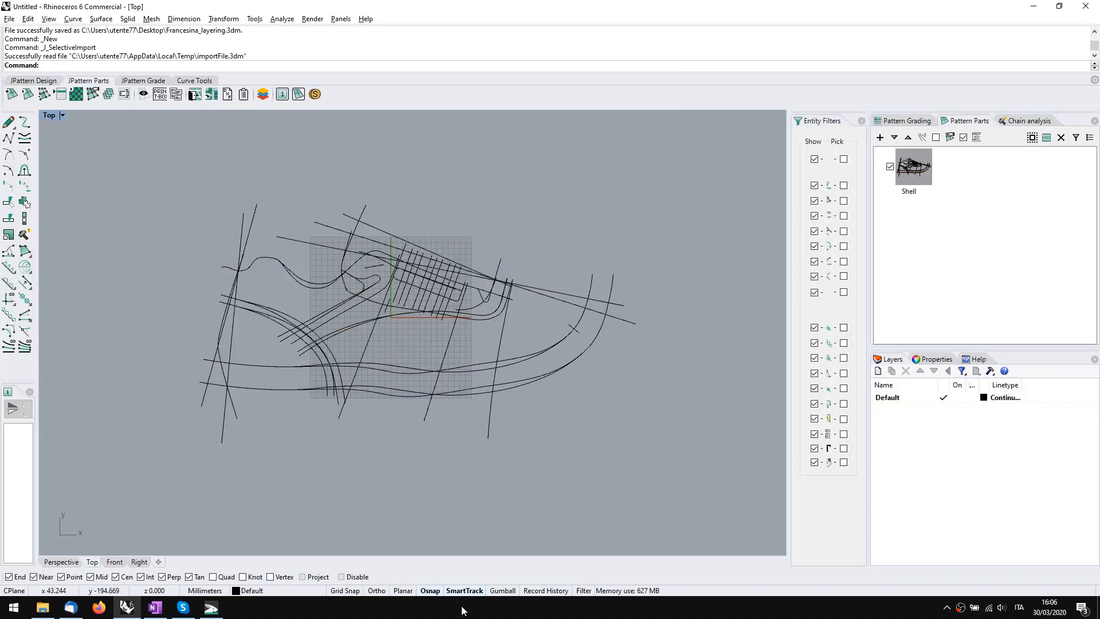
Step: Hide the construction grid behind the imported Shell curves in the Top viewport
{"action": "scroll", "coordinate": [489, 385], "scroll_direction": "up", "scroll_amount": 2}
{"action": "scroll", "coordinate": [498, 342], "scroll_direction": "up", "scroll_amount": 2}
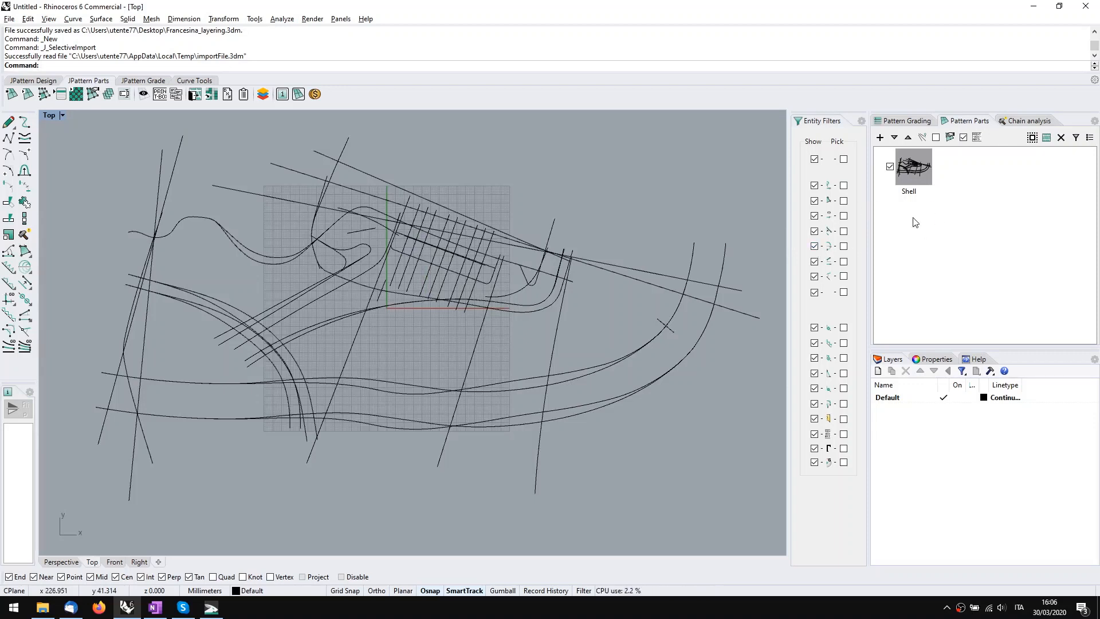
{"action": "right_click_drag", "start_coordinate": [614, 253], "coordinate": [565, 265]}
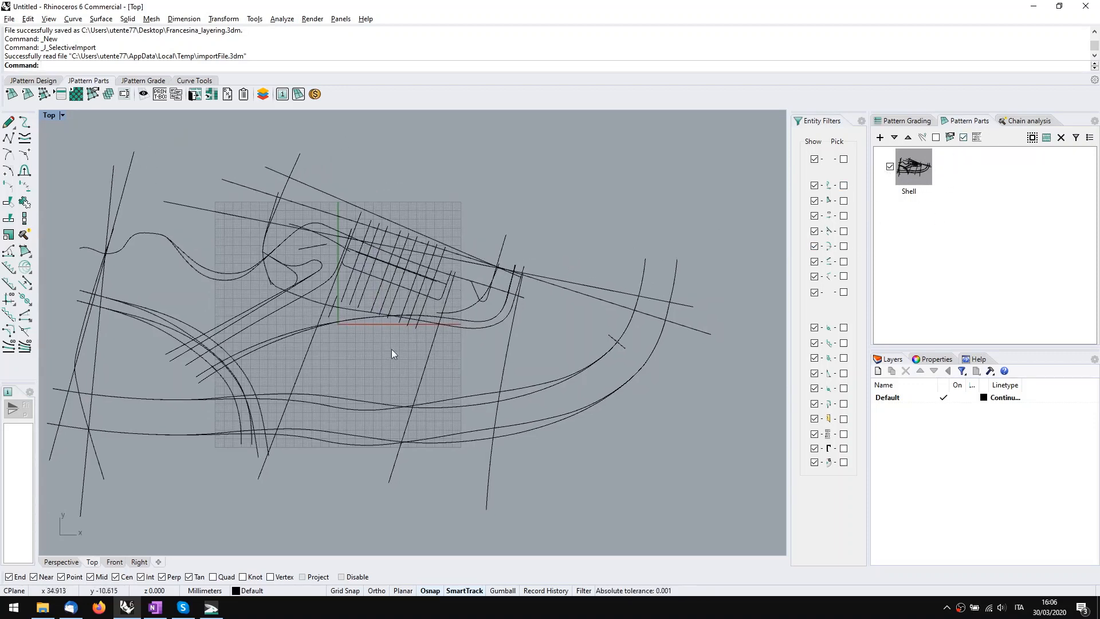
{"action": "right_click_drag", "start_coordinate": [392, 353], "coordinate": [468, 304]}
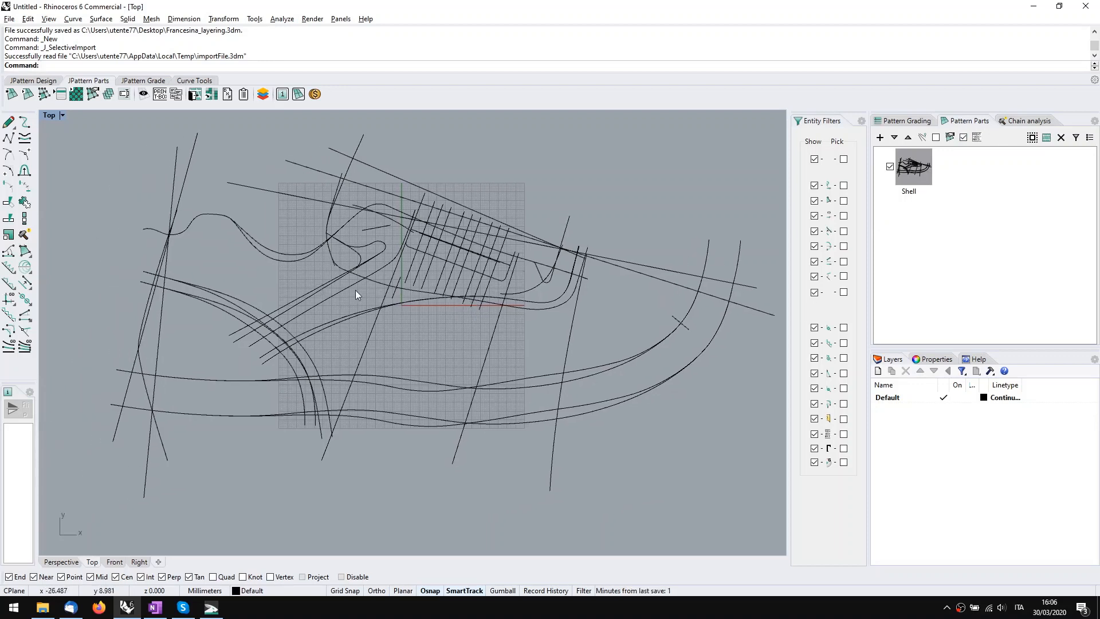
{"action": "left_click", "coordinate": [194, 159]}
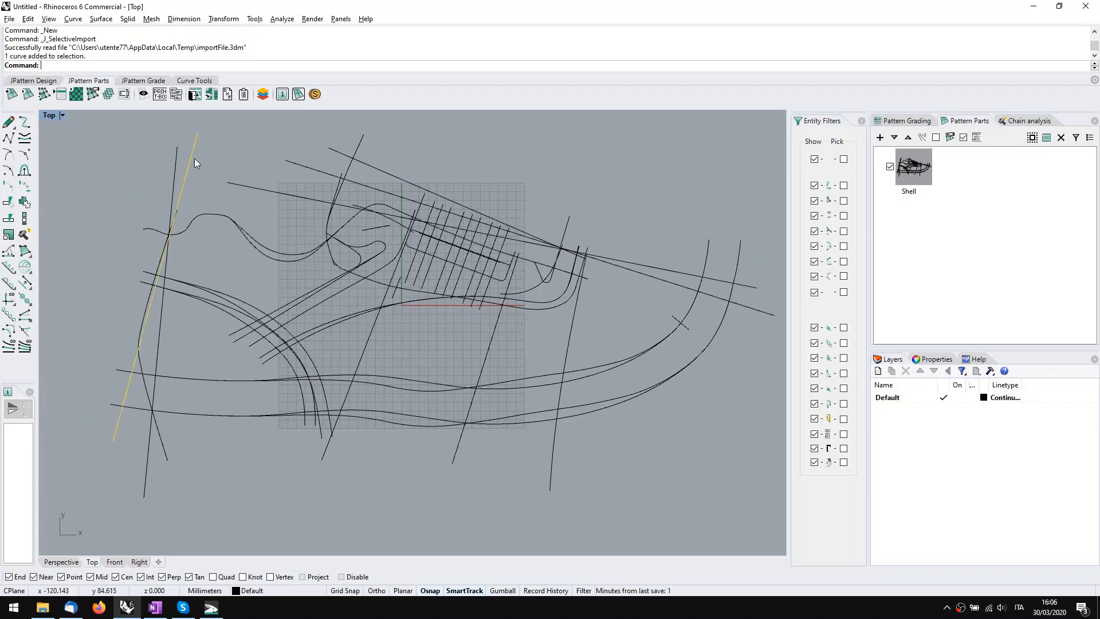
{"action": "key", "text": "Escape"}
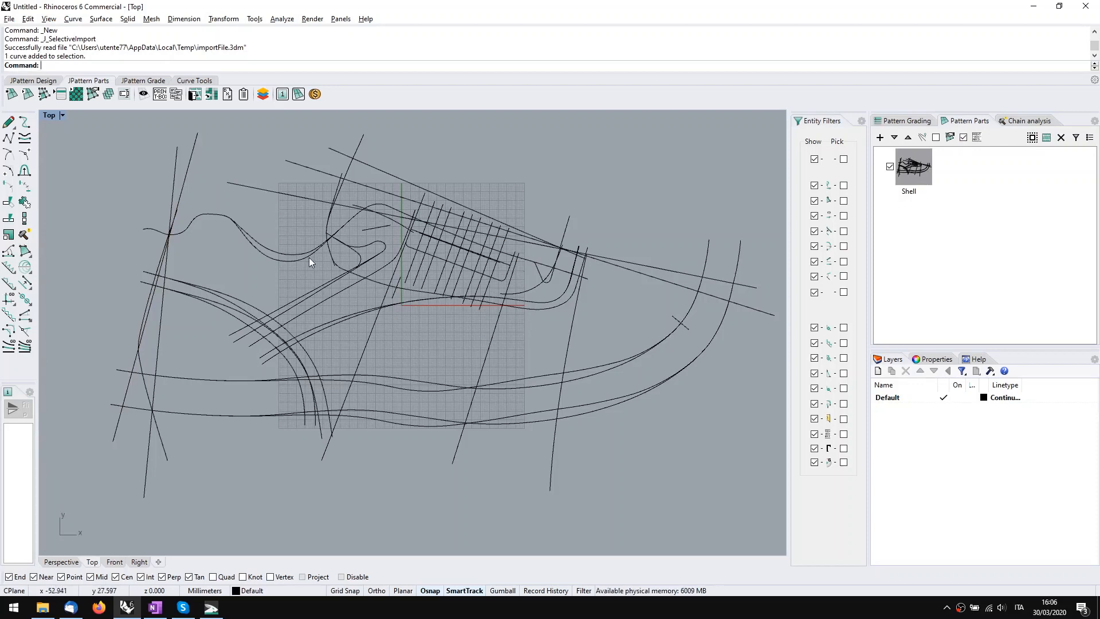
{"action": "key", "text": "F7"}
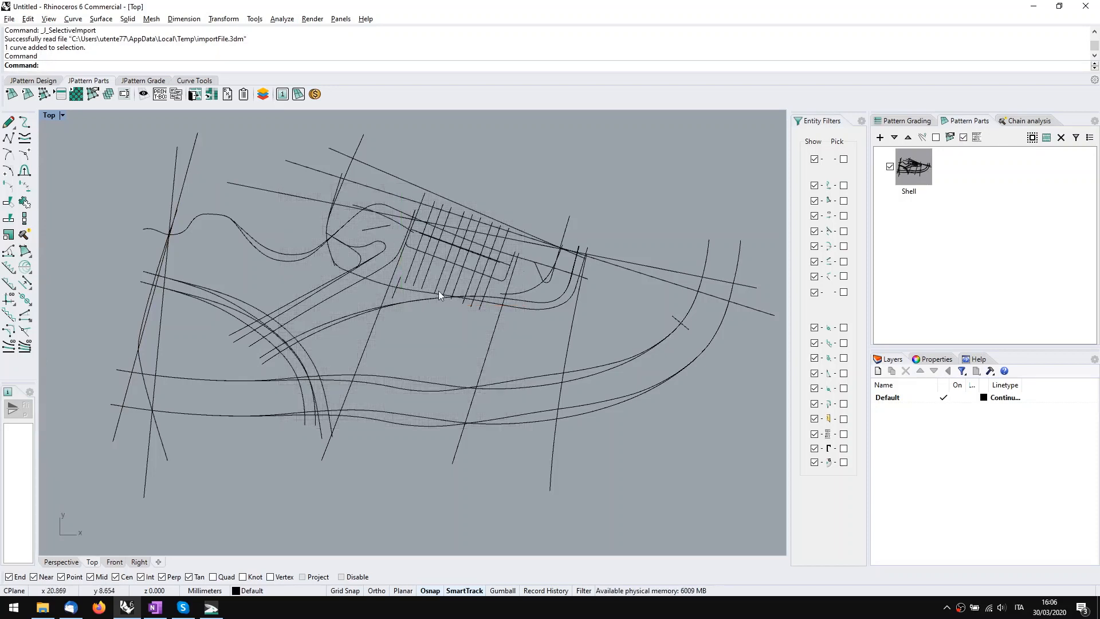
Step: Delete the two extra long straight construction lines running across the instep towards the toe
{"action": "left_click", "coordinate": [645, 263]}
{"action": "left_click", "coordinate": [576, 180]}
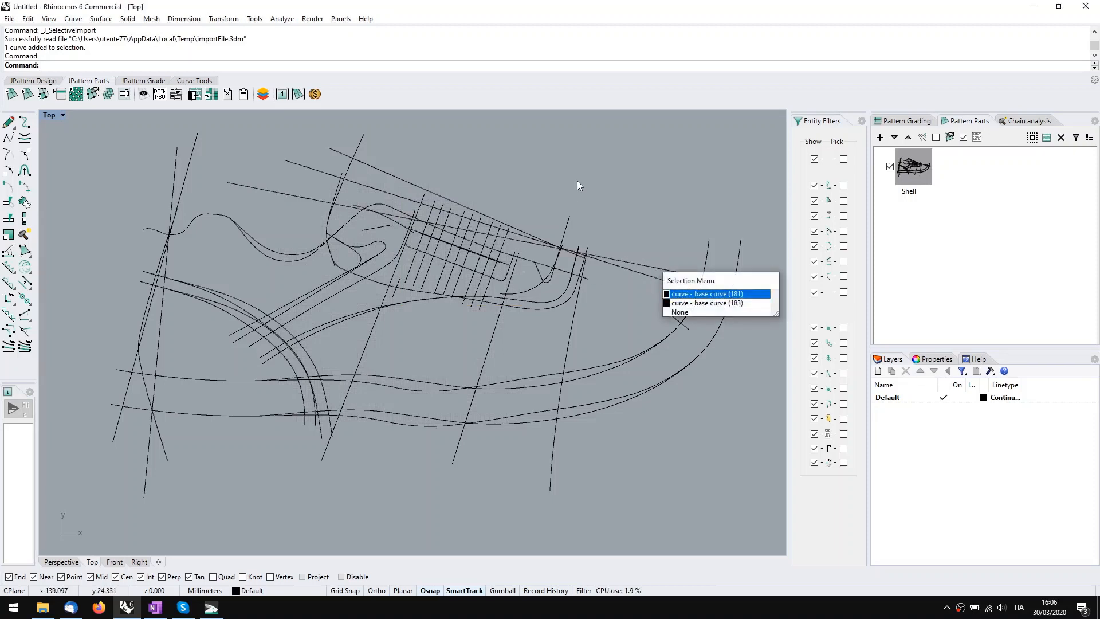
{"action": "left_click", "coordinate": [240, 187]}
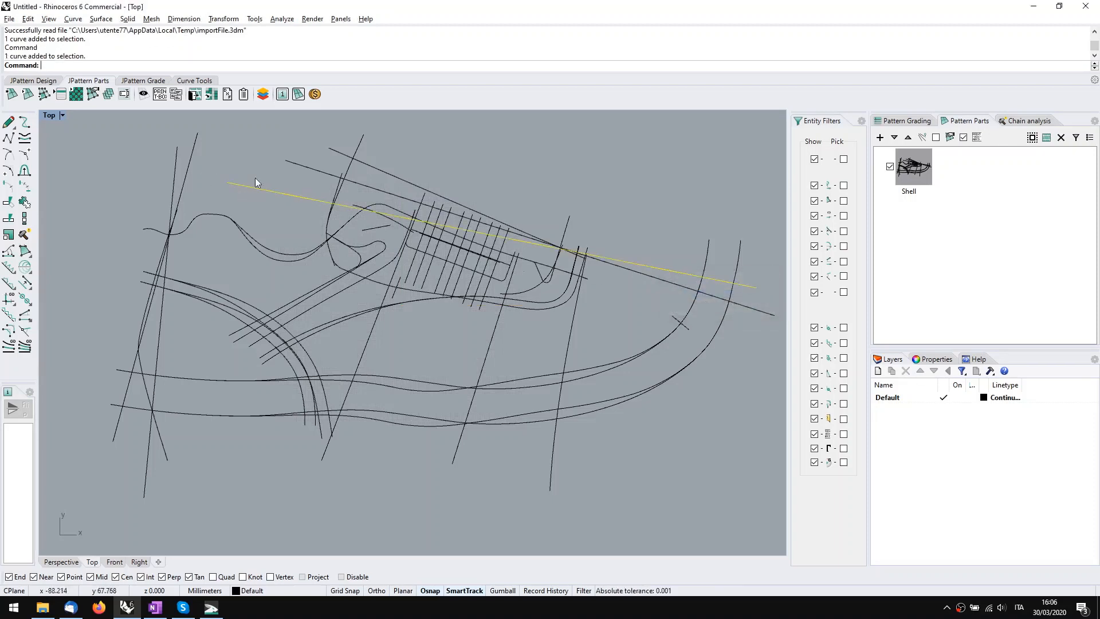
{"action": "key", "text": "Delete"}
{"action": "left_click", "coordinate": [298, 164]}
{"action": "key", "text": "Delete"}
{"action": "left_click", "coordinate": [335, 150]}
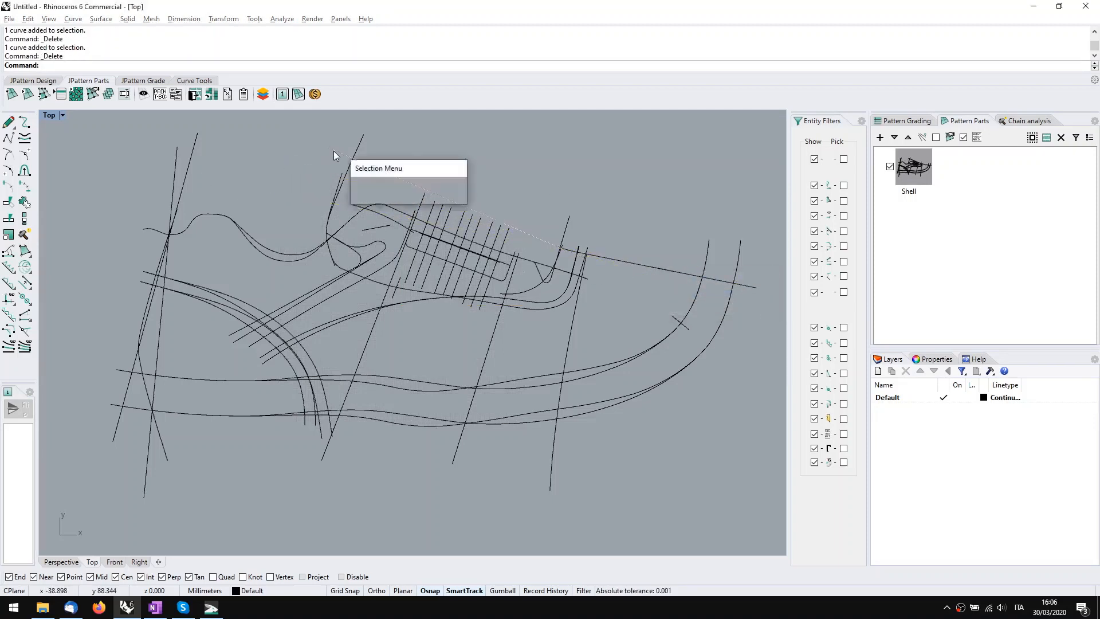
{"action": "key", "text": "Delete"}
Step: Examine the overlapping curves around the tongue and throat by selecting them individually, leaving none selected
{"action": "right_click_drag", "start_coordinate": [403, 188], "coordinate": [318, 189]}
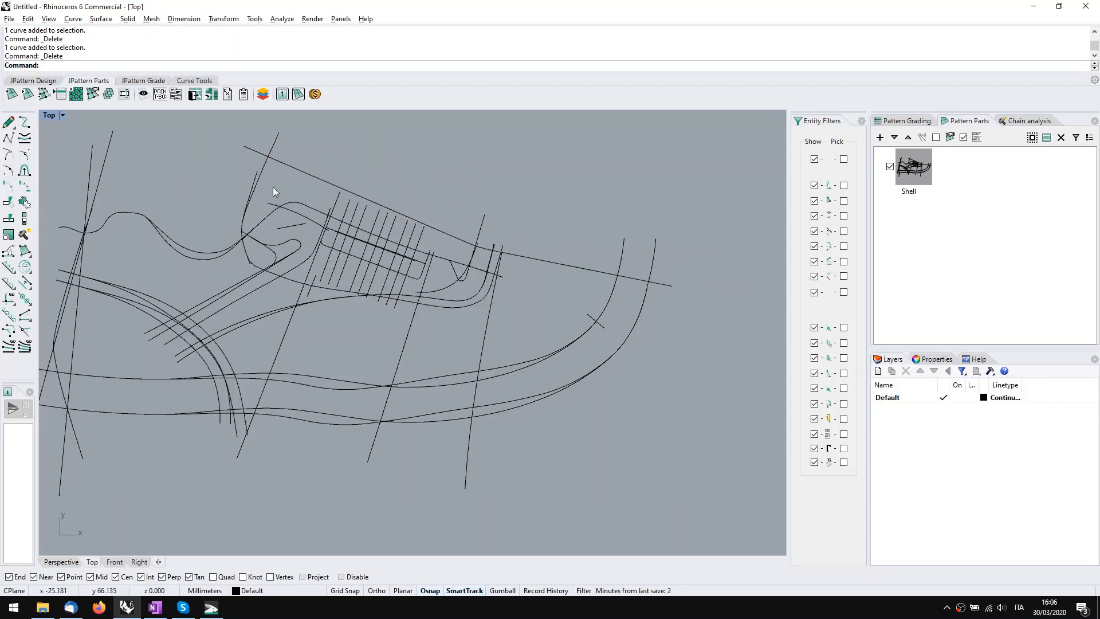
{"action": "left_click", "coordinate": [252, 180]}
{"action": "key", "text": "Escape"}
{"action": "scroll", "coordinate": [246, 260], "scroll_direction": "up", "scroll_amount": 5}
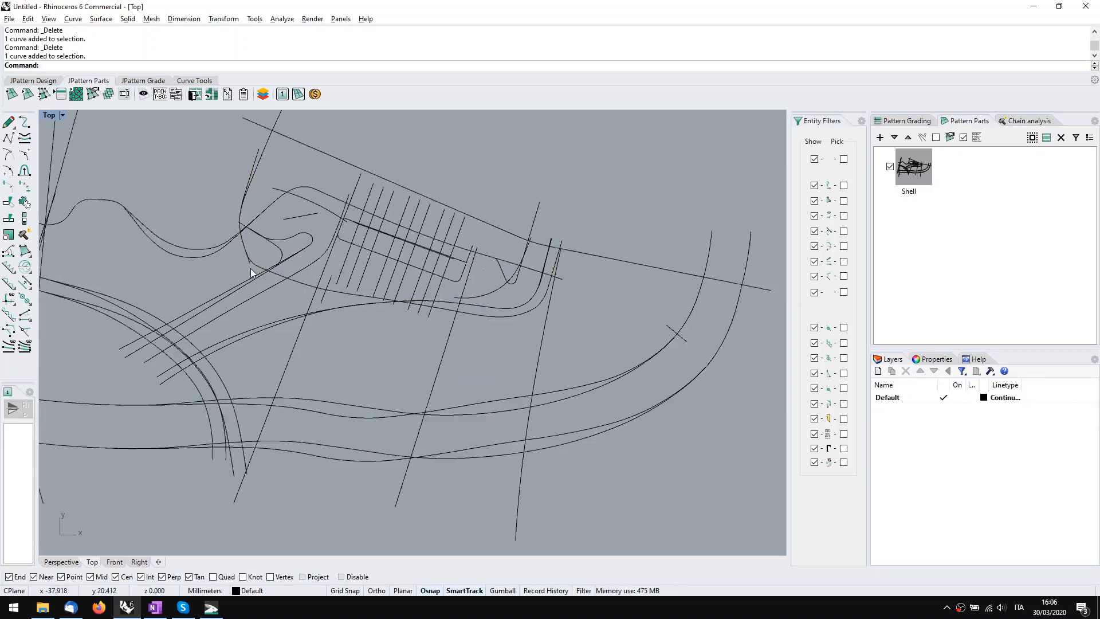
{"action": "left_click", "coordinate": [245, 259]}
{"action": "scroll", "coordinate": [240, 257], "scroll_direction": "down", "scroll_amount": 4}
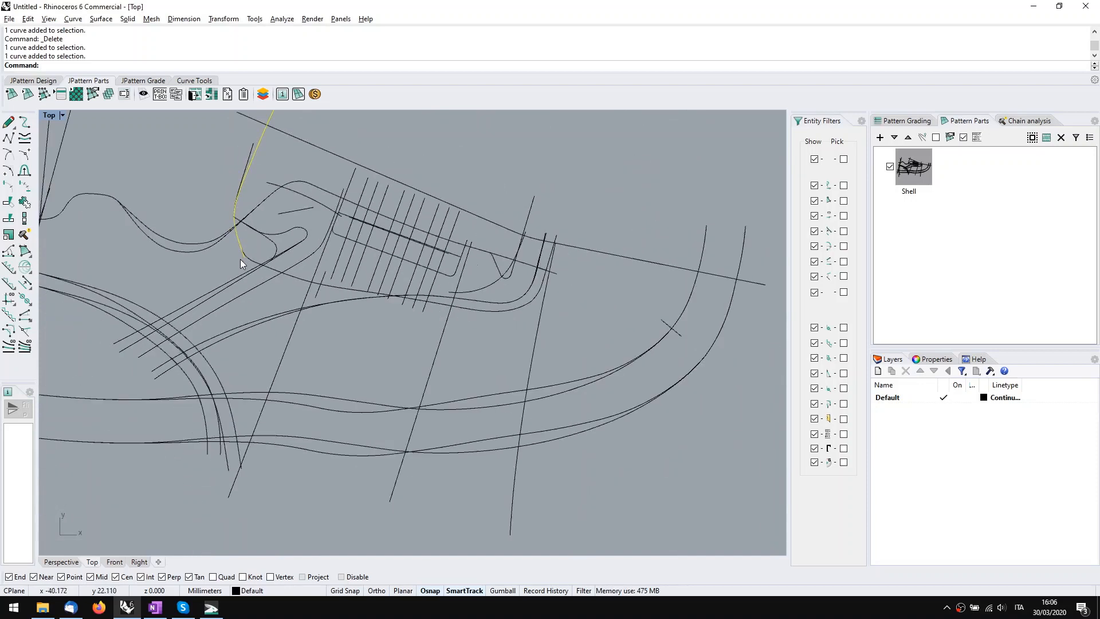
{"action": "left_click", "coordinate": [247, 155]}
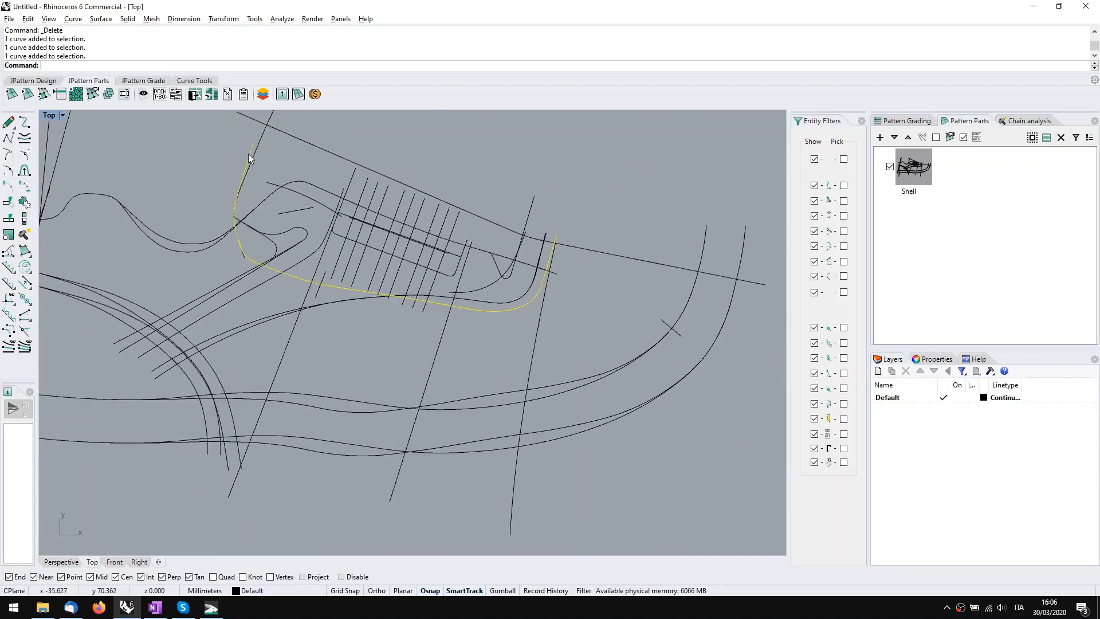
{"action": "key", "text": "Escape"}
Step: Delete the duplicate diagonal strap curve and the short curved segment beneath the collar
{"action": "right_click_drag", "start_coordinate": [174, 309], "coordinate": [304, 300]}
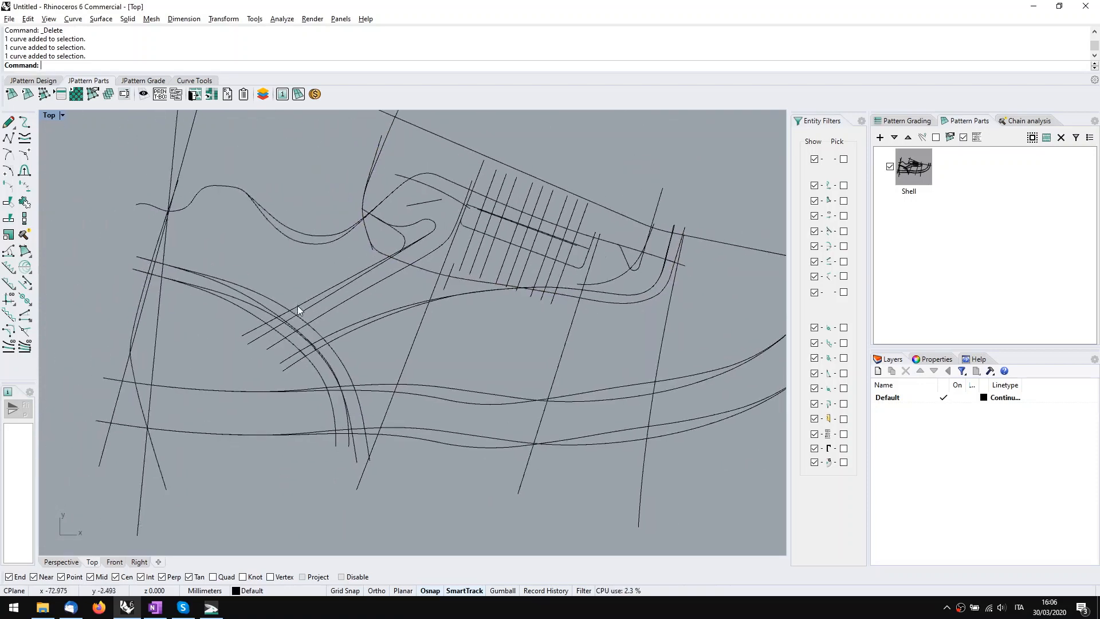
{"action": "left_click", "coordinate": [298, 309]}
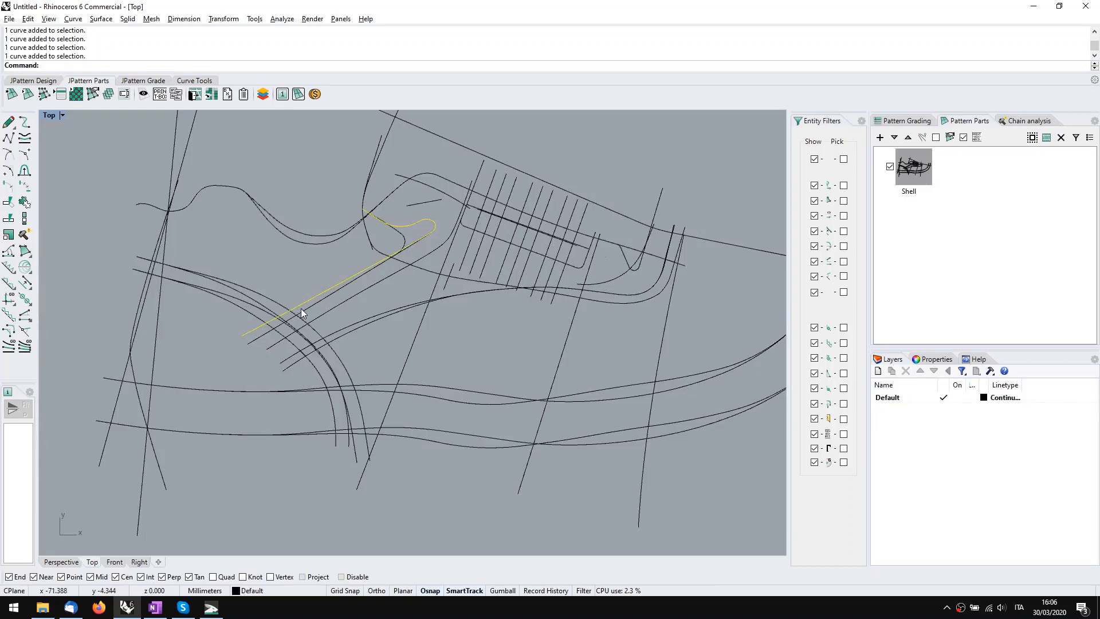
{"action": "key", "text": "Delete"}
{"action": "left_click", "coordinate": [402, 244]}
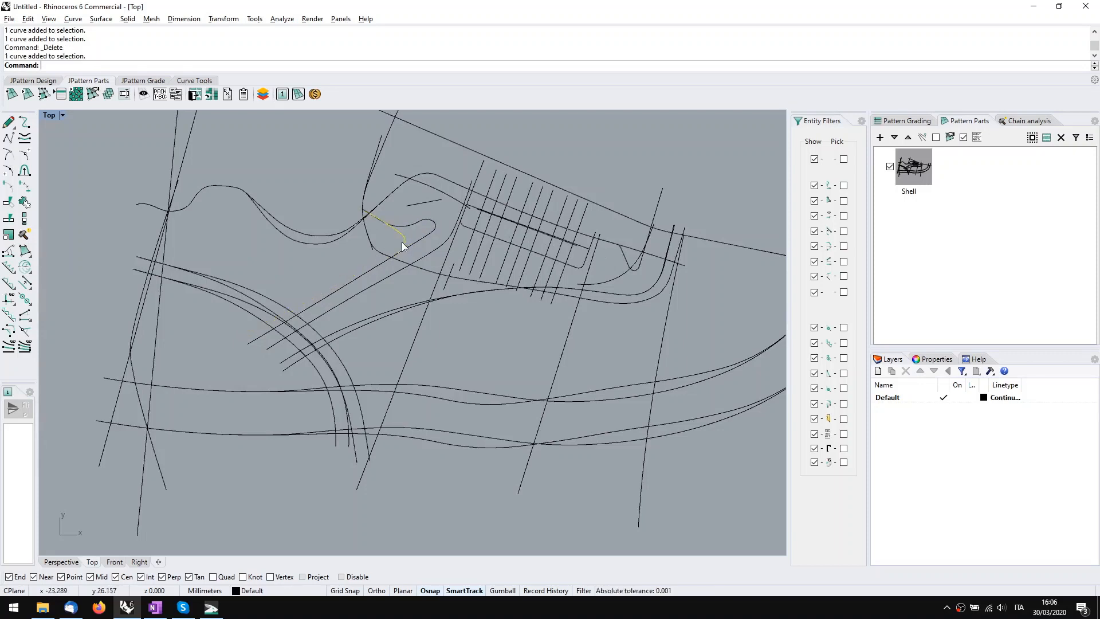
{"action": "key", "text": "Delete"}
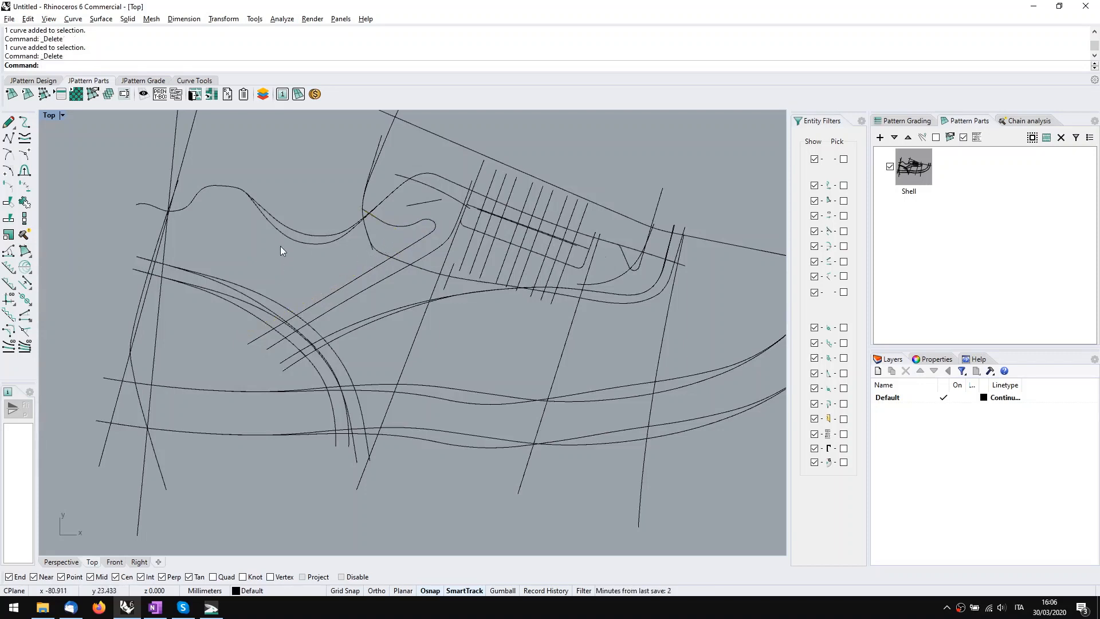
Step: Delete the lower duplicate of the collar topline and the short curve at the front end of the lacing area
{"action": "left_click", "coordinate": [283, 236]}
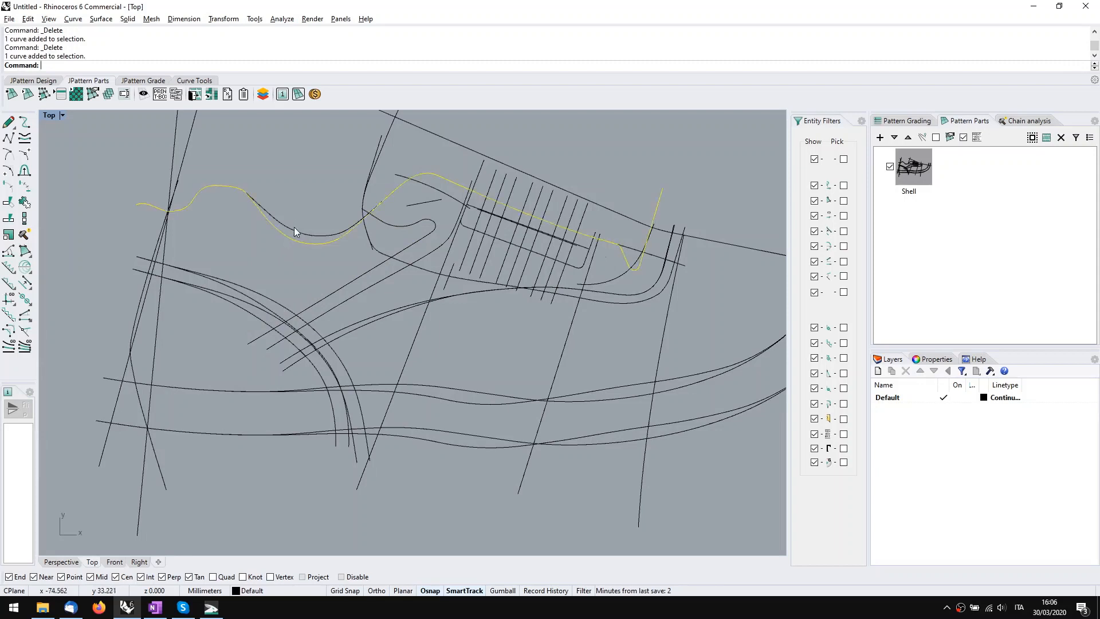
{"action": "left_click", "coordinate": [294, 228]}
{"action": "left_click", "coordinate": [290, 241]}
{"action": "key", "text": "Delete"}
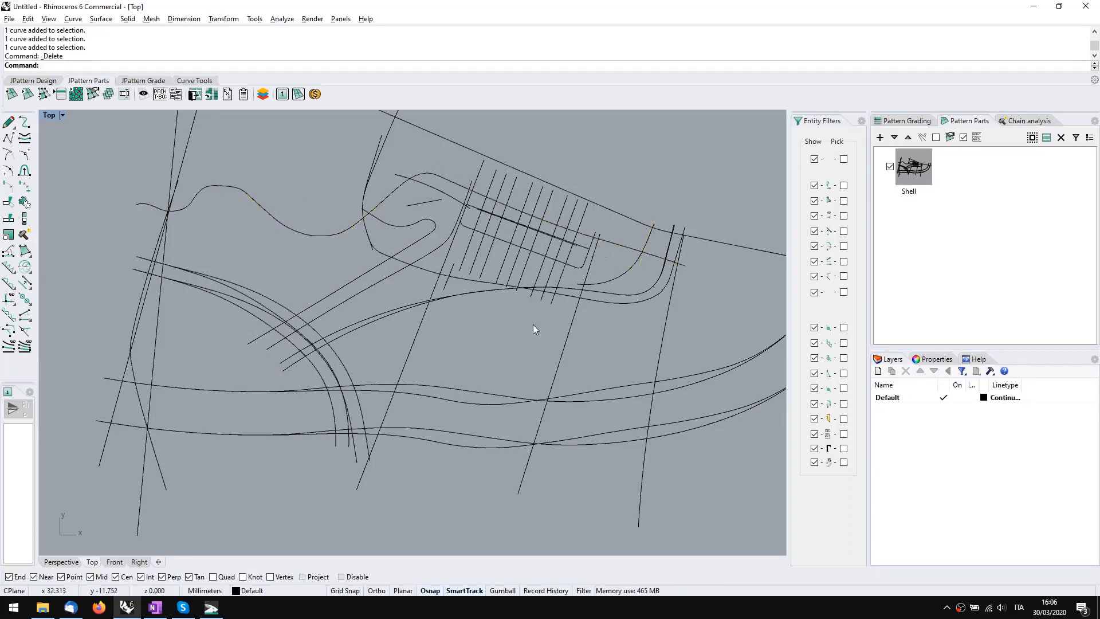
{"action": "left_click", "coordinate": [609, 283]}
{"action": "key", "text": "Delete"}
Step: Delete one of the overlapping vamp curves that bend up at the front of the lacing area
{"action": "scroll", "coordinate": [610, 275], "scroll_direction": "up", "scroll_amount": 8}
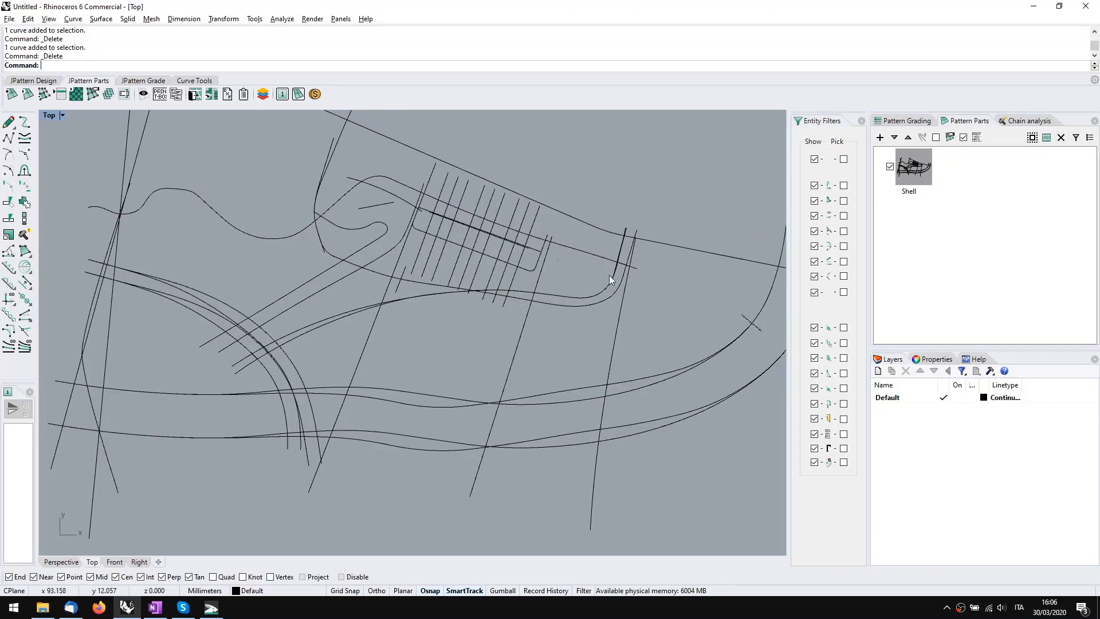
{"action": "left_click", "coordinate": [580, 268]}
{"action": "scroll", "coordinate": [578, 268], "scroll_direction": "down", "scroll_amount": 8}
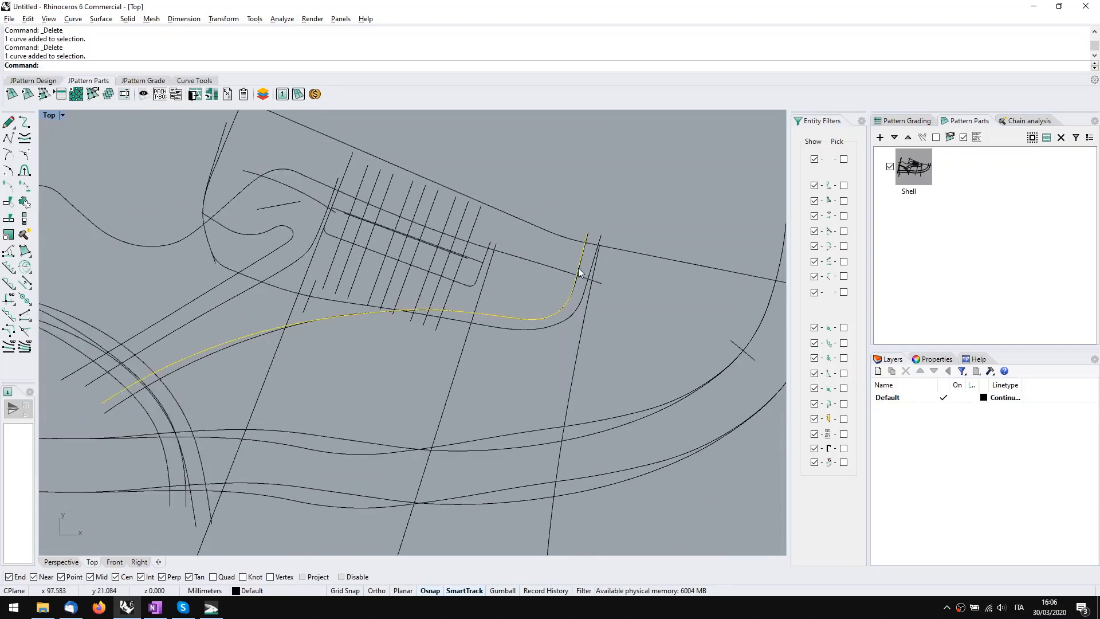
{"action": "scroll", "coordinate": [582, 264], "scroll_direction": "up", "scroll_amount": 5}
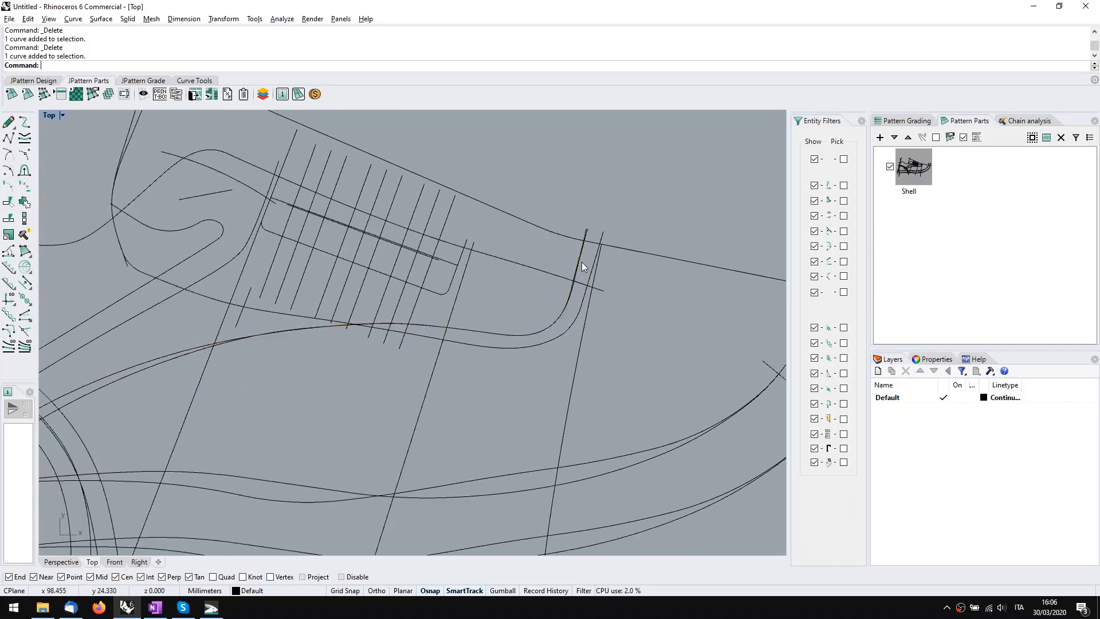
{"action": "left_click", "coordinate": [576, 269]}
{"action": "left_click", "coordinate": [642, 293]}
Step: Delete the outer pair of lower margin curves and the two slanted construction lines crossing the forefoot
{"action": "scroll", "coordinate": [528, 287], "scroll_direction": "down", "scroll_amount": 5}
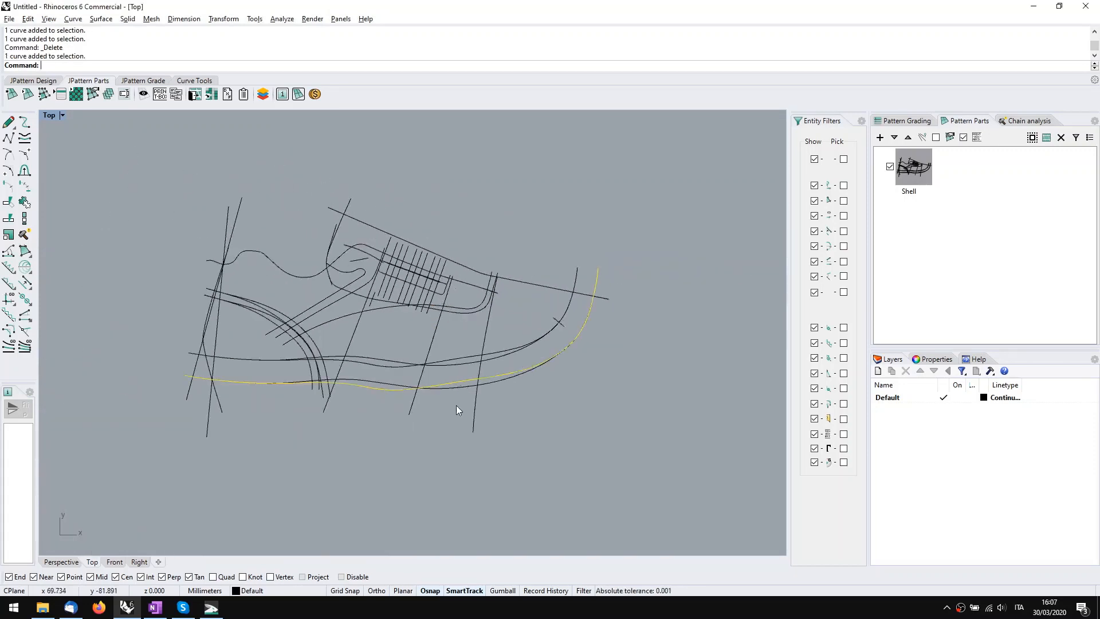
{"action": "left_click_drag", "start_coordinate": [456, 405], "coordinate": [447, 376]}
{"action": "key", "text": "Delete"}
{"action": "left_click_drag", "start_coordinate": [518, 428], "coordinate": [366, 398]}
{"action": "key", "text": "Delete"}
Step: Delete the duplicate heel counter arcs and the two long straight construction lines at the heel
{"action": "left_click", "coordinate": [321, 386]}
{"action": "key", "text": "Escape"}
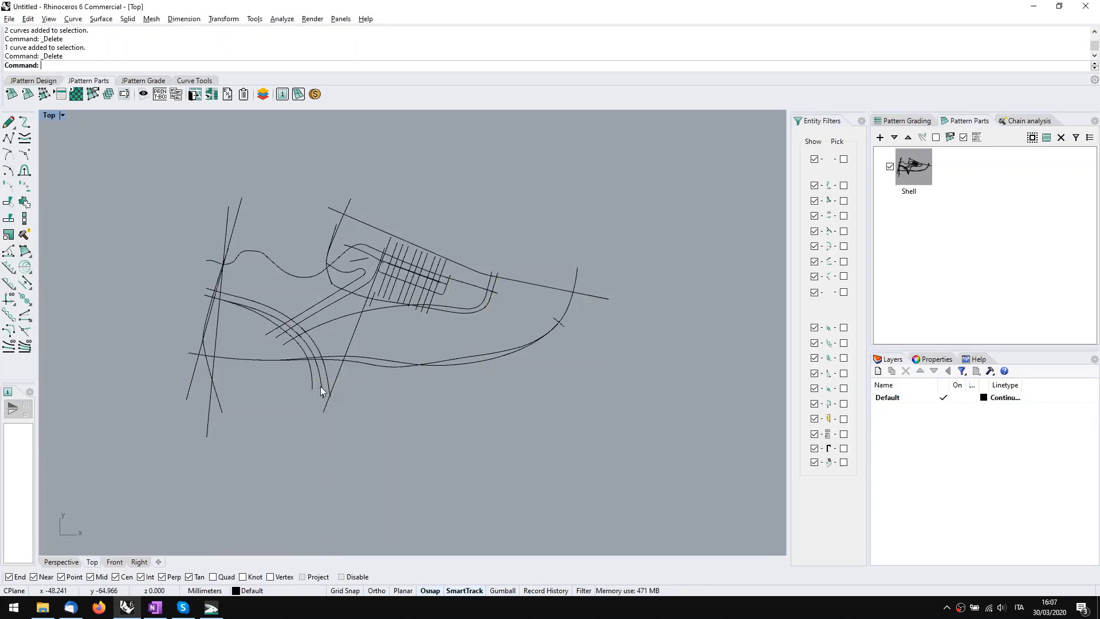
{"action": "right_click_drag", "start_coordinate": [249, 363], "coordinate": [331, 383]}
{"action": "left_click", "coordinate": [322, 236]}
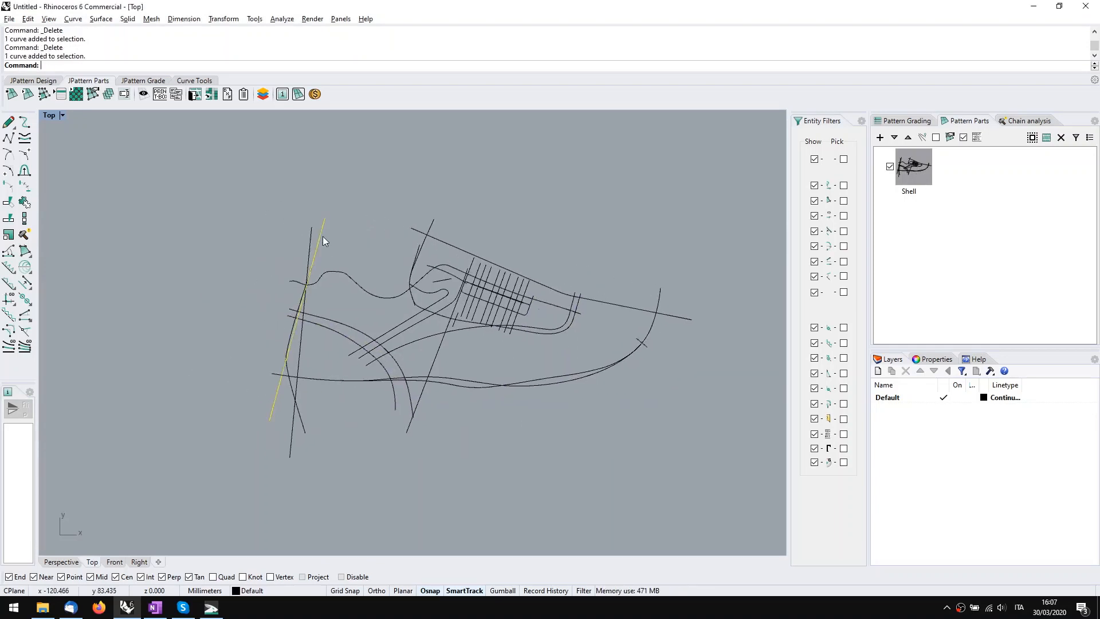
{"action": "key", "text": "Delete"}
{"action": "left_click", "coordinate": [308, 247]}
{"action": "key", "text": "Delete"}
Step: Delete one of the two overlapping curves along the shoe's lower edge
{"action": "right_click_drag", "start_coordinate": [377, 351], "coordinate": [343, 329]}
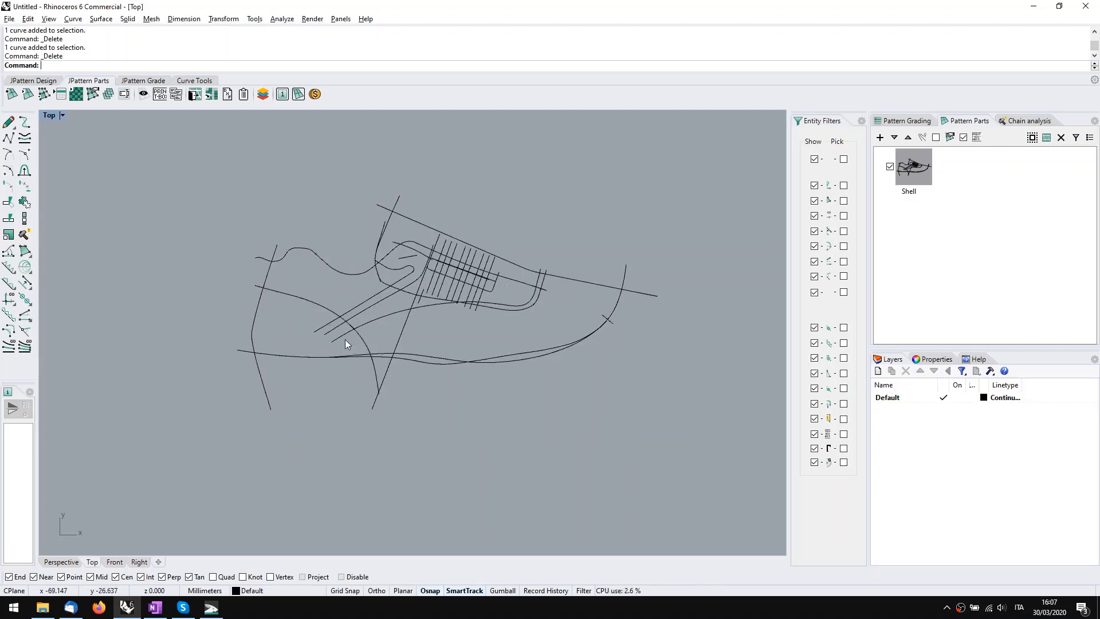
{"action": "right_click_drag", "start_coordinate": [441, 340], "coordinate": [432, 341]}
{"action": "left_click", "coordinate": [435, 369]}
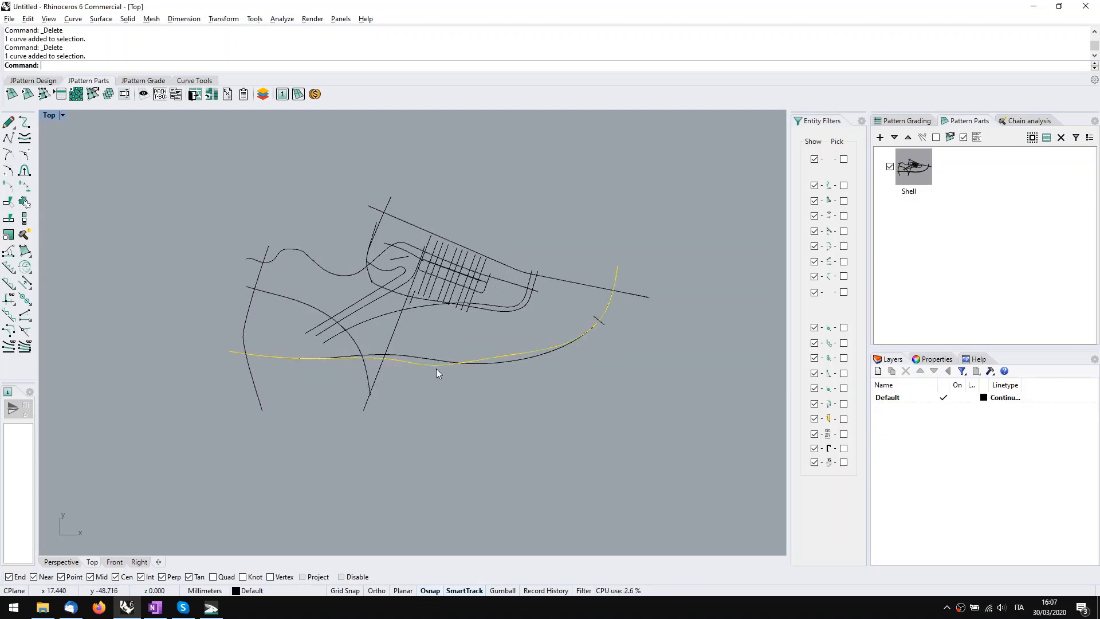
{"action": "key", "text": "Delete"}
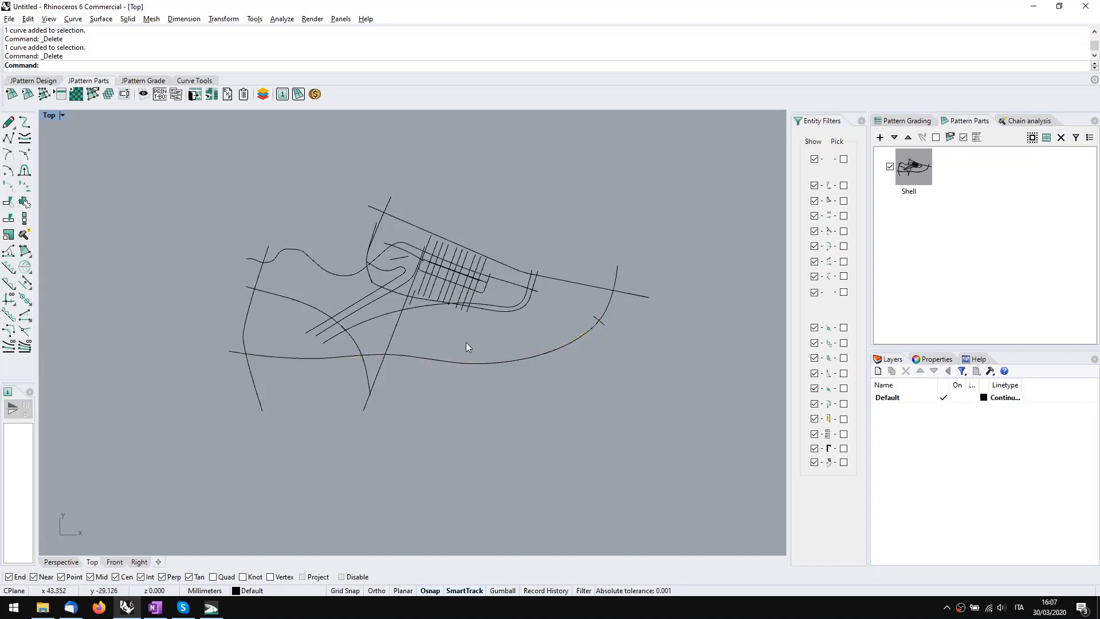
Step: Delete the short tick line crossing the toe end of the shoe outline
{"action": "scroll", "coordinate": [598, 311], "scroll_direction": "up", "scroll_amount": 5}
{"action": "left_click_drag", "start_coordinate": [590, 314], "coordinate": [643, 386]}
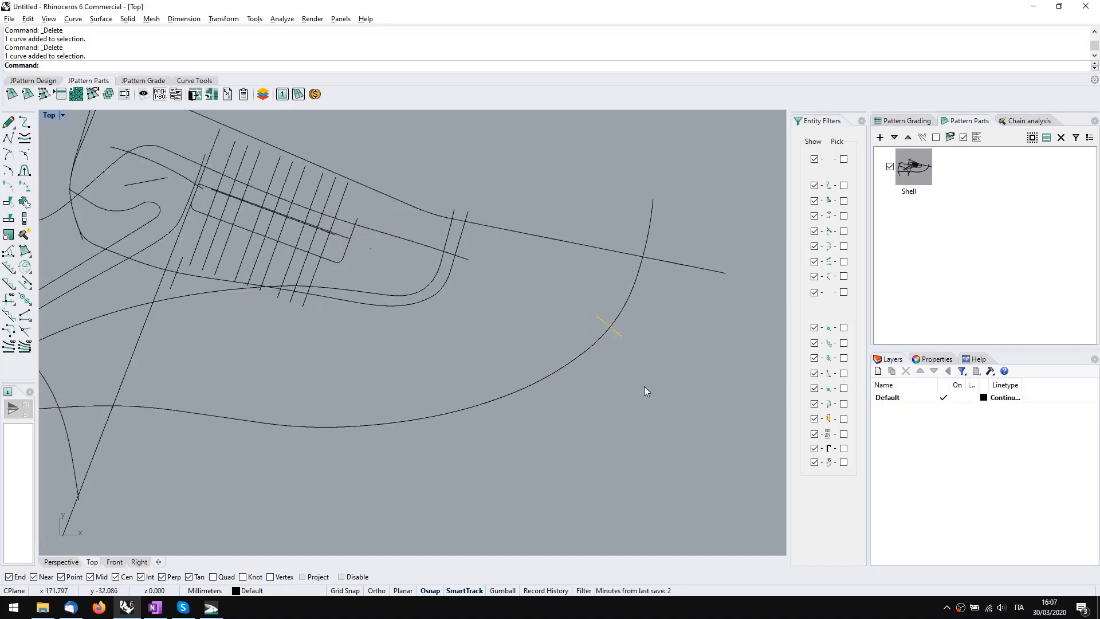
{"action": "scroll", "coordinate": [324, 273], "scroll_direction": "down", "scroll_amount": 5}
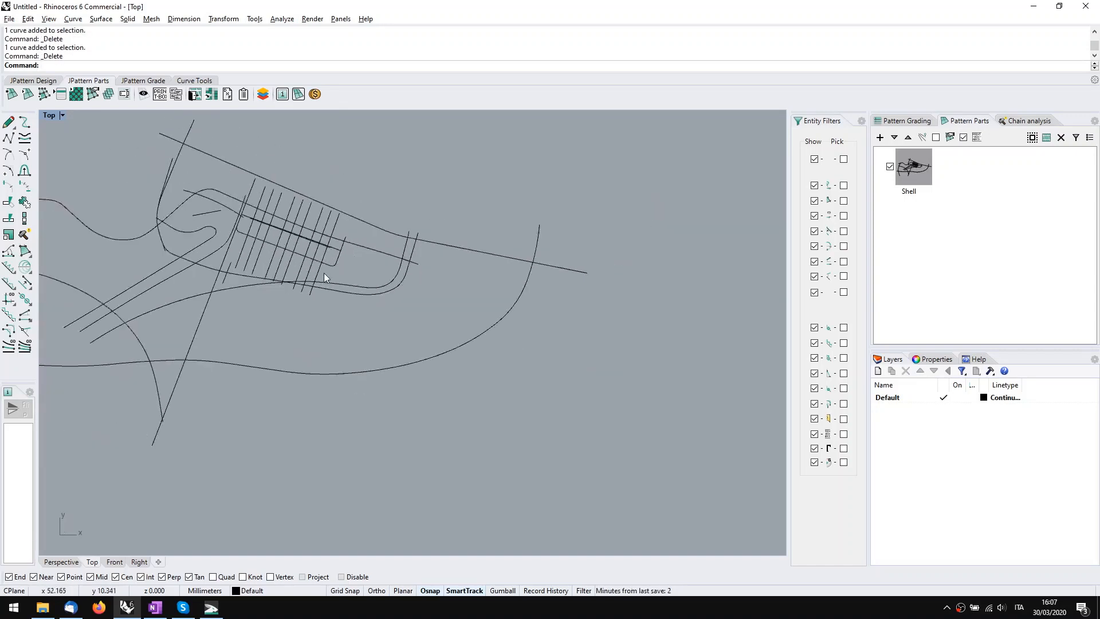
Step: Delete the three frontmost slanted parallel lines crossing the lacing area
{"action": "left_click", "coordinate": [360, 296]}
{"action": "left_click", "coordinate": [359, 308]}
{"action": "right_click_drag", "start_coordinate": [275, 308], "coordinate": [386, 345]}
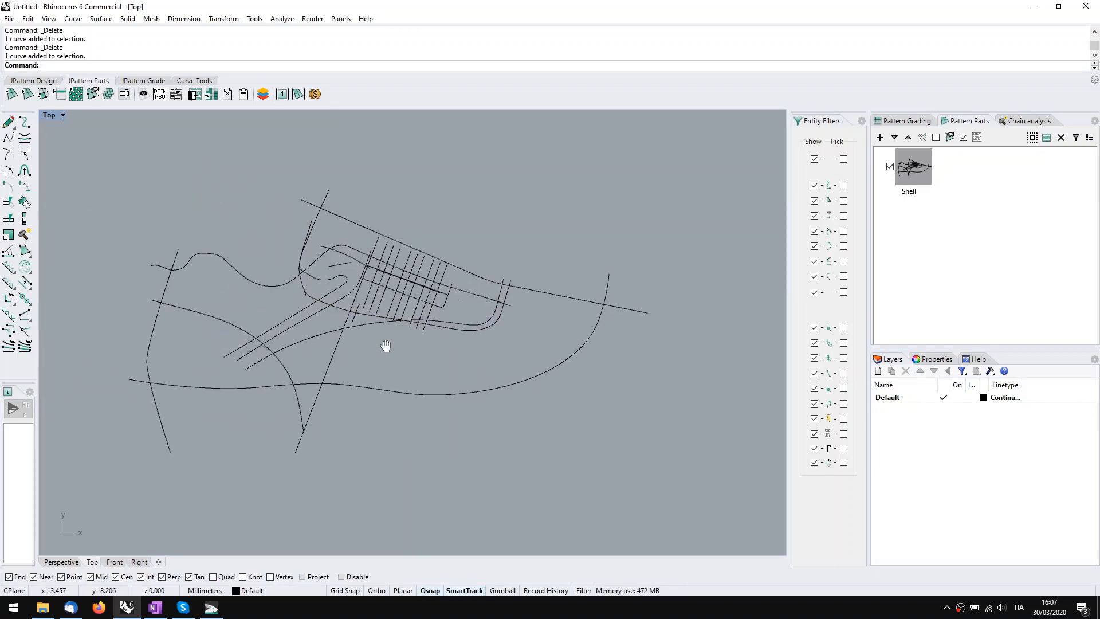
{"action": "right_click_drag", "start_coordinate": [202, 280], "coordinate": [234, 276]}
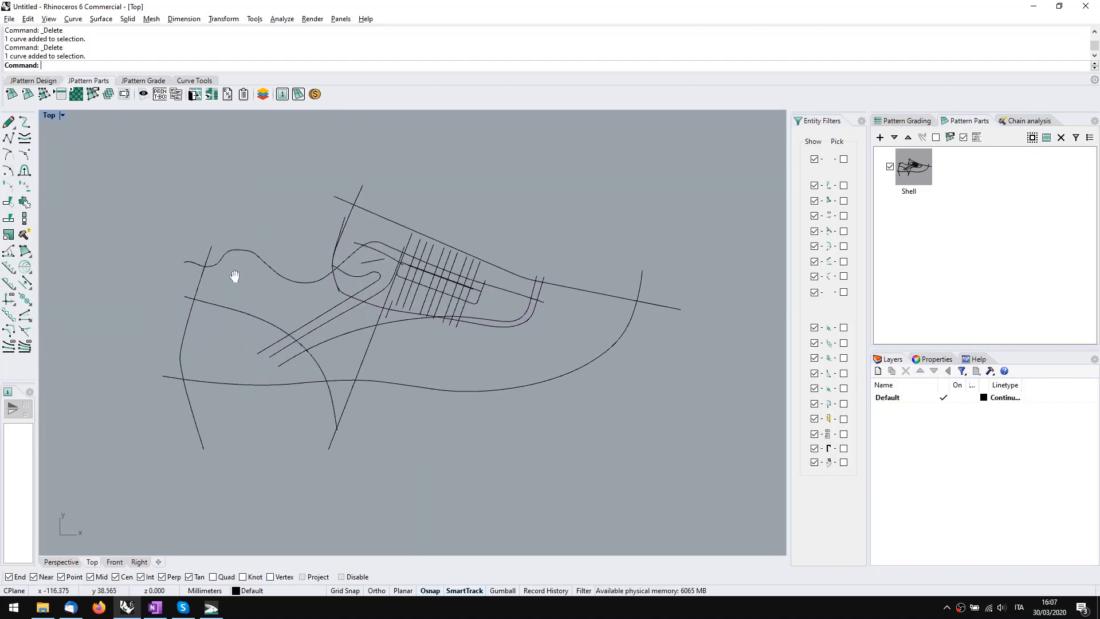
{"action": "mouse_move", "coordinate": [309, 284]}
{"action": "right_mouse_down"}
{"action": "mouse_move", "coordinate": [312, 307]}
{"action": "mouse_move", "coordinate": [328, 298]}
{"action": "right_mouse_up"}
{"action": "scroll", "coordinate": [483, 339], "scroll_direction": "up", "scroll_amount": 6}
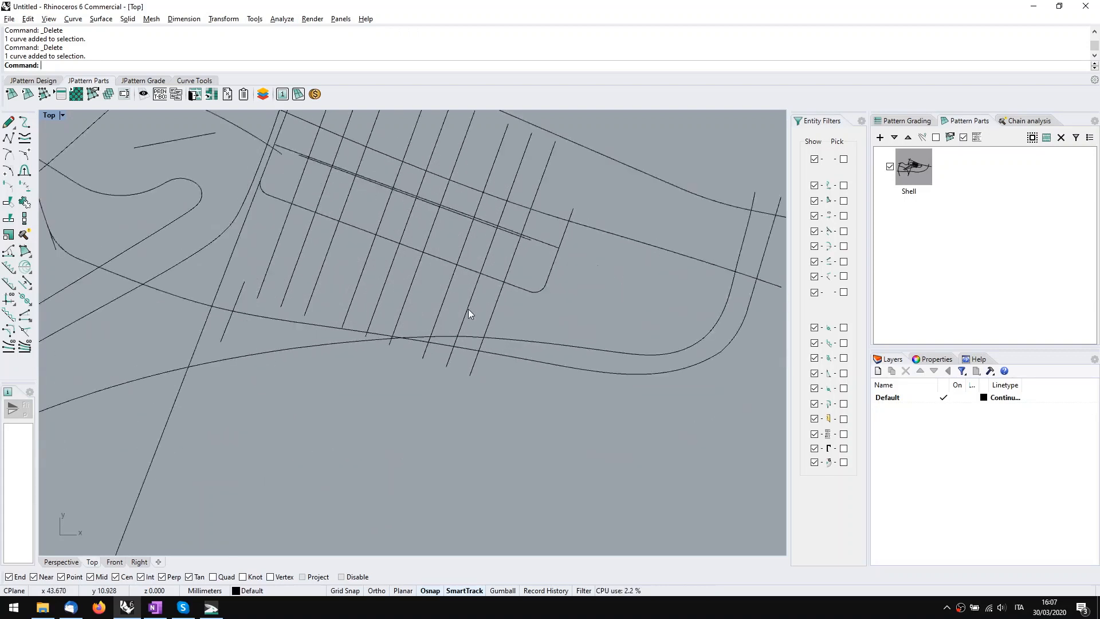
{"action": "scroll", "coordinate": [469, 312], "scroll_direction": "up", "scroll_amount": 1}
{"action": "left_click", "coordinate": [494, 324]}
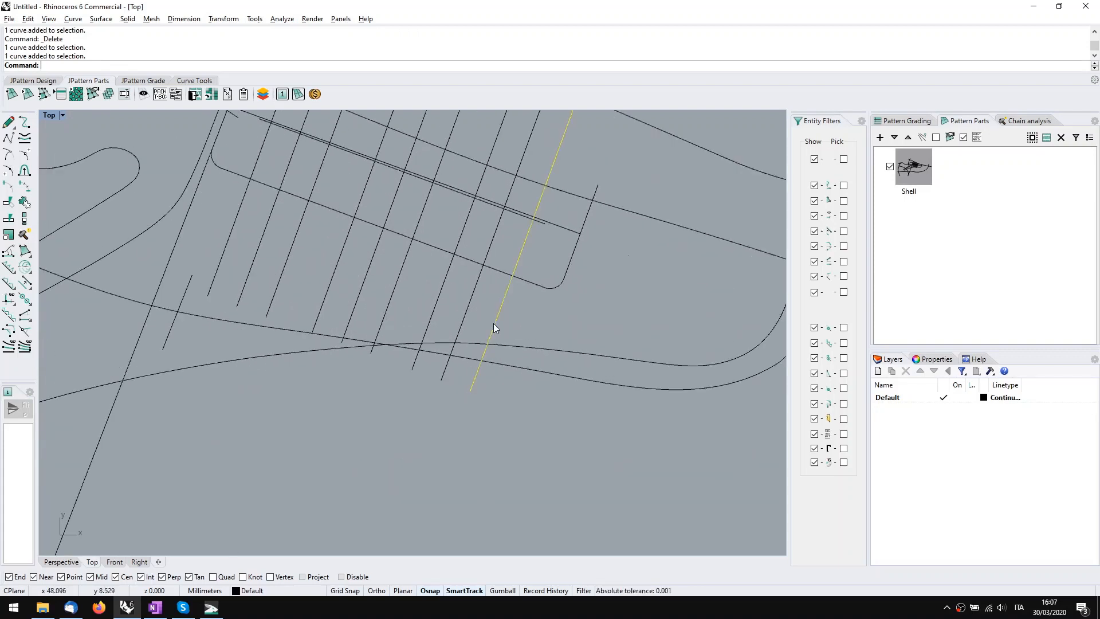
{"action": "key", "text": "Delete"}
{"action": "left_click", "coordinate": [466, 308]}
{"action": "key", "text": "Delete"}
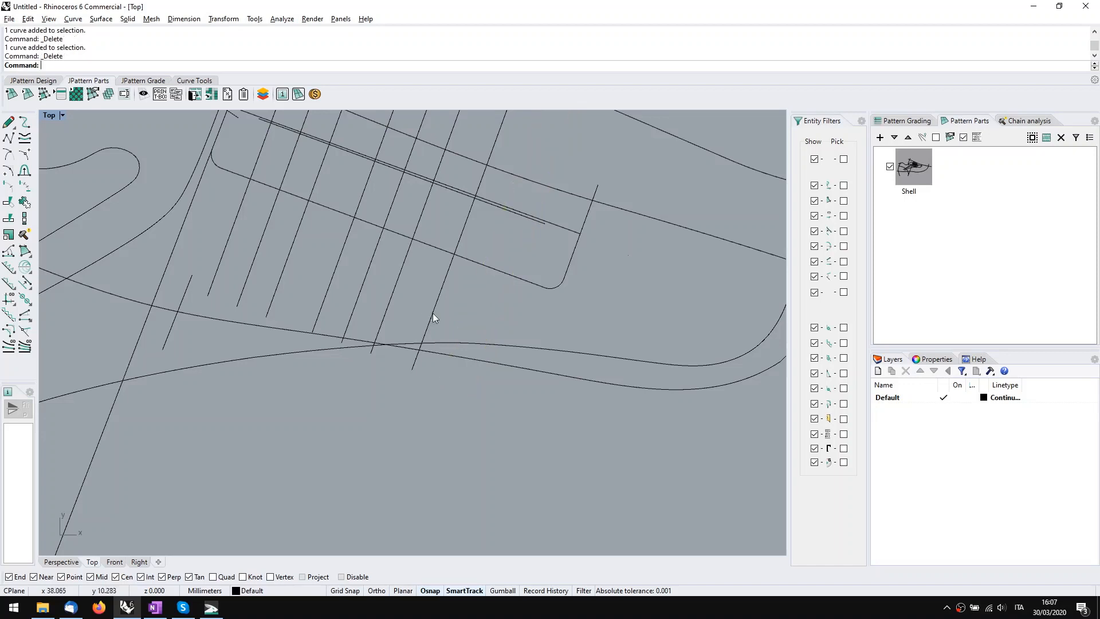
{"action": "left_click", "coordinate": [432, 313]}
{"action": "key", "text": "Delete"}
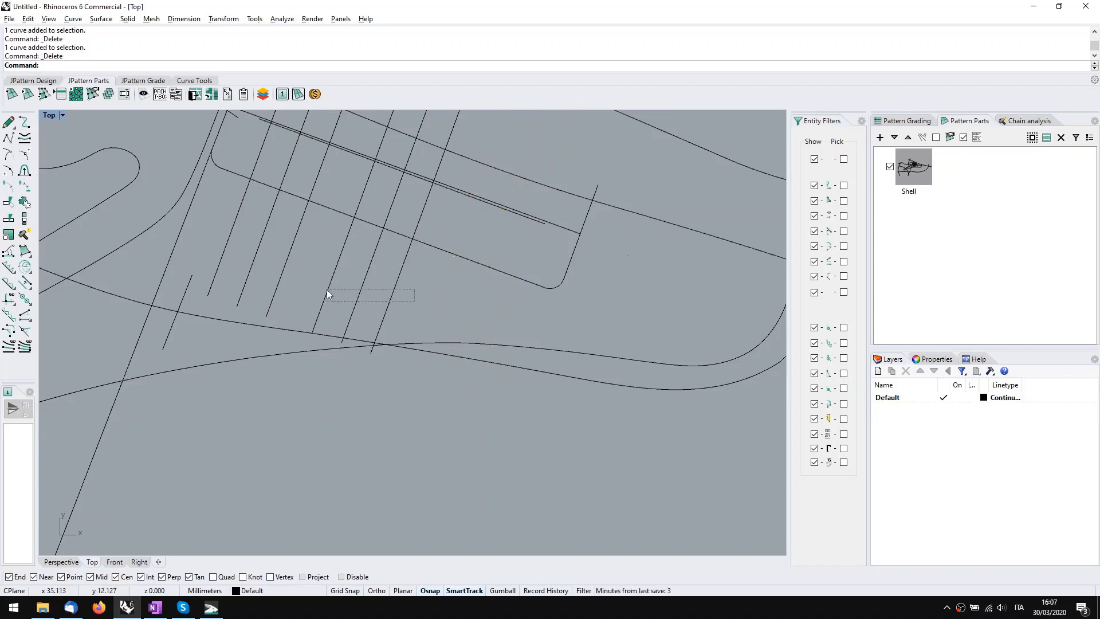
{"action": "left_click_drag", "start_coordinate": [327, 289], "coordinate": [205, 273]}
{"action": "left_click", "coordinate": [421, 303]}
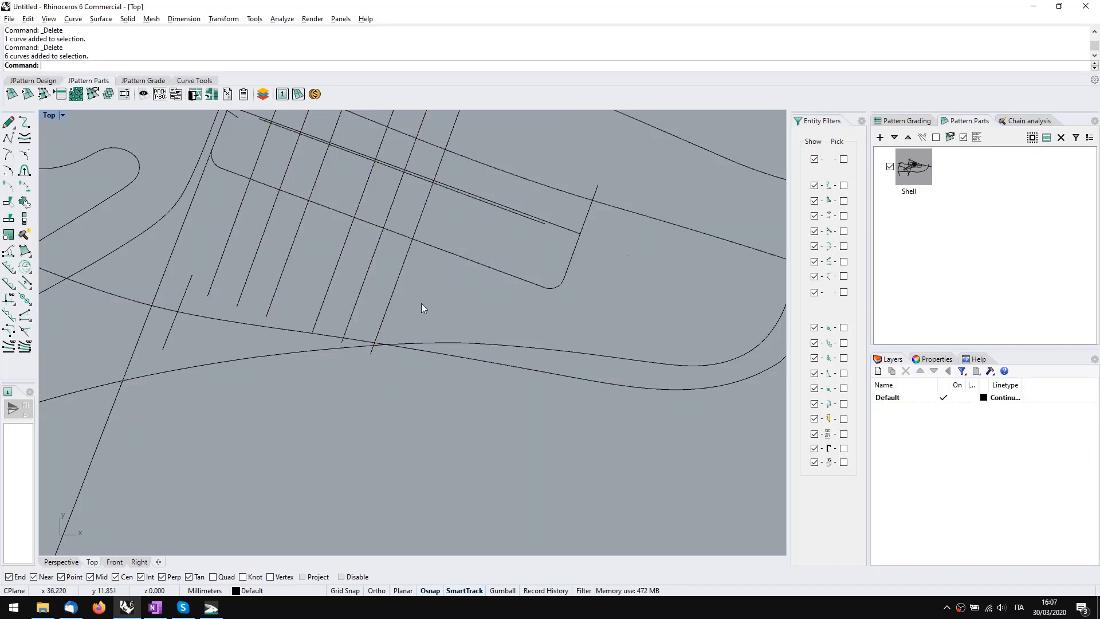
{"action": "left_click_drag", "start_coordinate": [424, 303], "coordinate": [209, 261]}
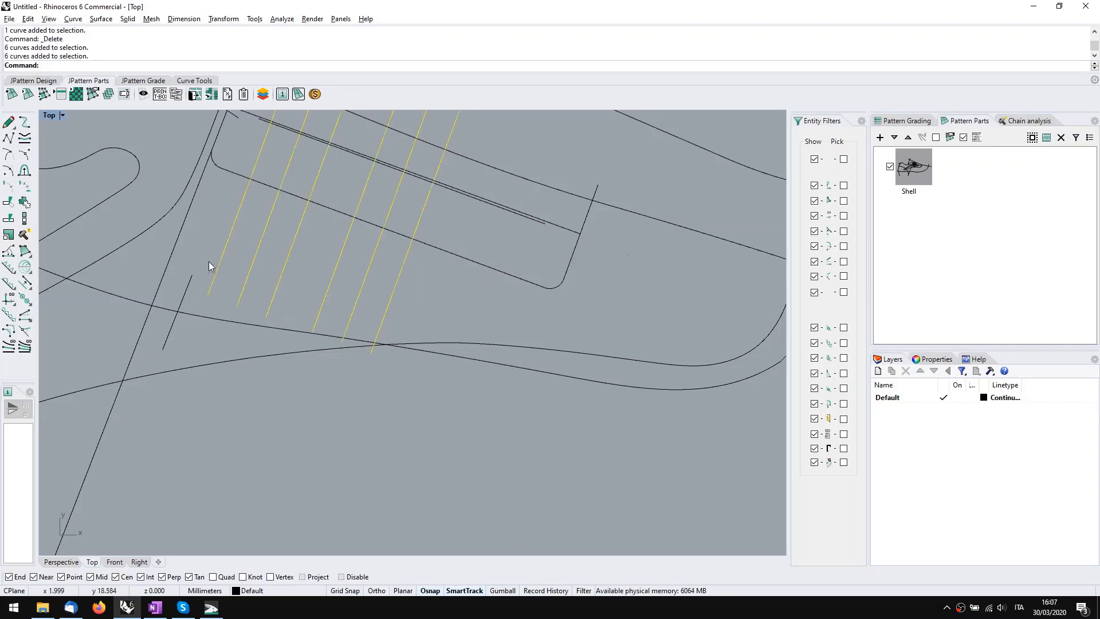
{"action": "left_click", "coordinate": [210, 261]}
{"action": "scroll", "coordinate": [241, 257], "scroll_direction": "down", "scroll_amount": 6}
{"action": "right_click_drag", "start_coordinate": [241, 258], "coordinate": [474, 325]}
{"action": "left_click_drag", "start_coordinate": [330, 212], "coordinate": [497, 401]}
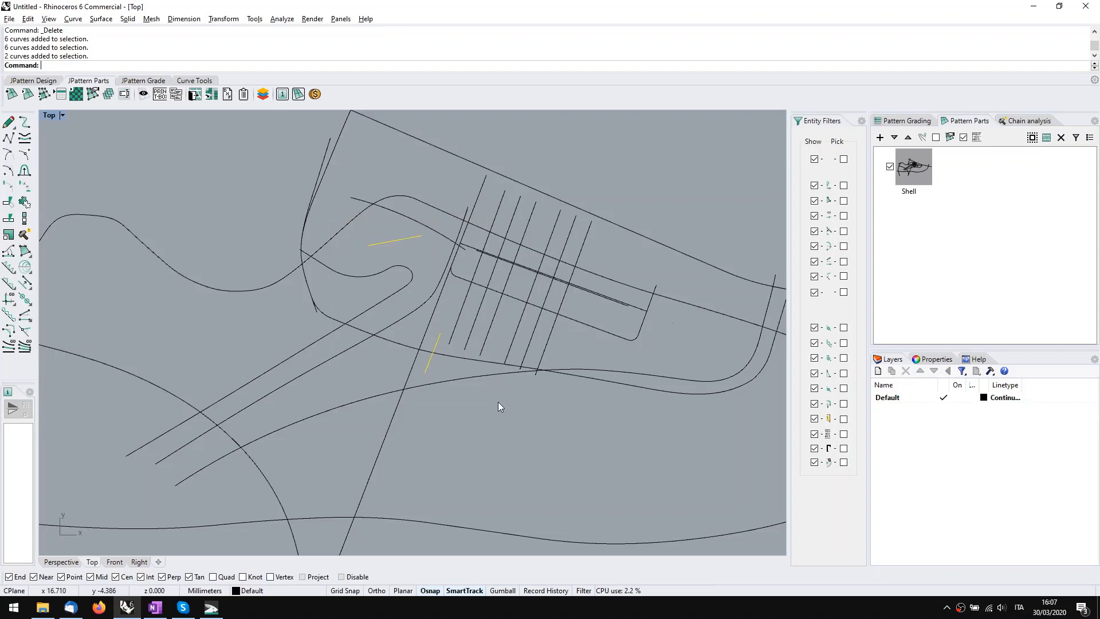
{"action": "left_click_drag", "start_coordinate": [322, 207], "coordinate": [473, 383]}
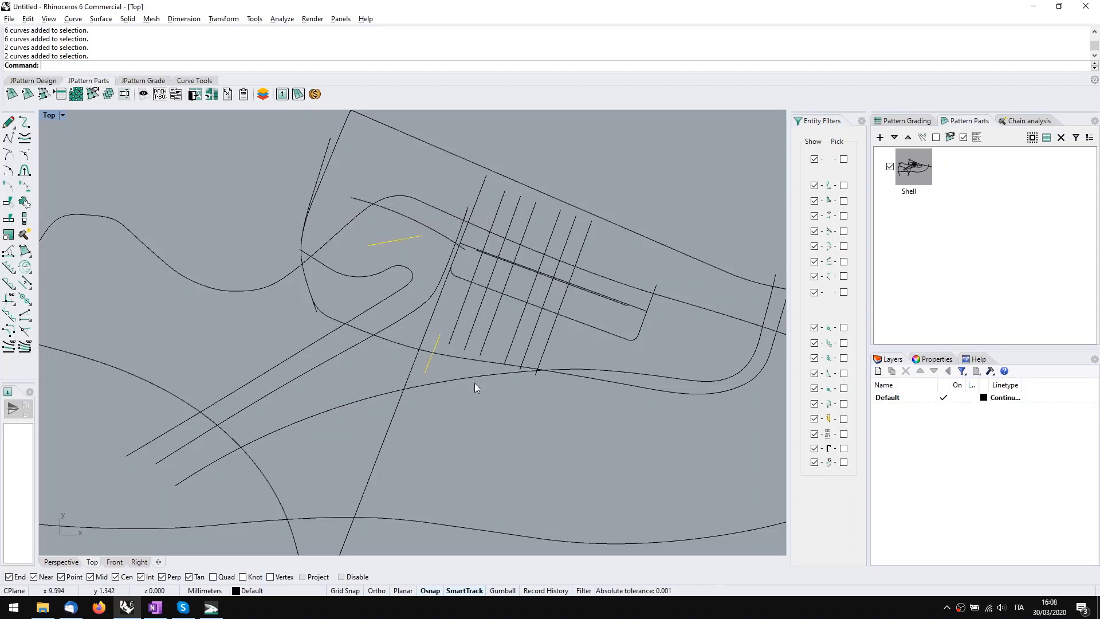
{"action": "key", "text": "Escape"}
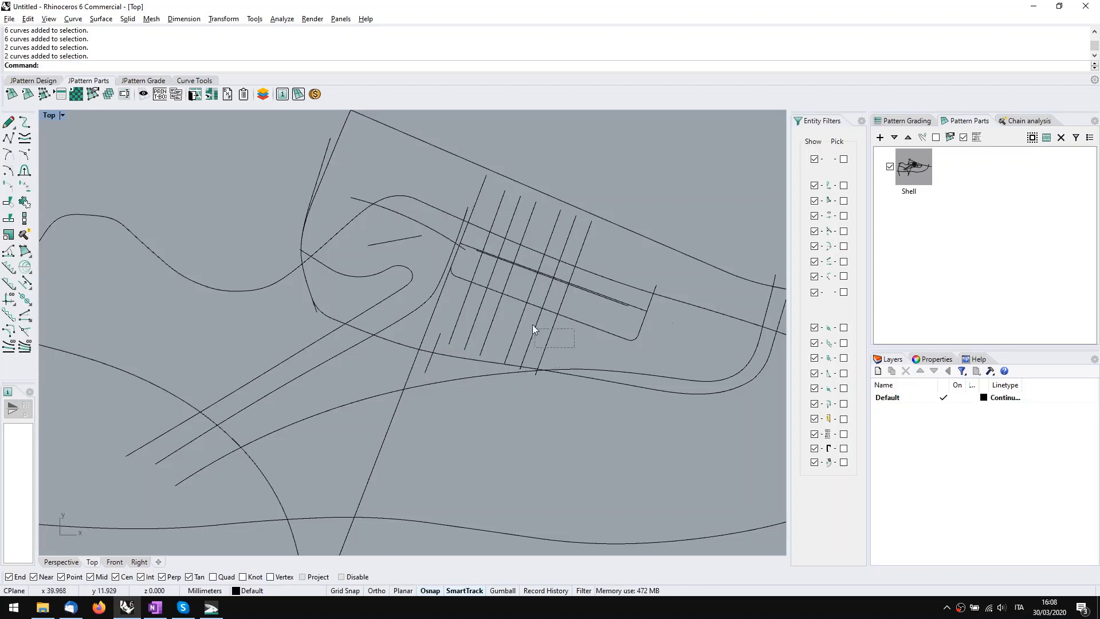
{"action": "mouse_move", "coordinate": [532, 328]}
{"action": "left_mouse_down"}
{"action": "mouse_move", "coordinate": [539, 339]}
{"action": "mouse_move", "coordinate": [472, 288]}
{"action": "mouse_move", "coordinate": [543, 341]}
{"action": "left_mouse_up"}
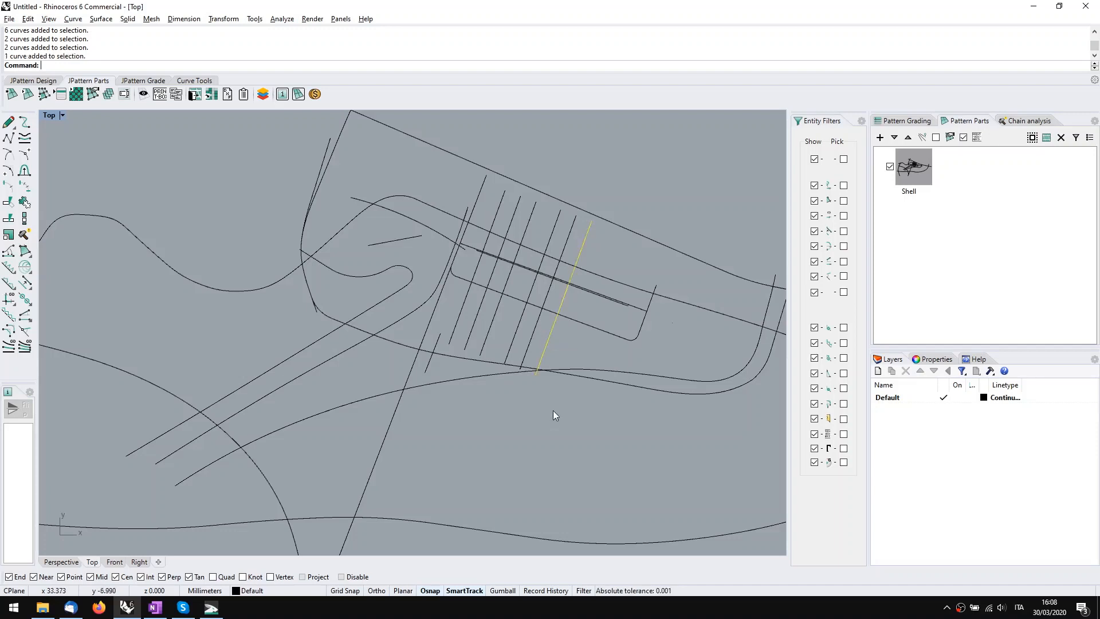
{"action": "key", "text": "Escape"}
Step: Delete the six remaining long slanted parallel lines crossing the lacing area
{"action": "scroll", "coordinate": [544, 338], "scroll_direction": "up", "scroll_amount": 4}
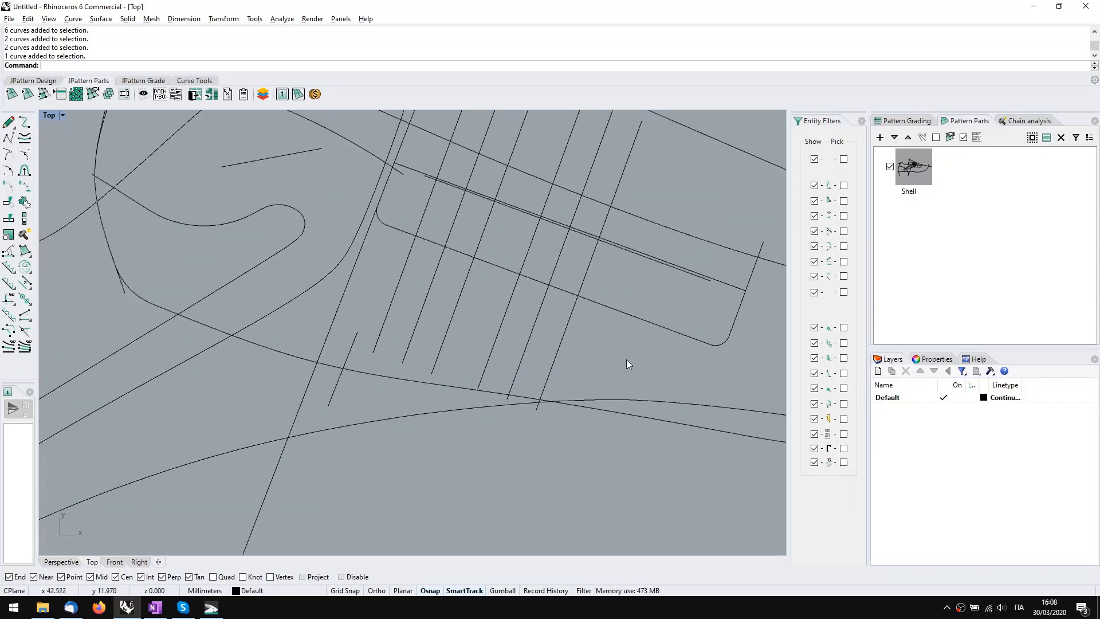
{"action": "left_click_drag", "start_coordinate": [645, 358], "coordinate": [623, 359]}
{"action": "left_click_drag", "start_coordinate": [479, 342], "coordinate": [371, 342]}
{"action": "scroll", "coordinate": [370, 339], "scroll_direction": "down", "scroll_amount": 2}
{"action": "key", "text": "Delete"}
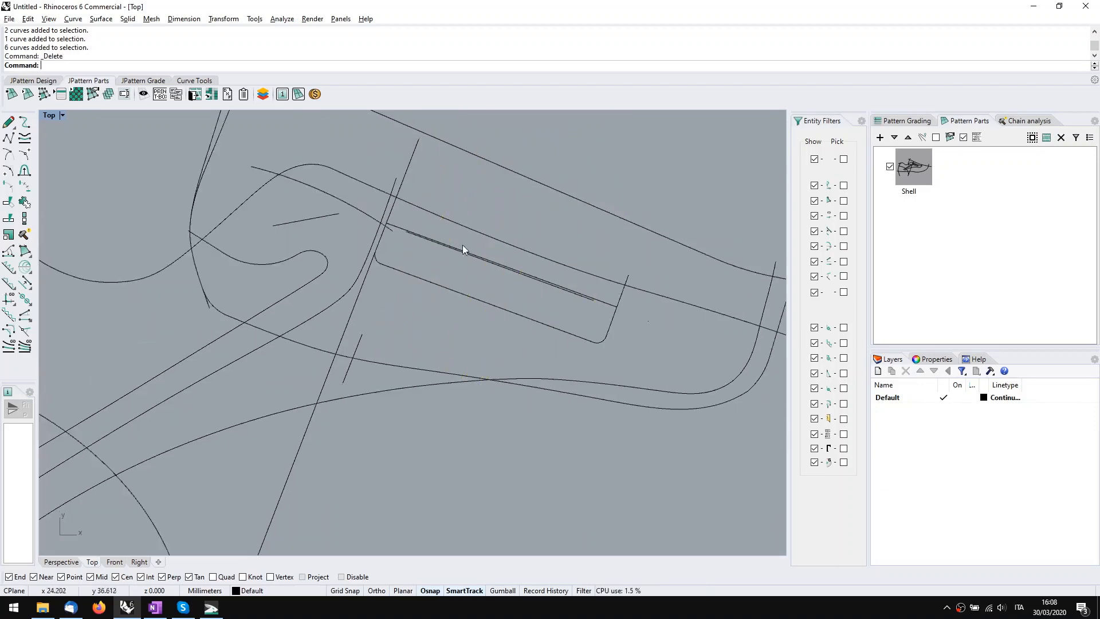
Step: Delete the three short segments running almost on top of the long line inside the lacing area
{"action": "scroll", "coordinate": [461, 245], "scroll_direction": "up", "scroll_amount": 6}
{"action": "left_click", "coordinate": [458, 260]}
{"action": "left_click", "coordinate": [491, 291]}
{"action": "key", "text": "Delete"}
{"action": "left_click", "coordinate": [503, 275]}
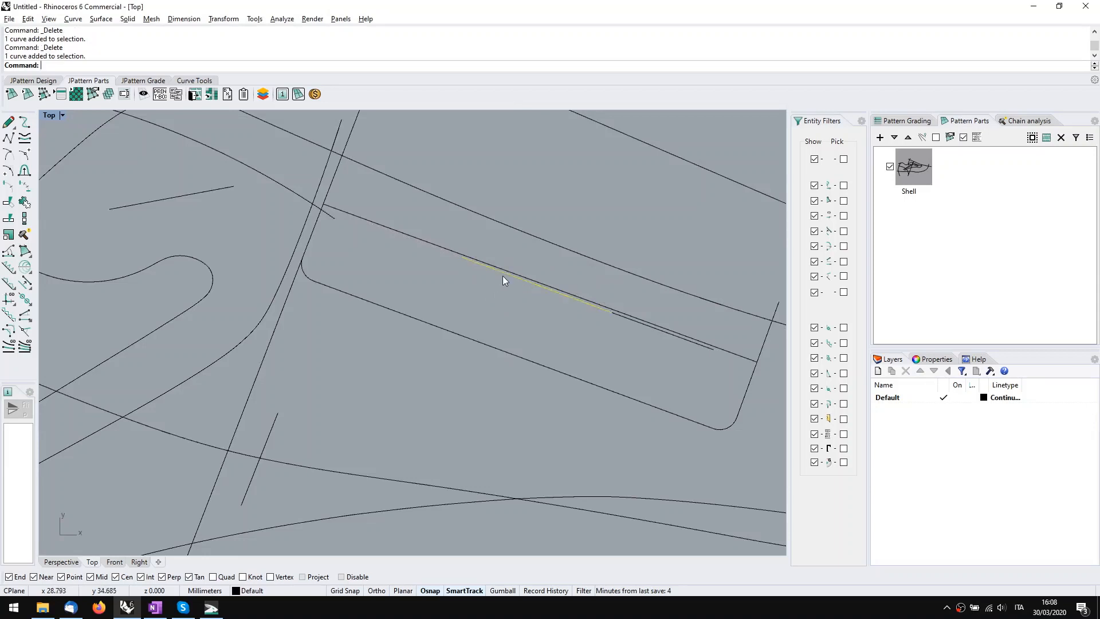
{"action": "key", "text": "Delete"}
{"action": "left_click", "coordinate": [644, 324]}
{"action": "key", "text": "Delete"}
Step: Delete the loose curve behind the lacing area and the two short stray lines near it
{"action": "scroll", "coordinate": [361, 297], "scroll_direction": "down", "scroll_amount": 2}
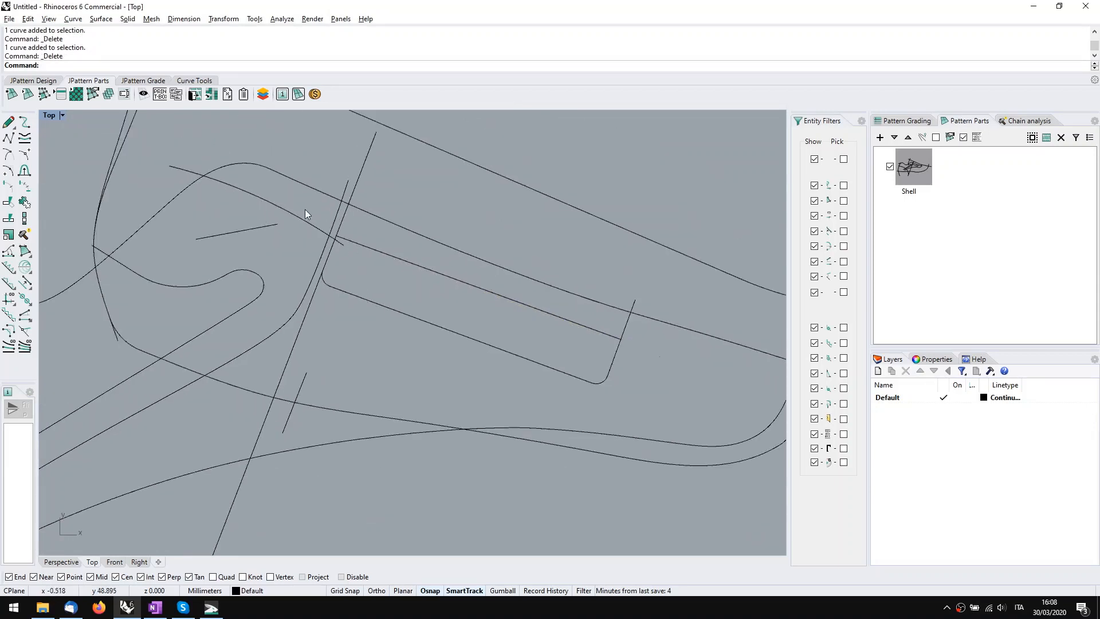
{"action": "left_click", "coordinate": [296, 213]}
{"action": "key", "text": "Delete"}
{"action": "left_click", "coordinate": [267, 226]}
{"action": "key", "text": "Delete"}
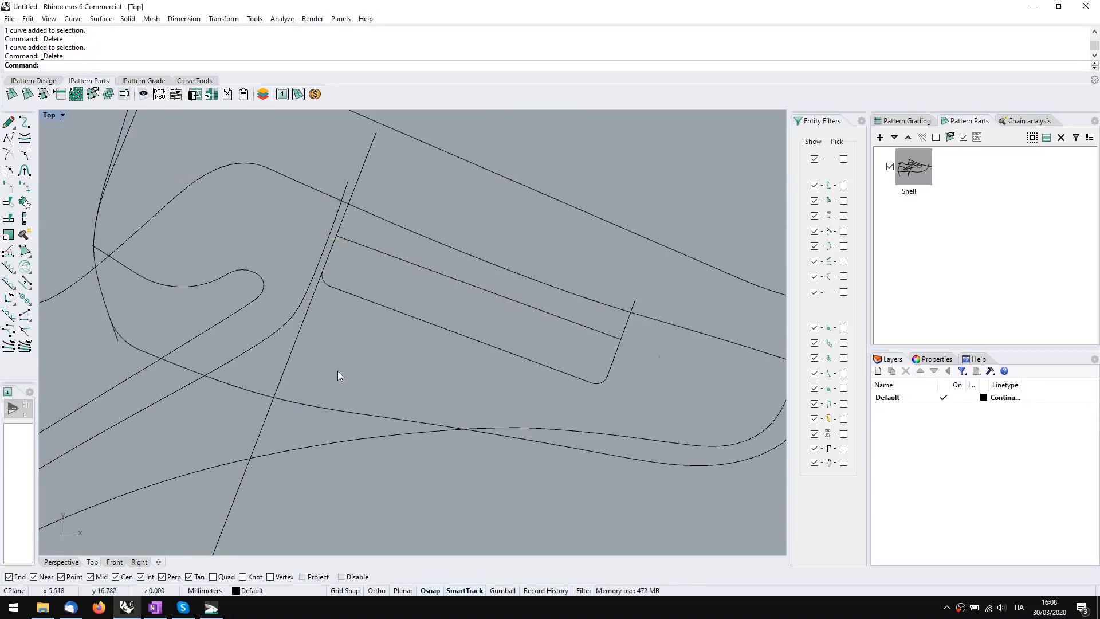
Step: Delete the outer vamp curve running from the tongue top around below the lacing area
{"action": "scroll", "coordinate": [338, 375], "scroll_direction": "down", "scroll_amount": 2}
{"action": "left_click", "coordinate": [249, 250]}
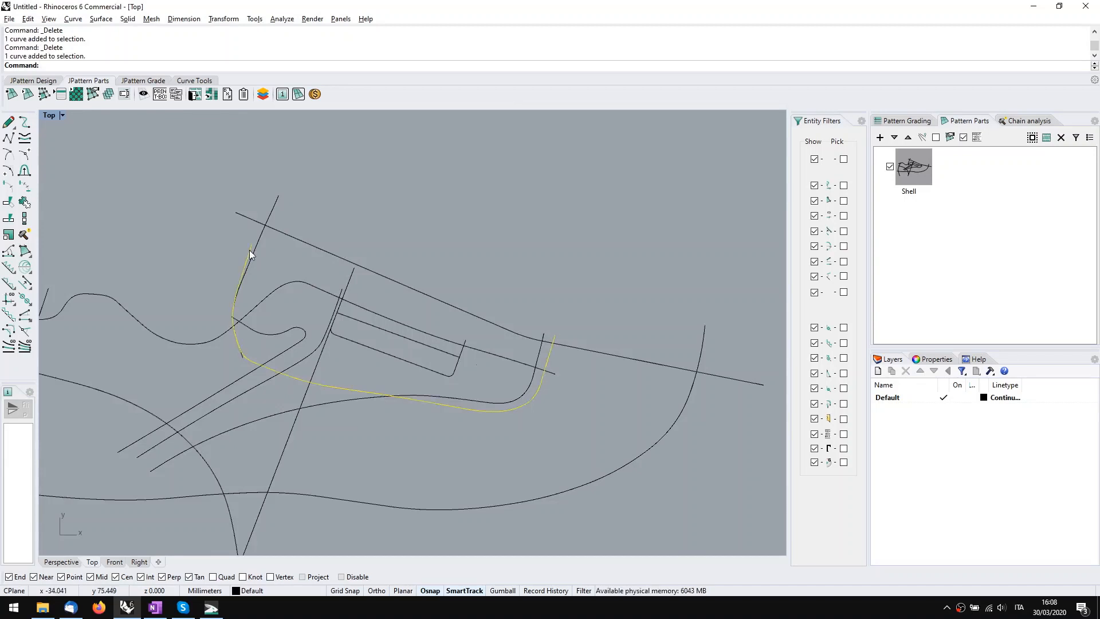
{"action": "key", "text": "Delete"}
Step: Delete the hooked curve that forms the upper edge of the diagonal side strap
{"action": "scroll", "coordinate": [199, 271], "scroll_direction": "down", "scroll_amount": 2}
{"action": "right_click_drag", "start_coordinate": [232, 279], "coordinate": [382, 315]}
{"action": "scroll", "coordinate": [373, 298], "scroll_direction": "up", "scroll_amount": 3}
{"action": "left_click", "coordinate": [400, 298]}
{"action": "key", "text": "Delete"}
Step: Try J_BoundaryBooleanCreate on the shoe curves except the heel line, picking the quarter area below the collar as a region
{"action": "scroll", "coordinate": [338, 295], "scroll_direction": "down", "scroll_amount": 2}
{"action": "right_click_drag", "start_coordinate": [458, 339], "coordinate": [436, 319]}
{"action": "scroll", "coordinate": [442, 319], "scroll_direction": "up", "scroll_amount": 2}
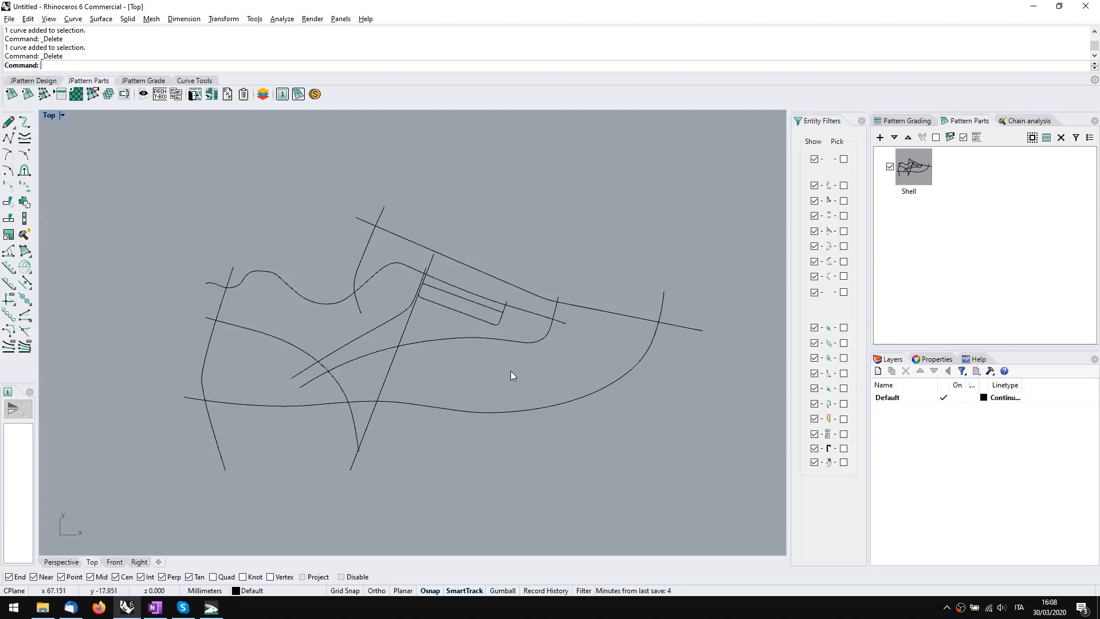
{"action": "right_click_drag", "start_coordinate": [510, 370], "coordinate": [504, 363]}
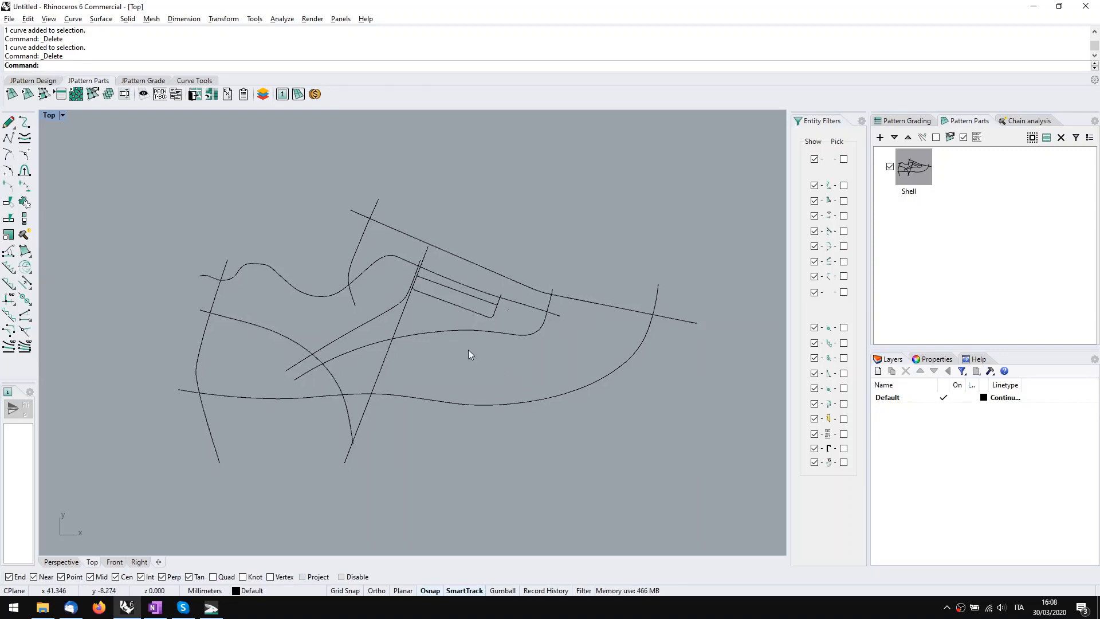
{"action": "right_click_drag", "start_coordinate": [535, 300], "coordinate": [525, 300]}
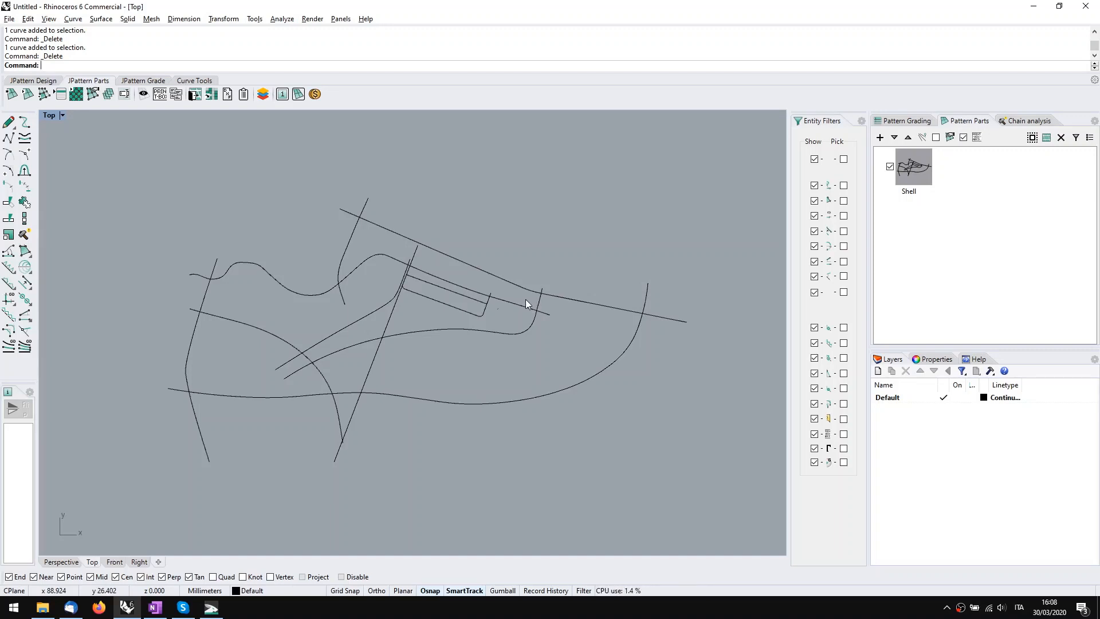
{"action": "type", "text": "Autom"}
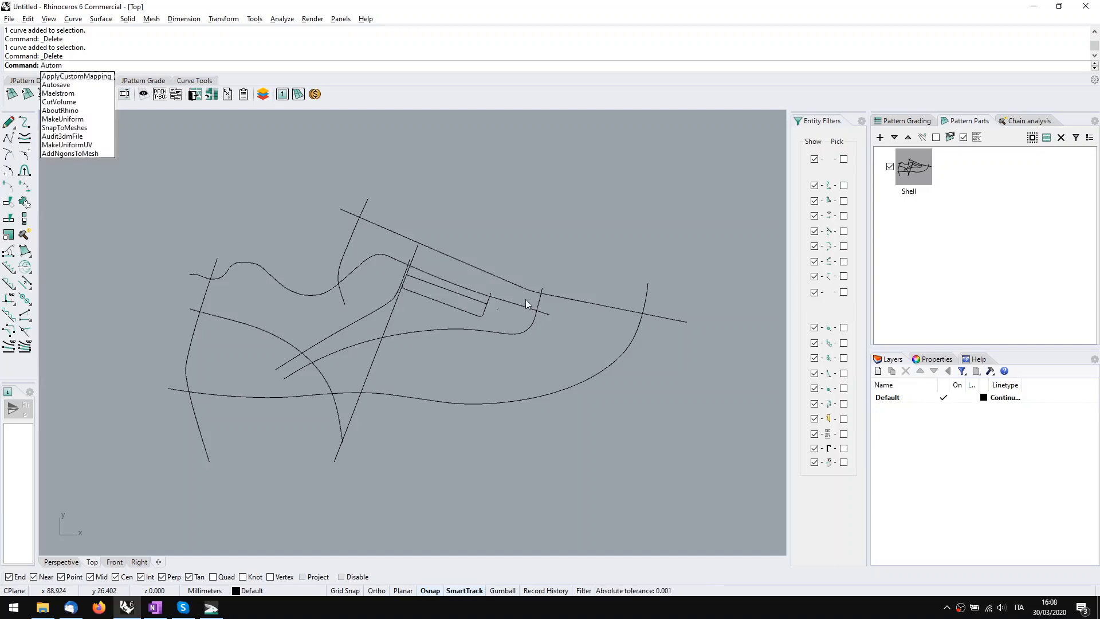
{"action": "key", "text": "BackSpace"}
{"action": "key", "text": "BackSpace"}
{"action": "key", "text": "BackSpace"}
{"action": "key", "text": "BackSpace"}
{"action": "key", "text": "BackSpace"}
{"action": "type", "text": "Bounda"}
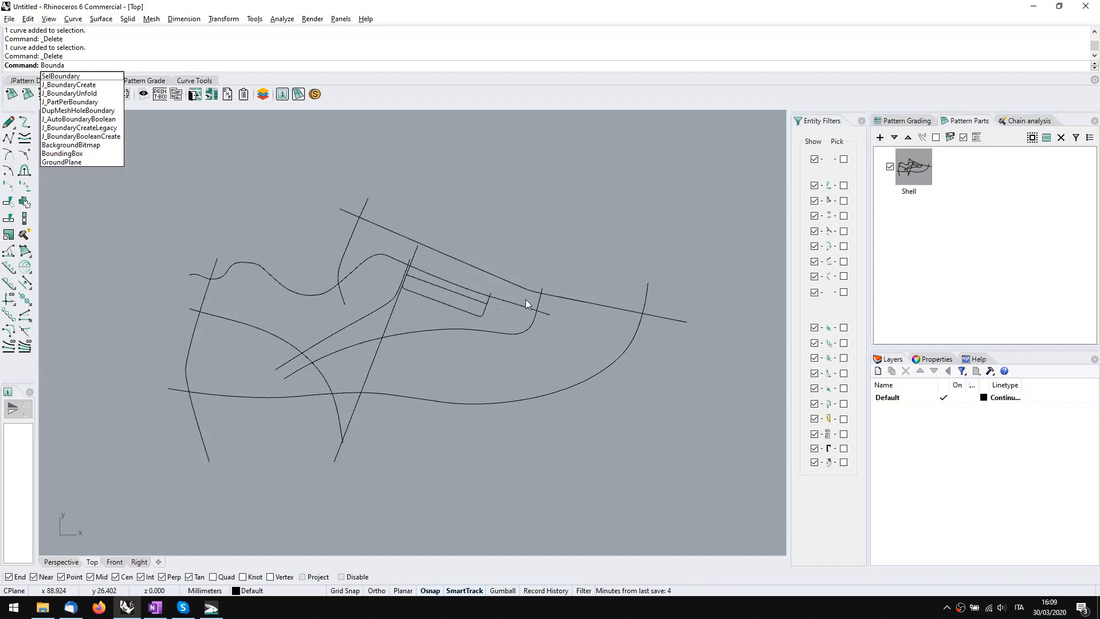
{"action": "left_click", "coordinate": [99, 139]}
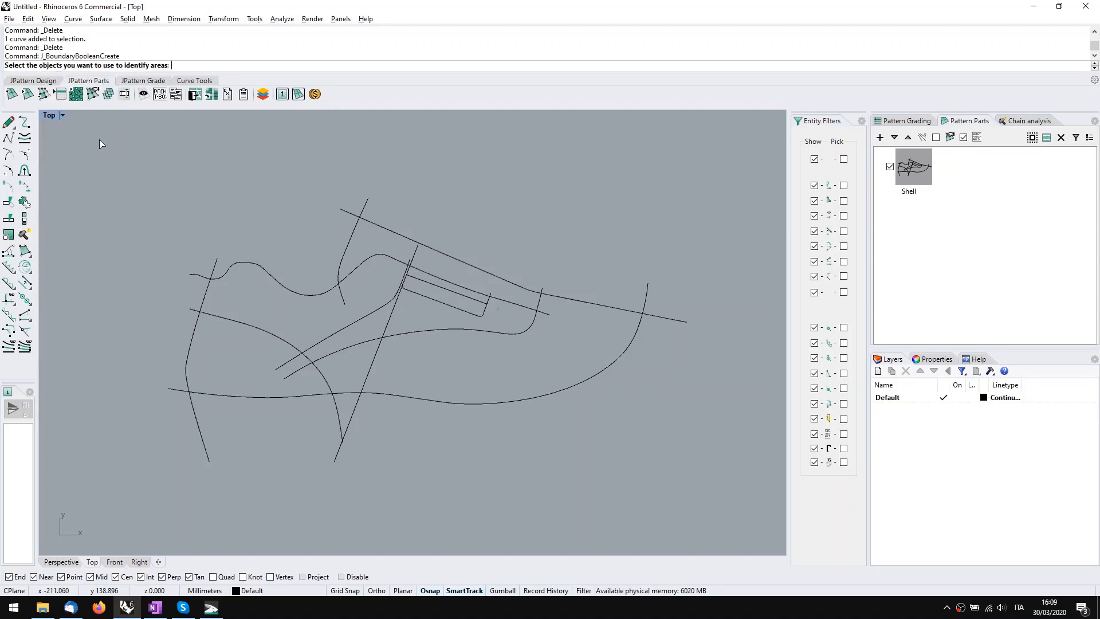
{"action": "left_click_drag", "start_coordinate": [602, 462], "coordinate": [239, 232]}
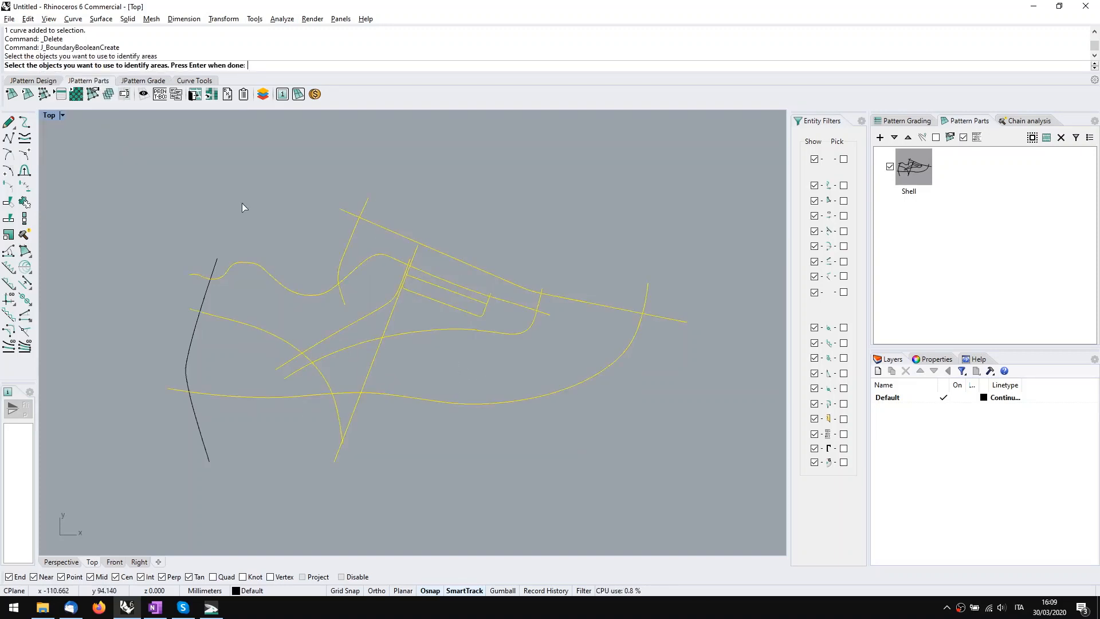
{"action": "key", "text": "Return"}
{"action": "left_click", "coordinate": [286, 313]}
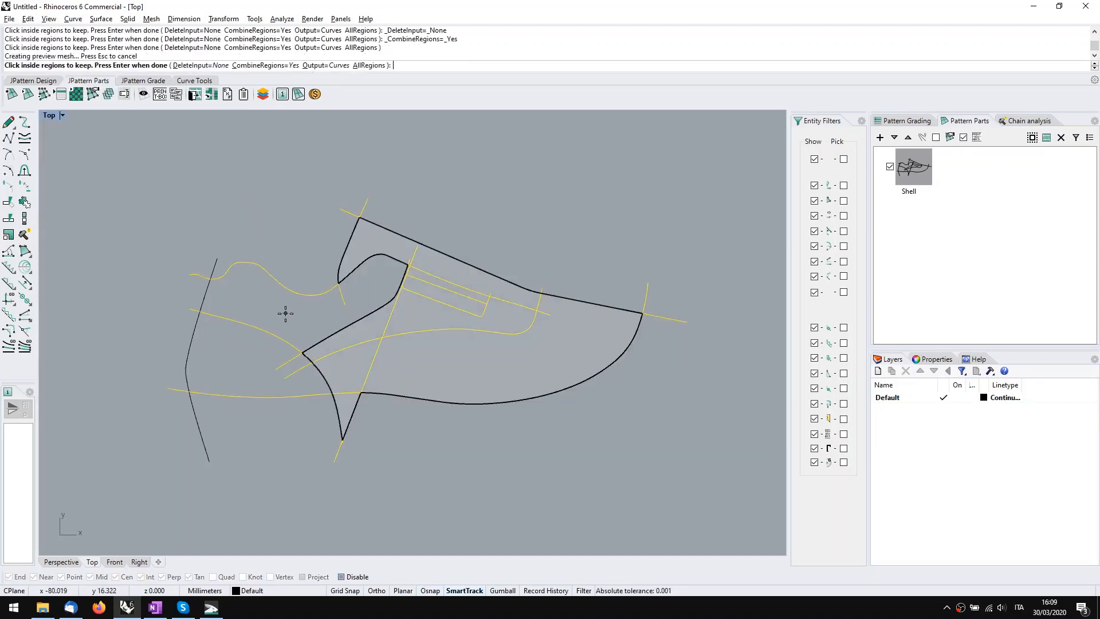
{"action": "key", "text": "Escape"}
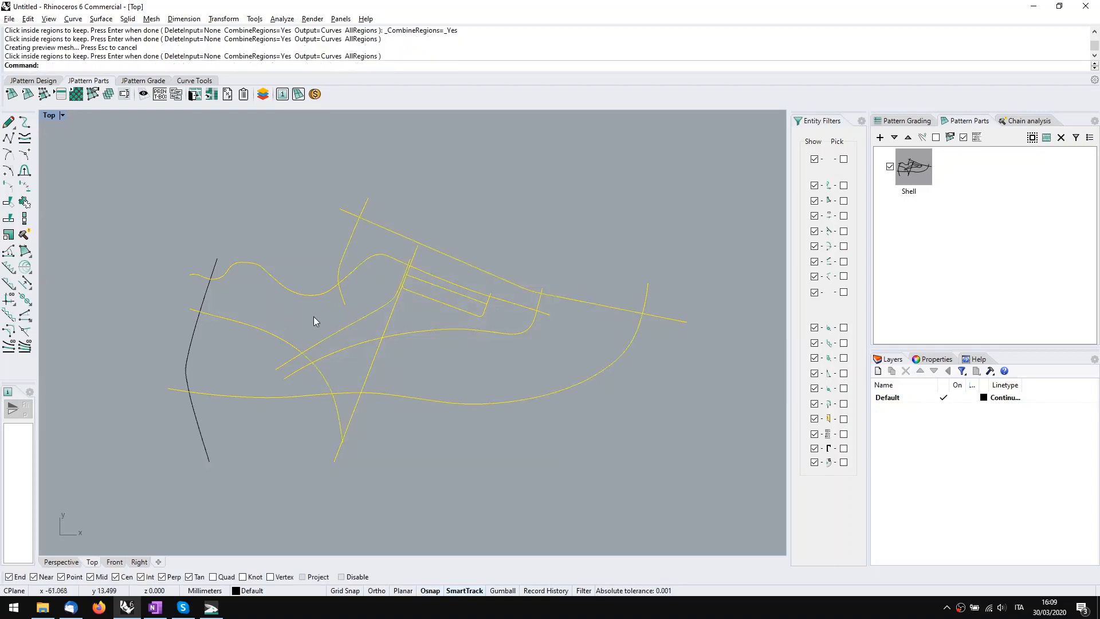
Step: Undo the deletion of the hooked side strap curve and clear the selection
{"action": "key", "text": "ctrl+z"}
{"action": "key", "text": "Escape"}
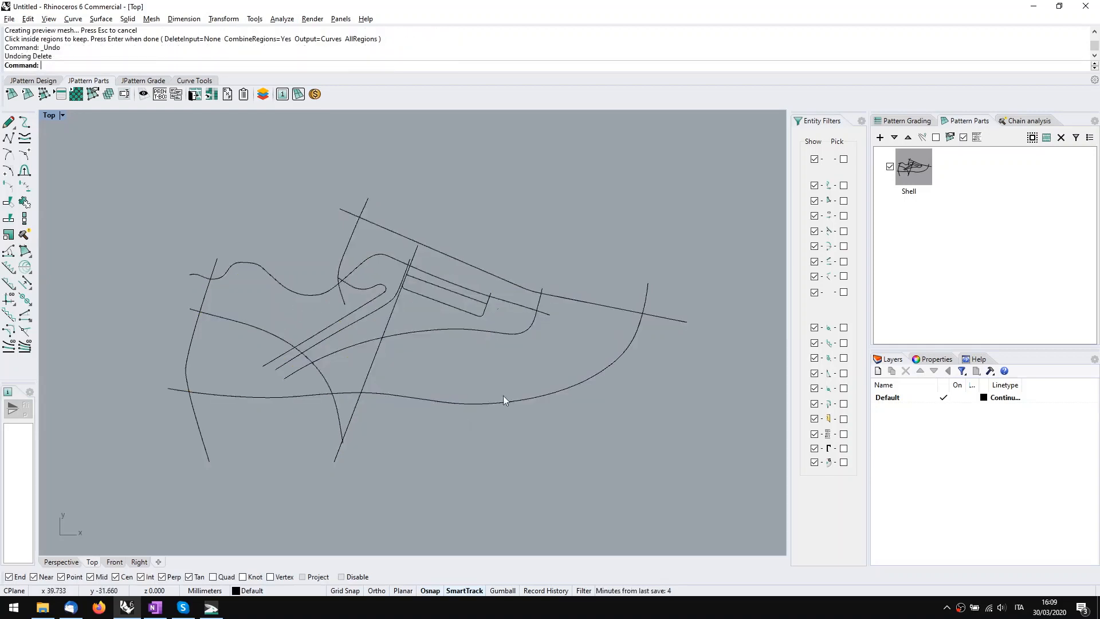
{"action": "right_click", "coordinate": [960, 609]}
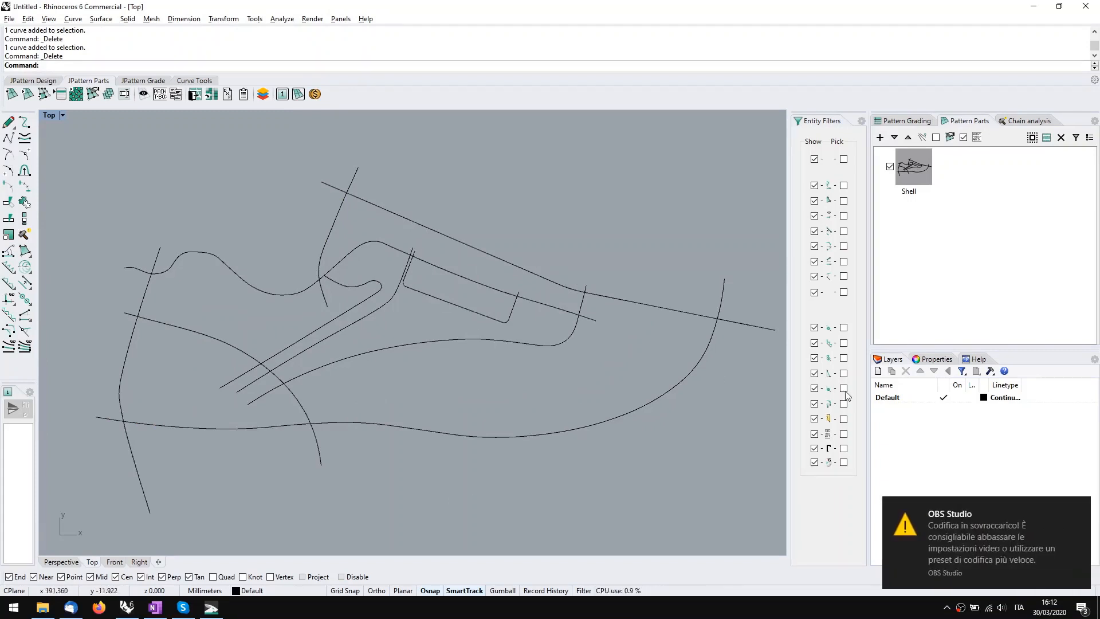
{"action": "left_click", "coordinate": [1080, 508]}
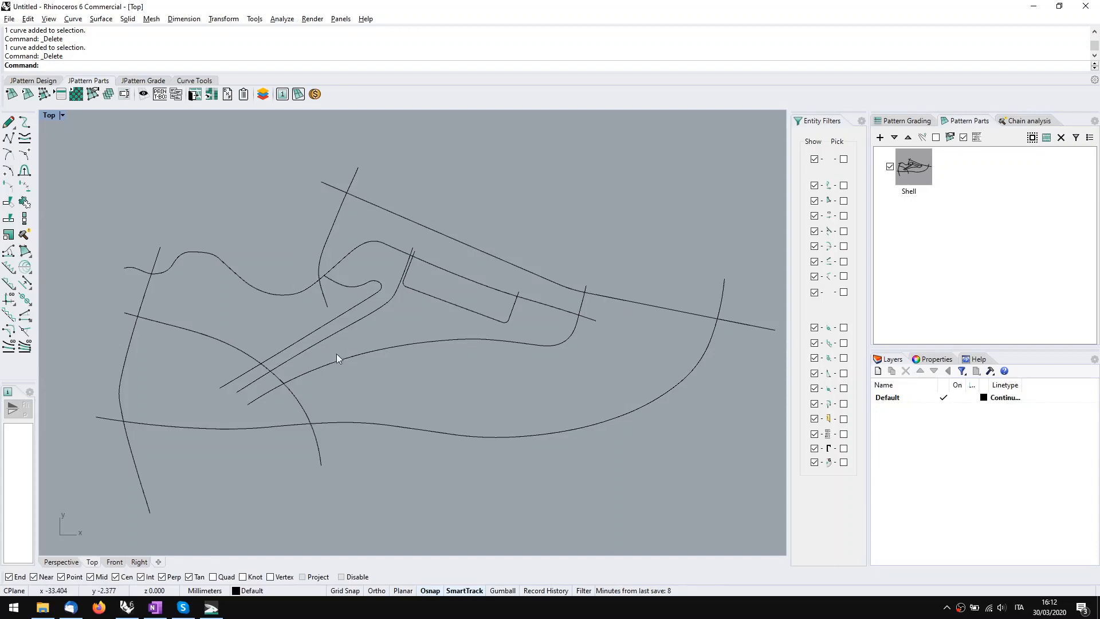
{"action": "left_click", "coordinate": [328, 339]}
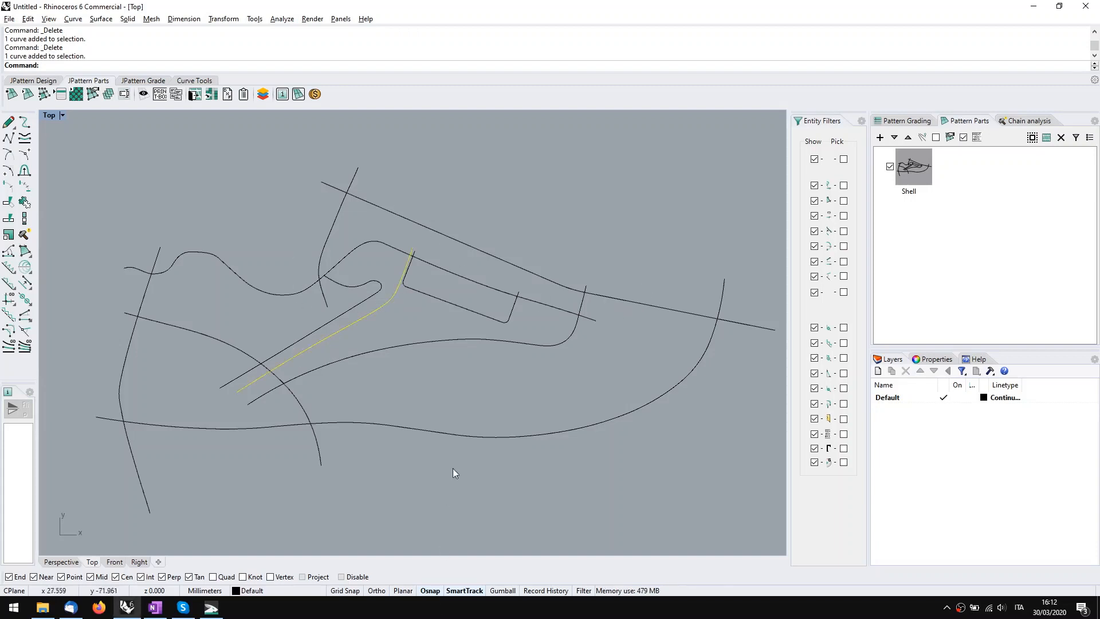
{"action": "left_click", "coordinate": [462, 405]}
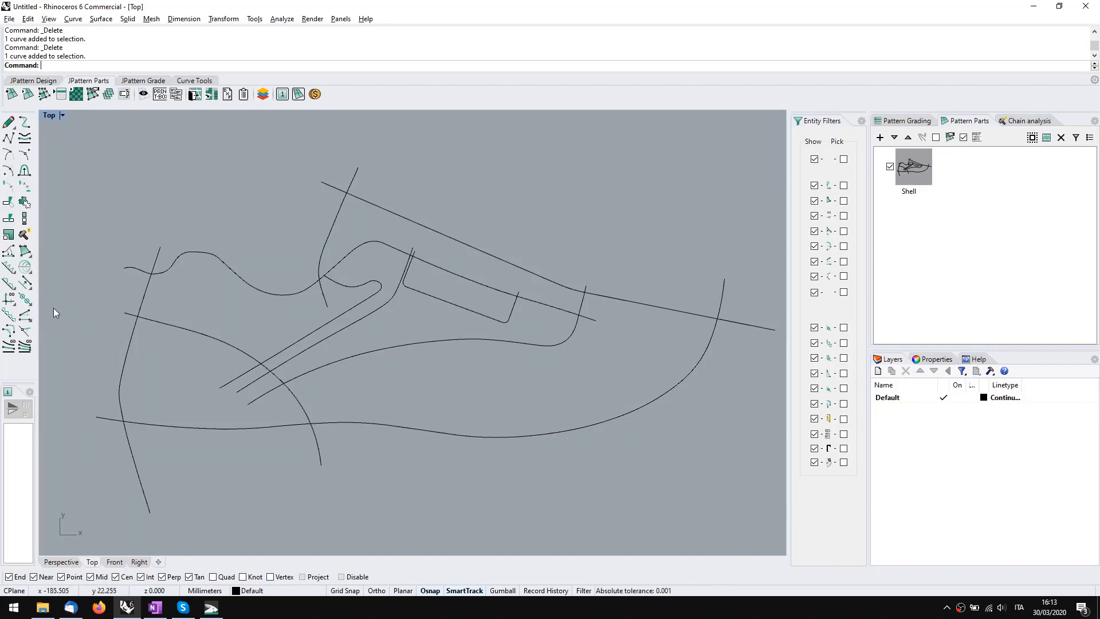
Step: Run J_AutoBoundaryBoolean on all the shoe curves to generate a part from every closed region
{"action": "type", "text": "Autob"}
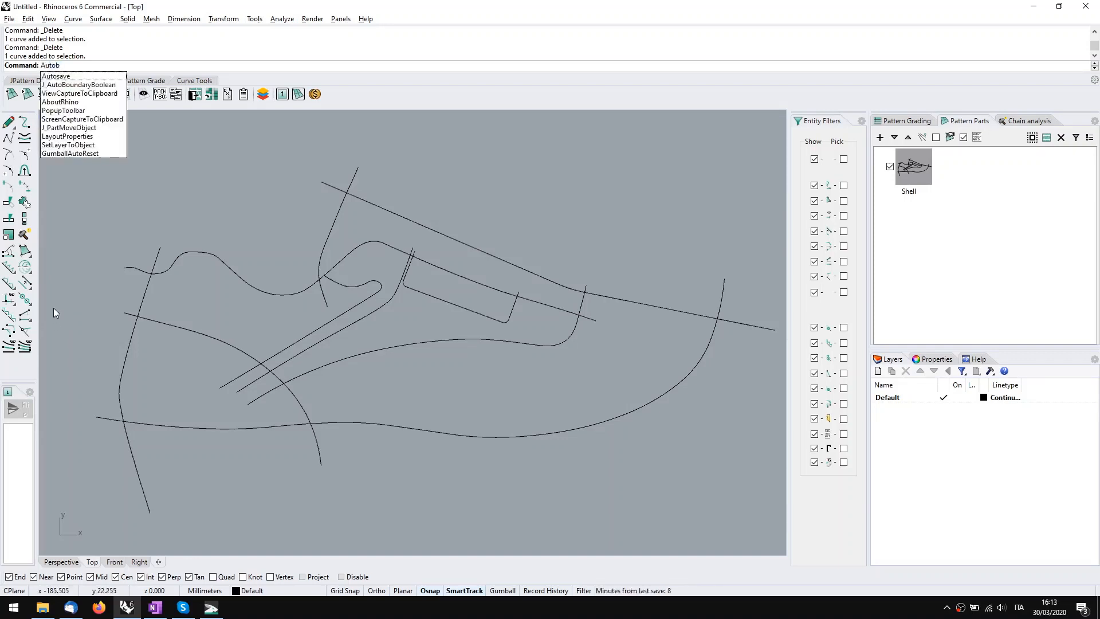
{"action": "type", "text": "ou"}
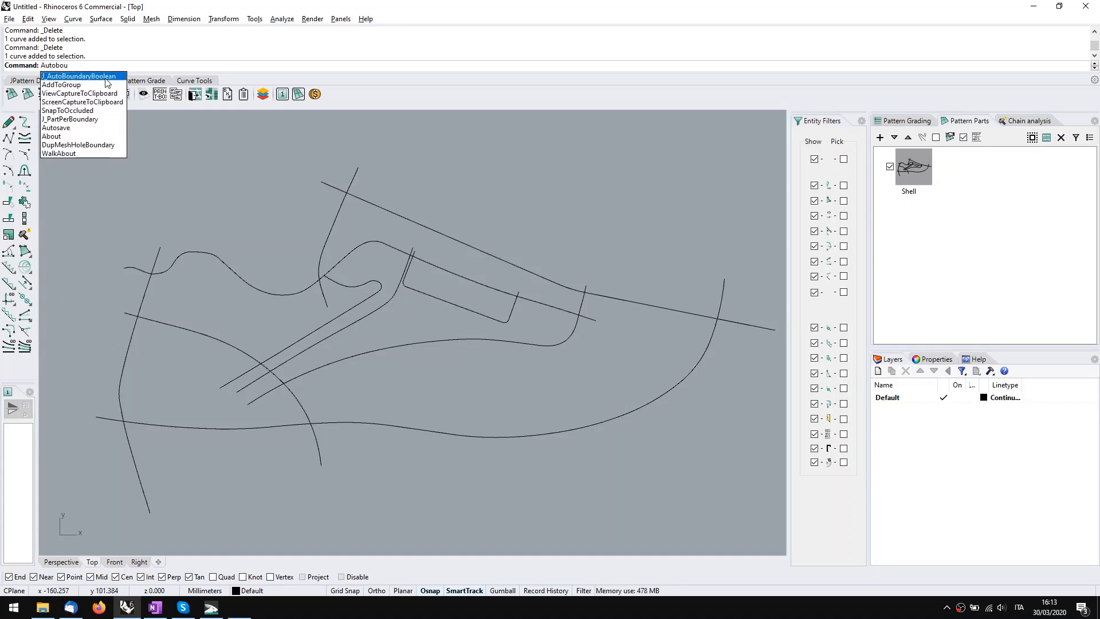
{"action": "key", "text": "super+plus"}
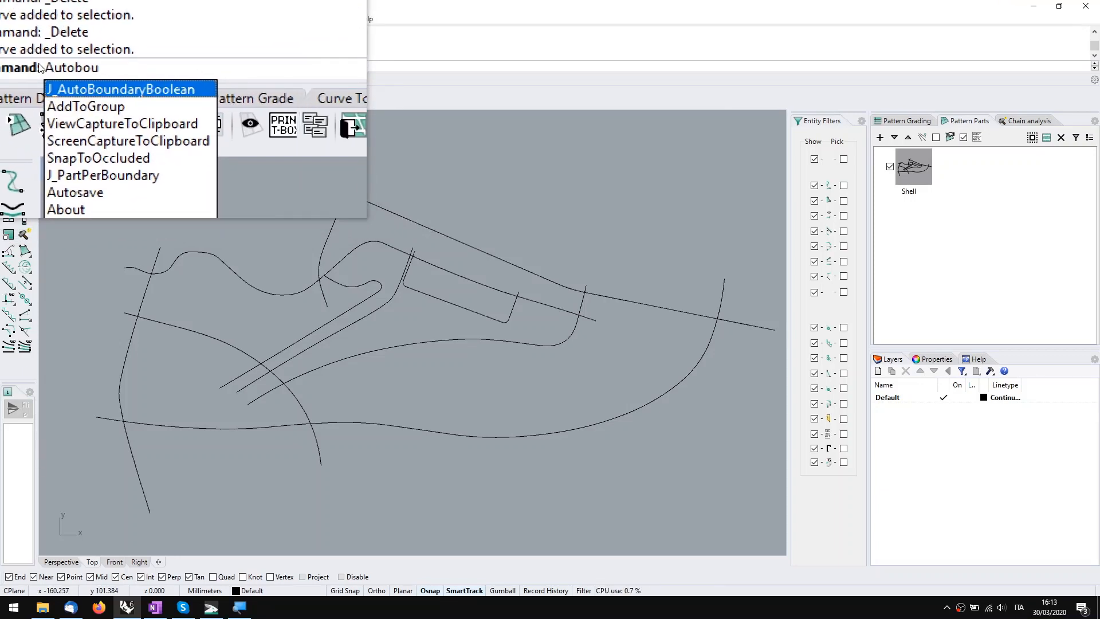
{"action": "key", "text": "super+Escape"}
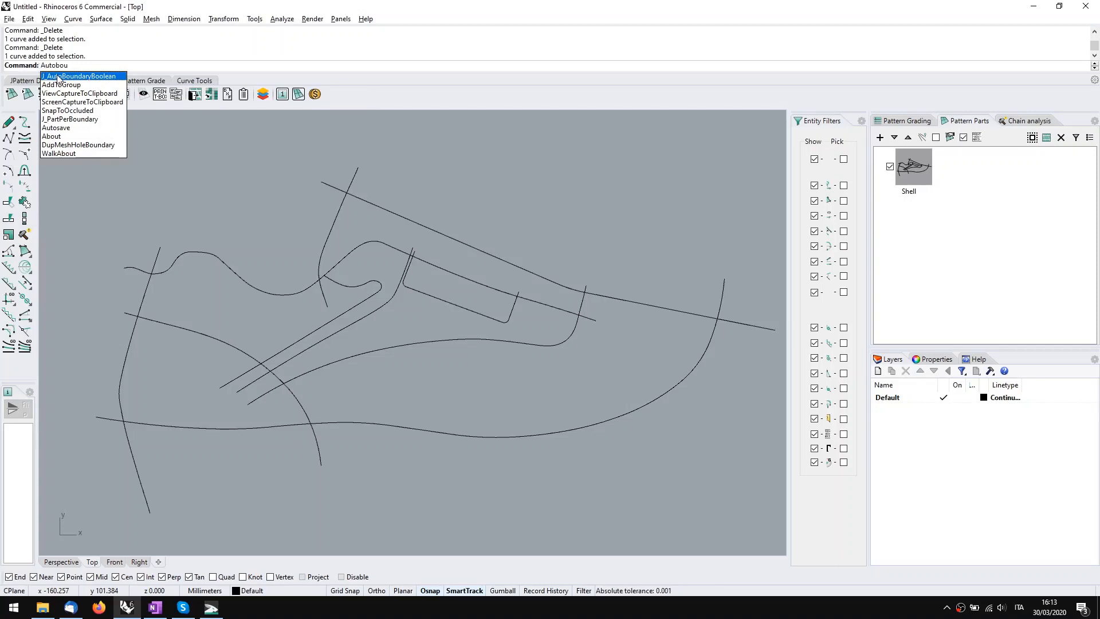
{"action": "left_click", "coordinate": [58, 76]}
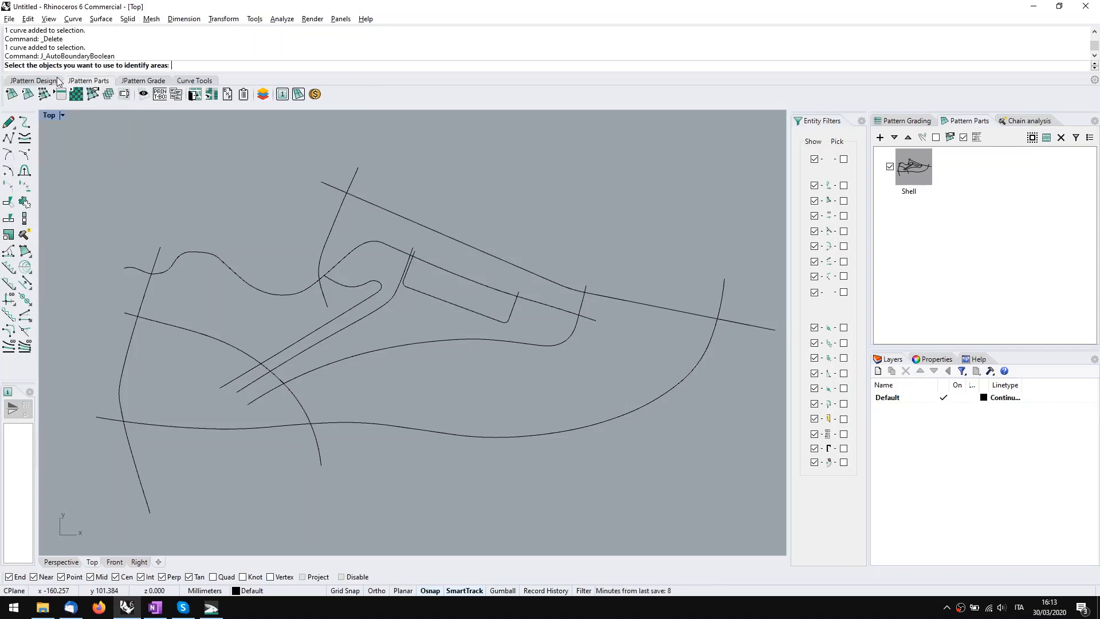
{"action": "scroll", "coordinate": [260, 282], "scroll_direction": "down", "scroll_amount": 2}
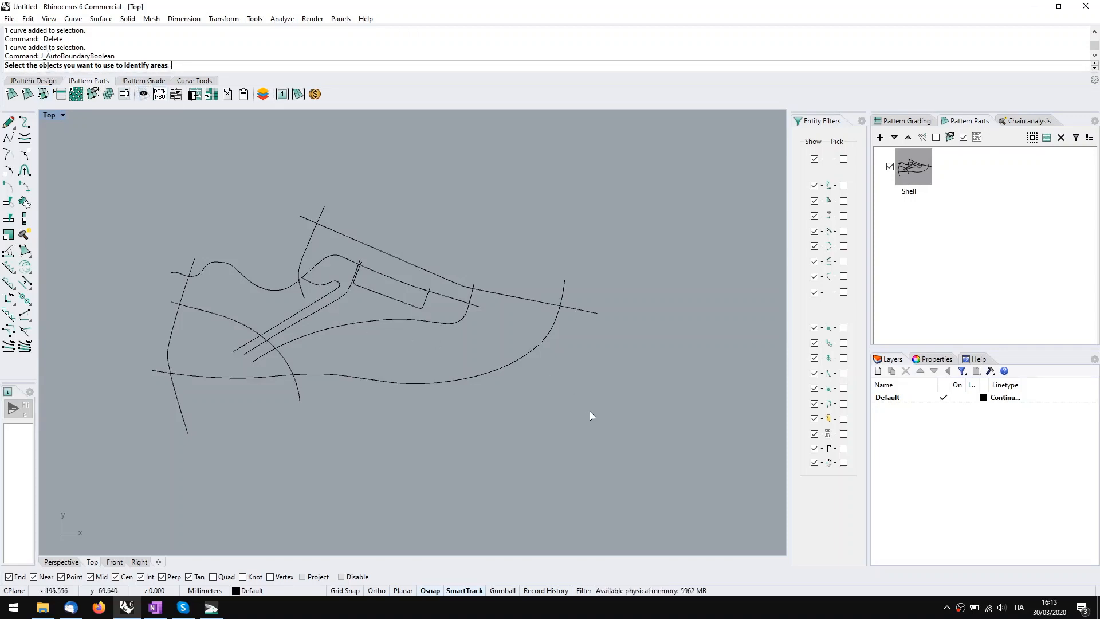
{"action": "left_click_drag", "start_coordinate": [590, 410], "coordinate": [105, 198]}
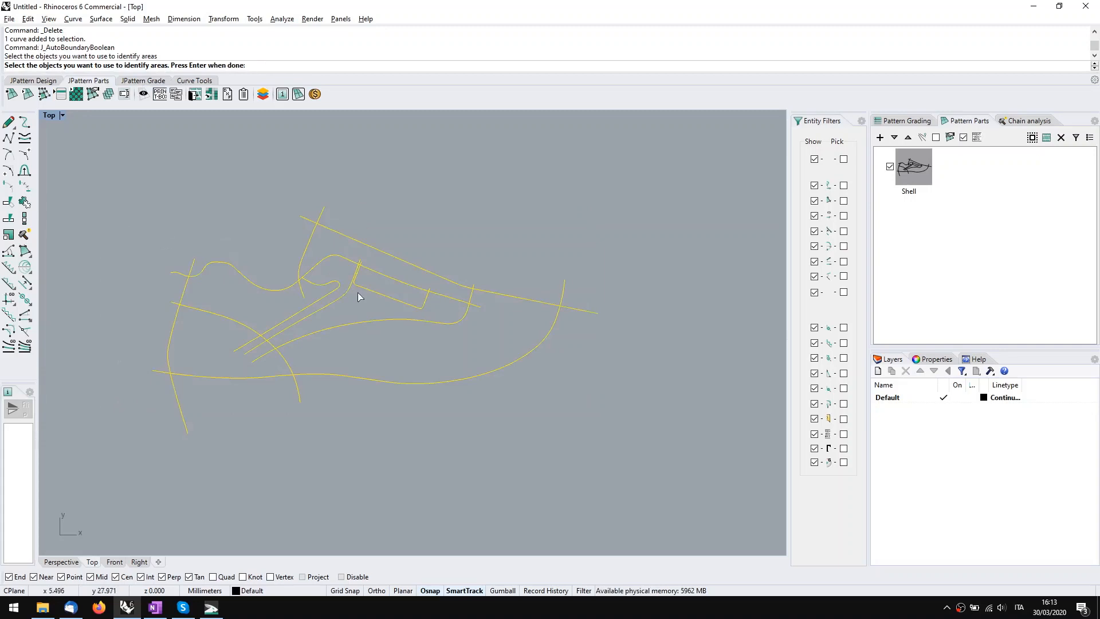
{"action": "right_click_drag", "start_coordinate": [353, 300], "coordinate": [407, 304]}
{"action": "scroll", "coordinate": [411, 313], "scroll_direction": "up", "scroll_amount": 2}
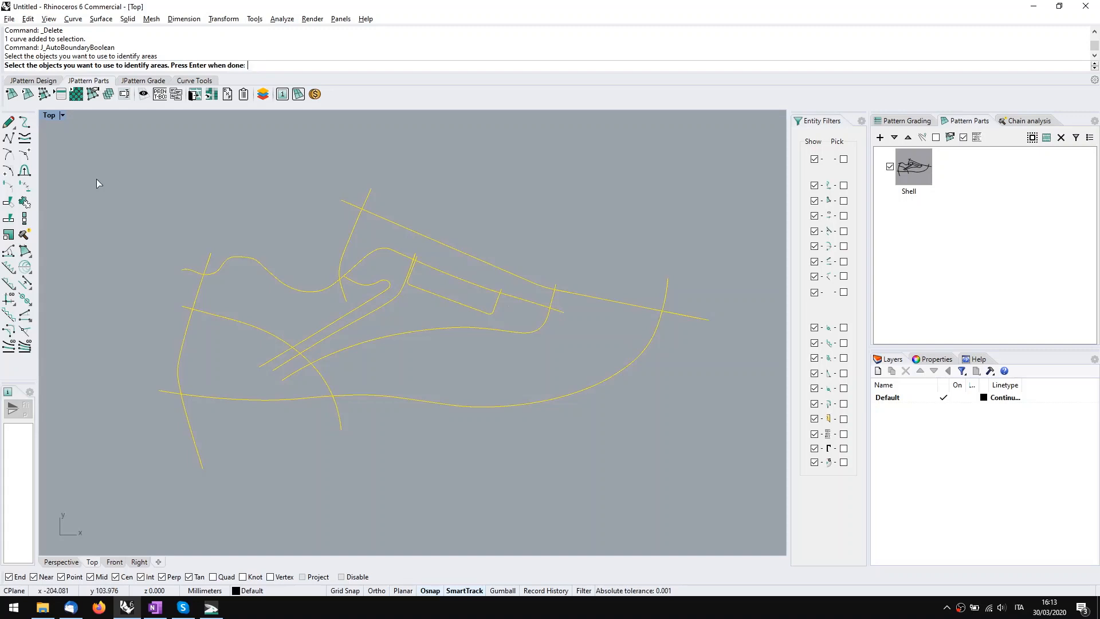
{"action": "right_click", "coordinate": [294, 239]}
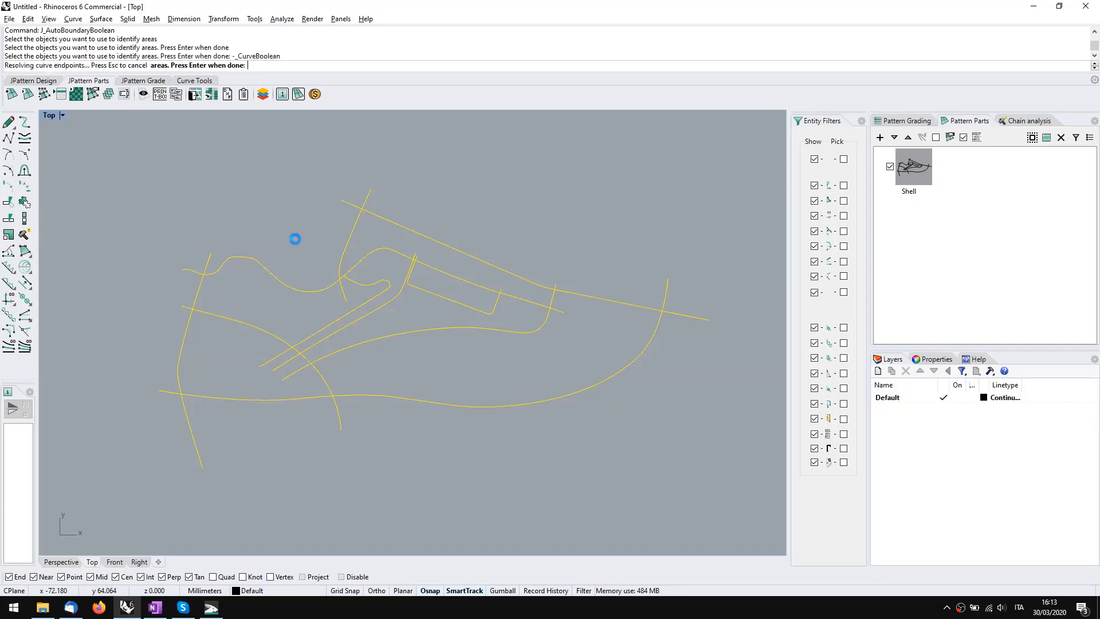
{"action": "left_click", "coordinate": [498, 206]}
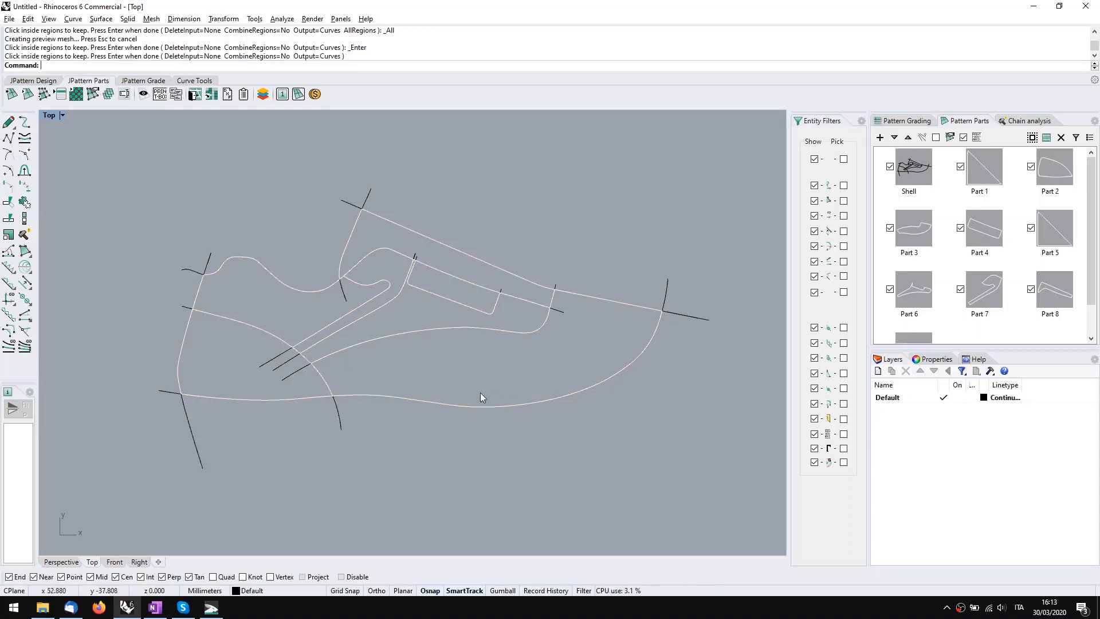
Step: Check the generated boundaries of the collar quarter, the lower side panel and the hooked side strap, and clear the selection
{"action": "left_click", "coordinate": [293, 289]}
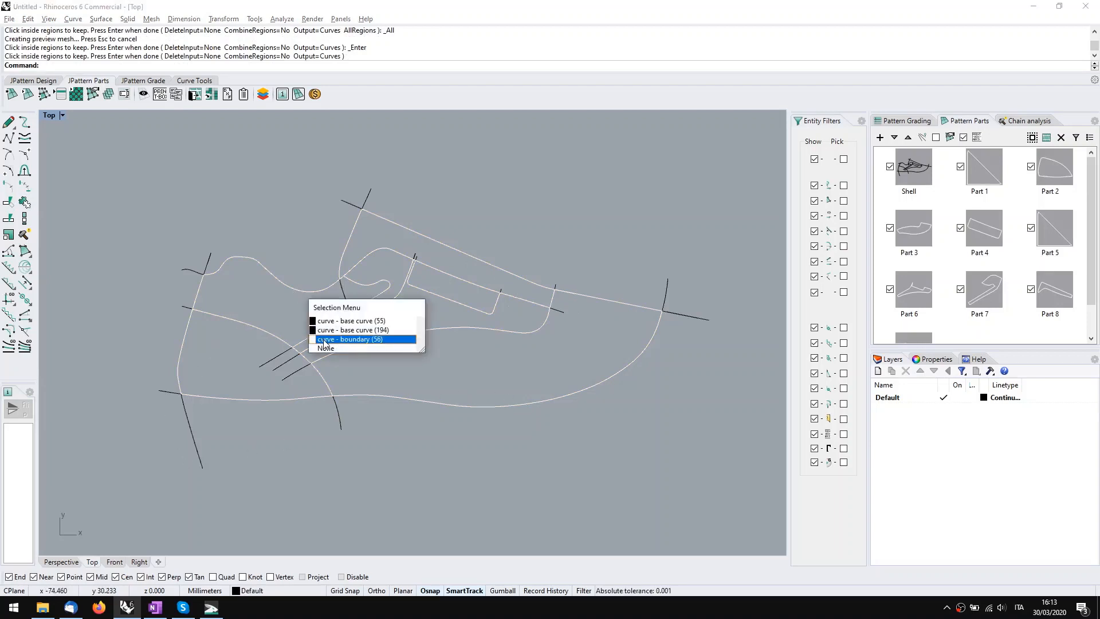
{"action": "left_click", "coordinate": [325, 341]}
{"action": "scroll", "coordinate": [328, 319], "scroll_direction": "up", "scroll_amount": 2}
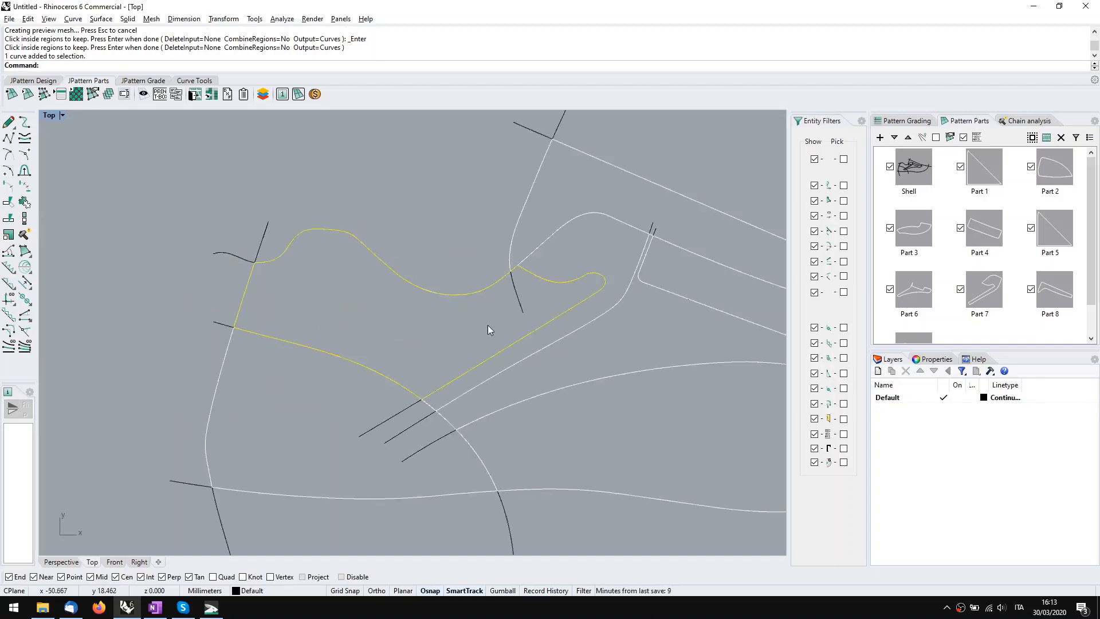
{"action": "scroll", "coordinate": [489, 325], "scroll_direction": "up", "scroll_amount": 2}
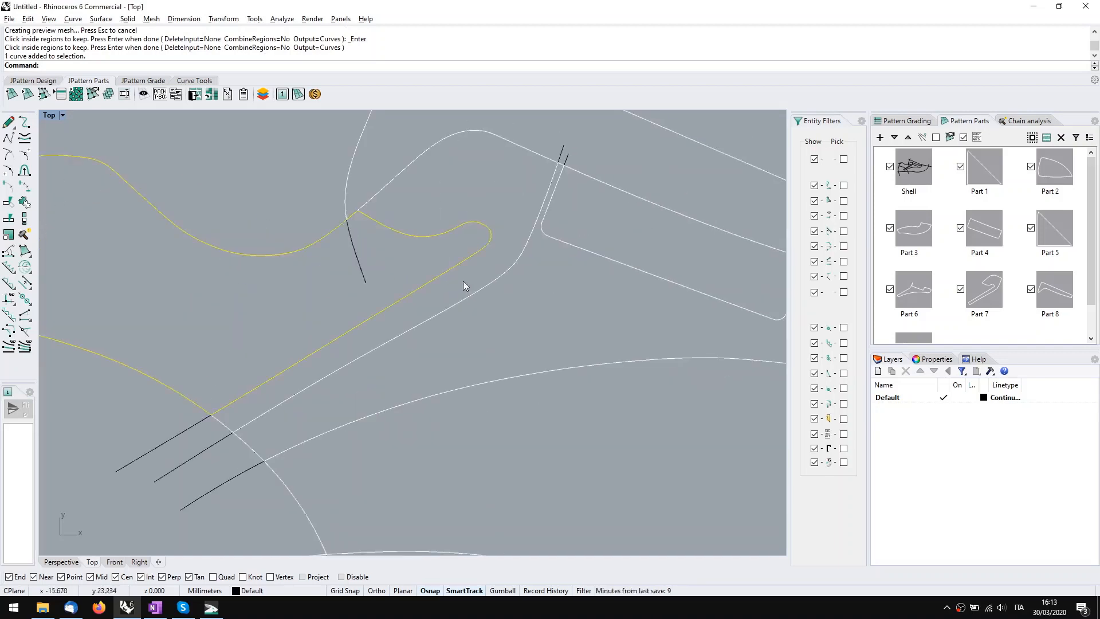
{"action": "left_click", "coordinate": [471, 301]}
{"action": "left_click", "coordinate": [510, 350]}
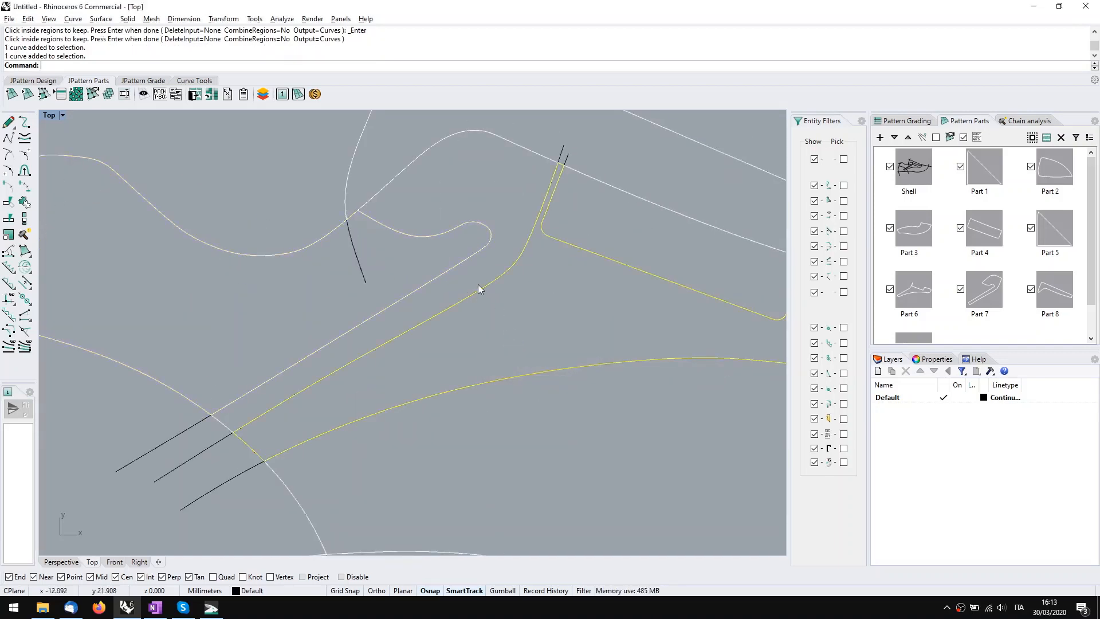
{"action": "left_click", "coordinate": [470, 305]}
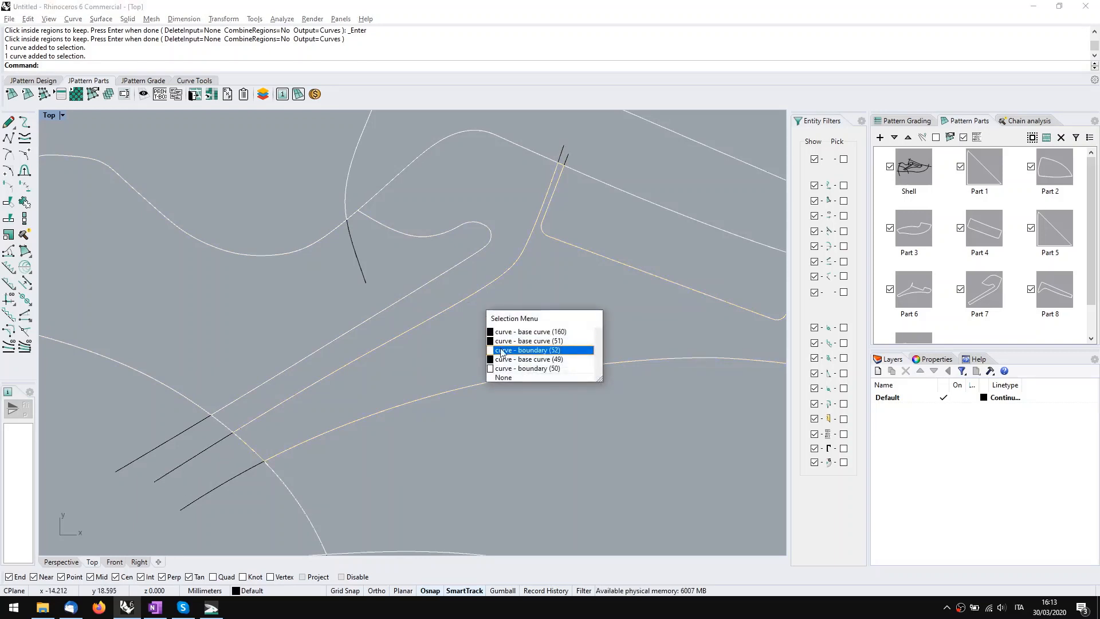
{"action": "left_click", "coordinate": [527, 349]}
{"action": "right_click_drag", "start_coordinate": [525, 314], "coordinate": [452, 298]}
{"action": "scroll", "coordinate": [455, 298], "scroll_direction": "down", "scroll_amount": 5}
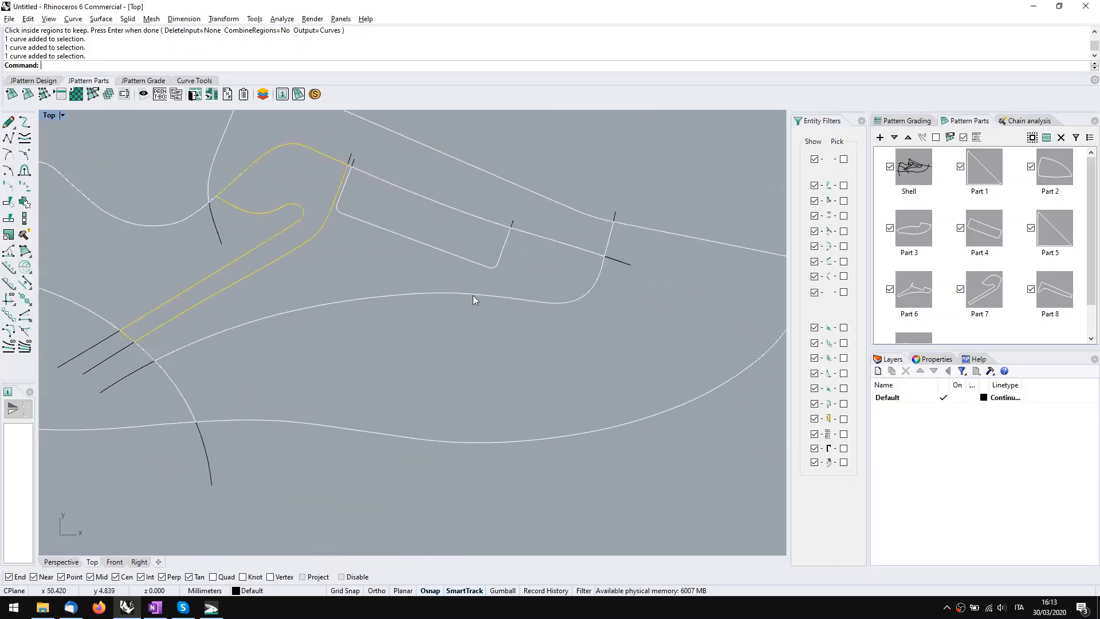
{"action": "left_click", "coordinate": [478, 400]}
{"action": "right_click_drag", "start_coordinate": [459, 431], "coordinate": [457, 396]}
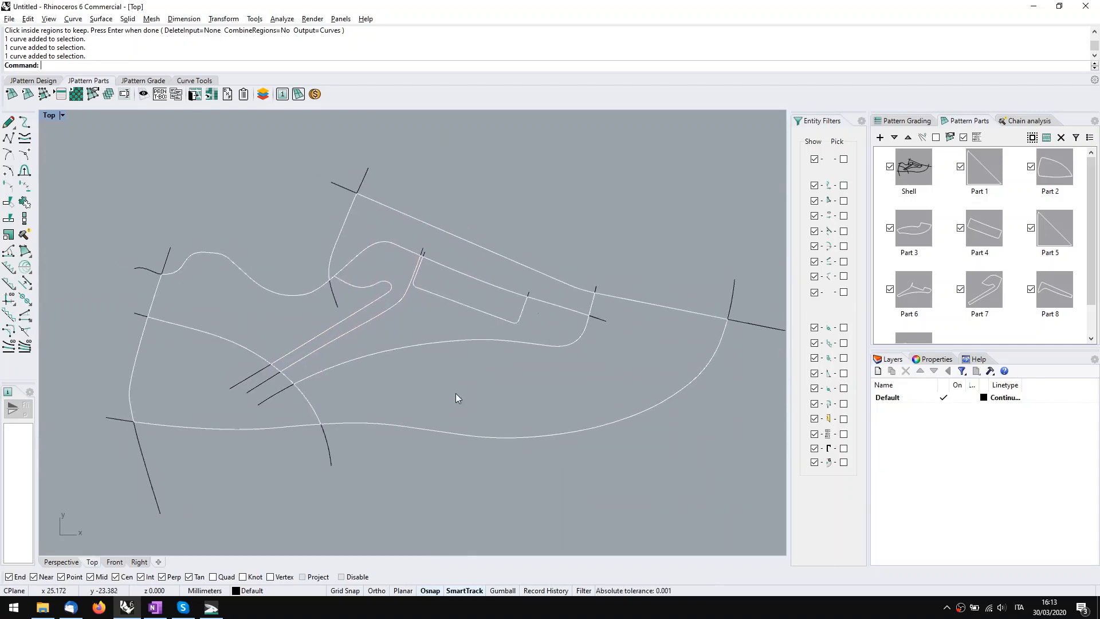
Step: Review the generated parts by isolating Part 7, Part 4, Part 3, Part 1, the Shell and Part 8 one at a time
{"action": "scroll", "coordinate": [951, 298], "scroll_direction": "down", "scroll_amount": 1}
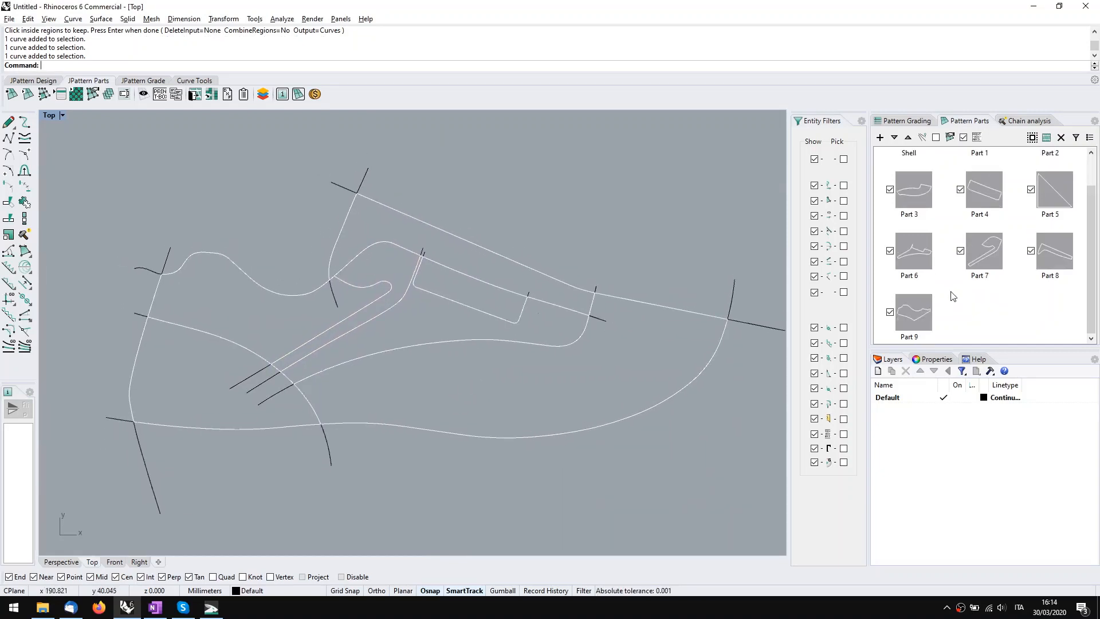
{"action": "scroll", "coordinate": [952, 295], "scroll_direction": "up", "scroll_amount": 1}
{"action": "left_click", "coordinate": [995, 296]}
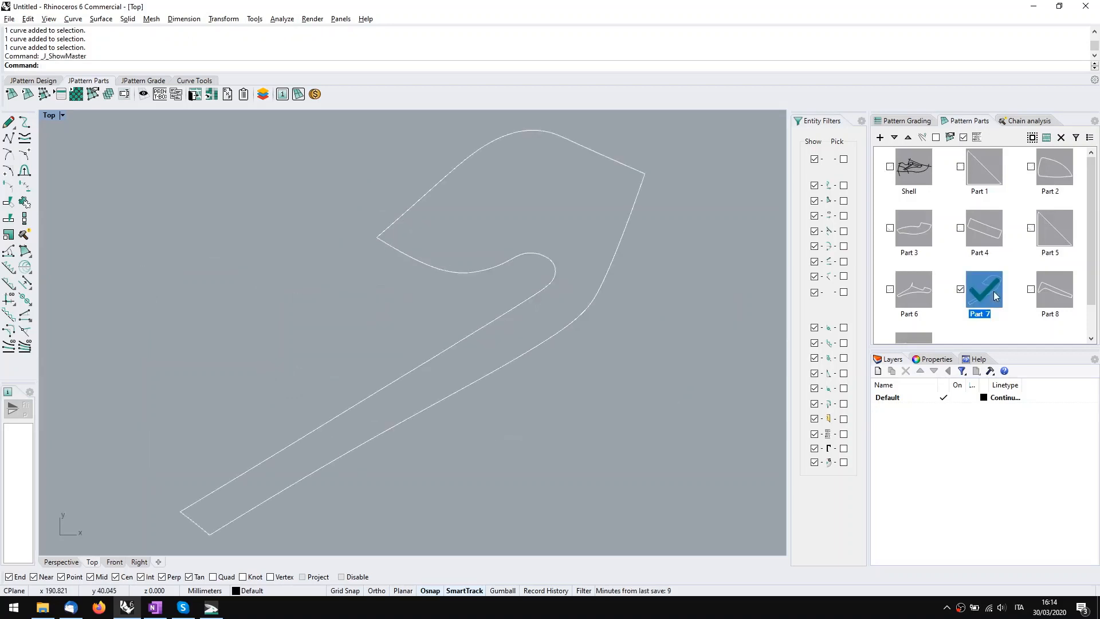
{"action": "left_click", "coordinate": [980, 232]}
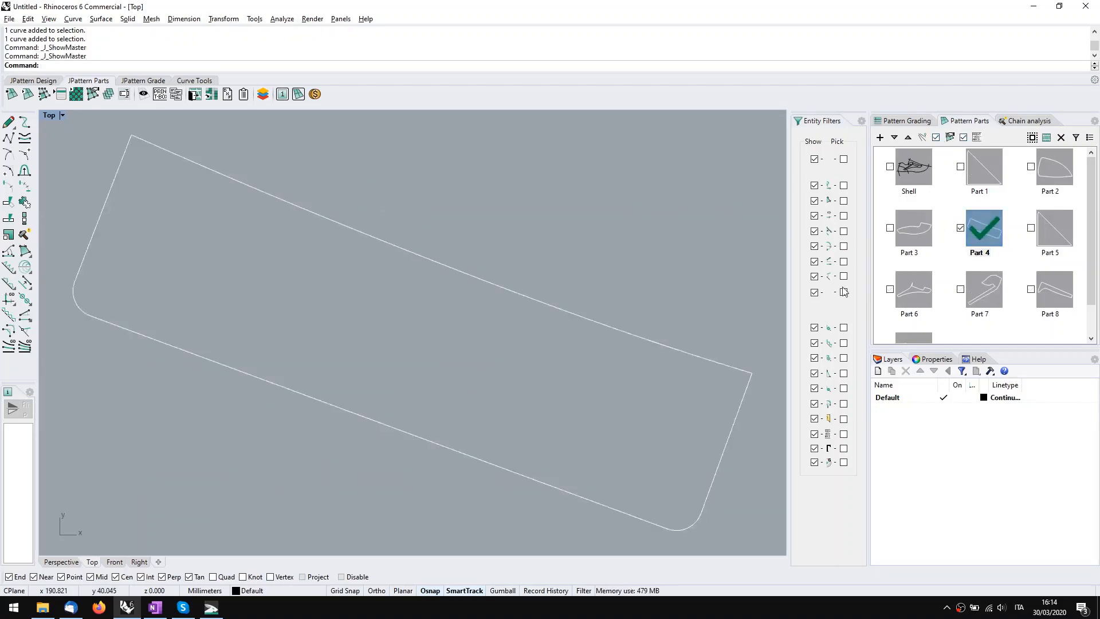
{"action": "scroll", "coordinate": [458, 341], "scroll_direction": "down", "scroll_amount": 5}
{"action": "left_click", "coordinate": [917, 229]}
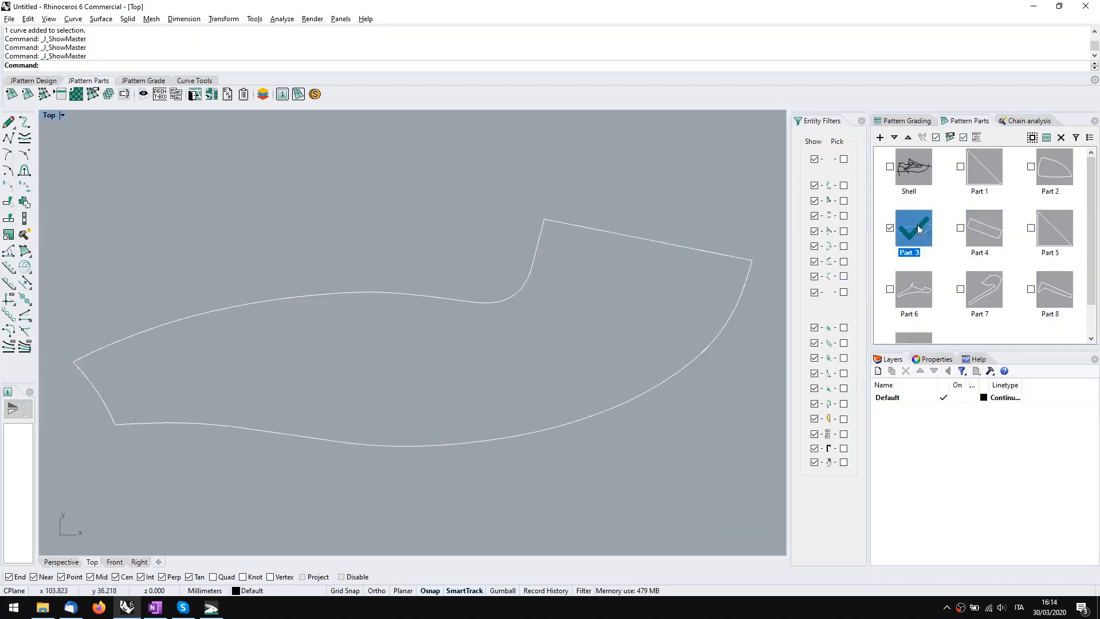
{"action": "left_click", "coordinate": [981, 168]}
{"action": "left_click", "coordinate": [917, 166]}
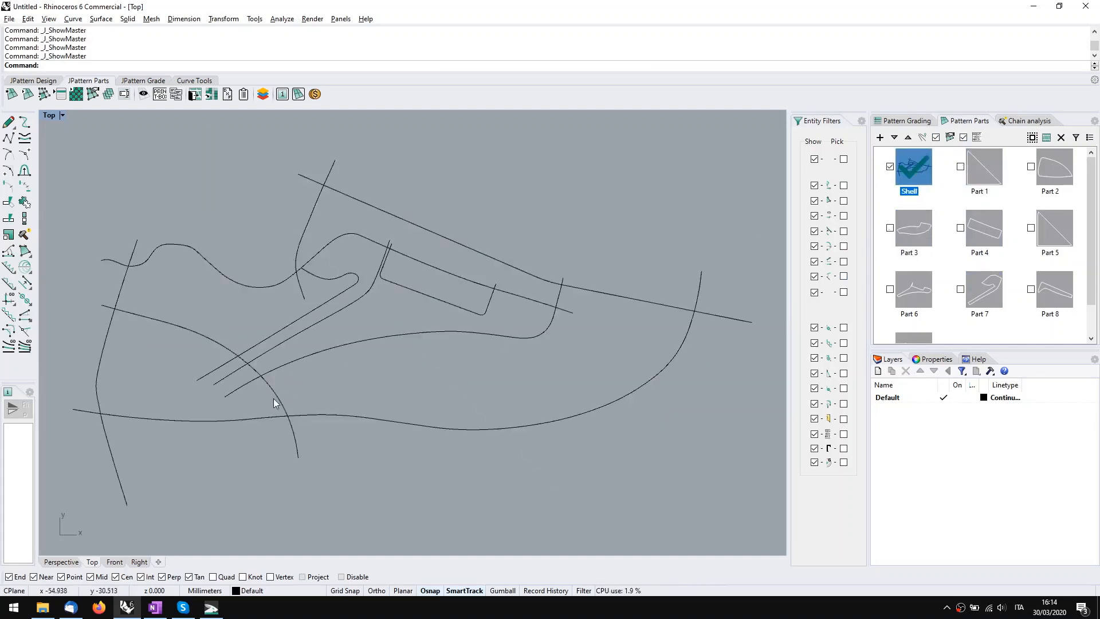
{"action": "left_click", "coordinate": [1057, 292]}
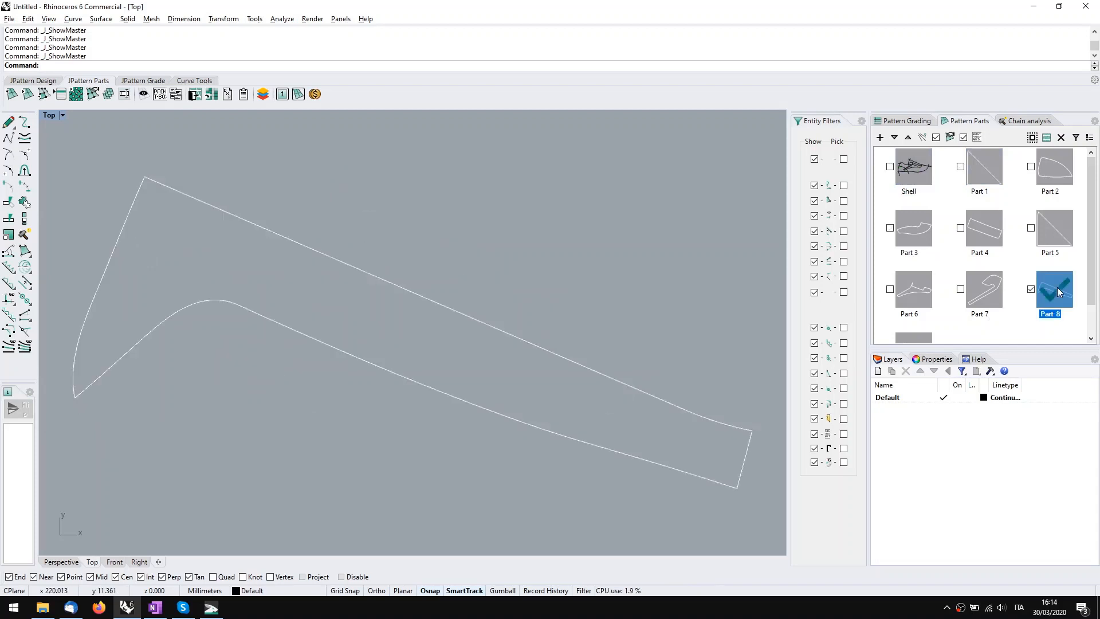
Step: Show all hidden objects so the shell curves and every part are displayed together
{"action": "middle_click", "coordinate": [541, 175]}
{"action": "left_click", "coordinate": [559, 181]}
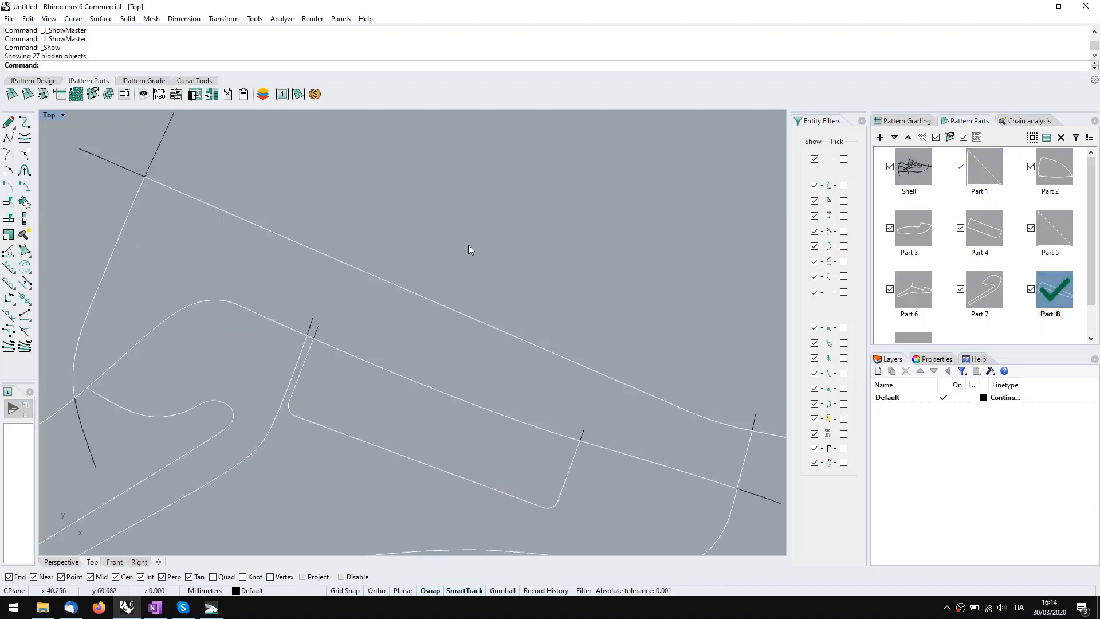
{"action": "scroll", "coordinate": [453, 280], "scroll_direction": "down", "scroll_amount": 5}
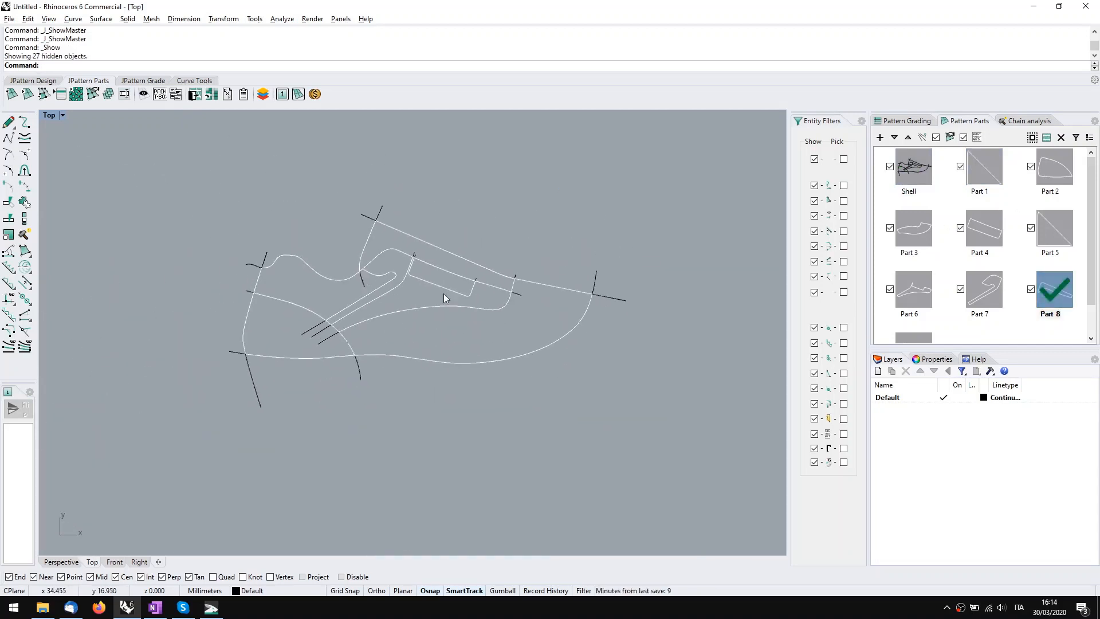
{"action": "scroll", "coordinate": [425, 302], "scroll_direction": "up", "scroll_amount": 3}
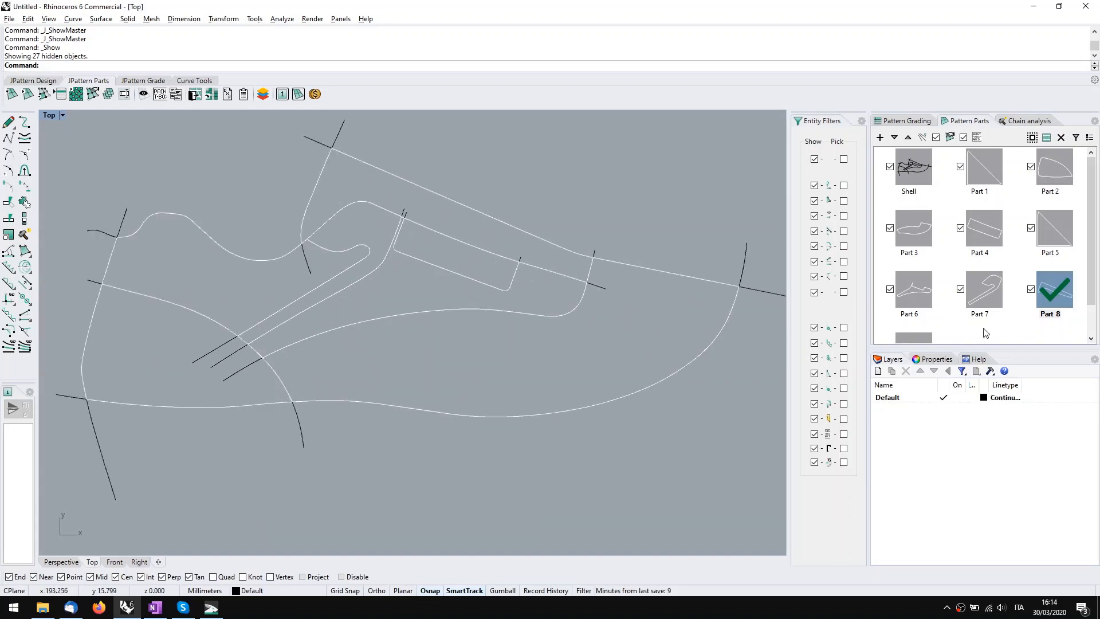
{"action": "scroll", "coordinate": [983, 327], "scroll_direction": "down", "scroll_amount": 1}
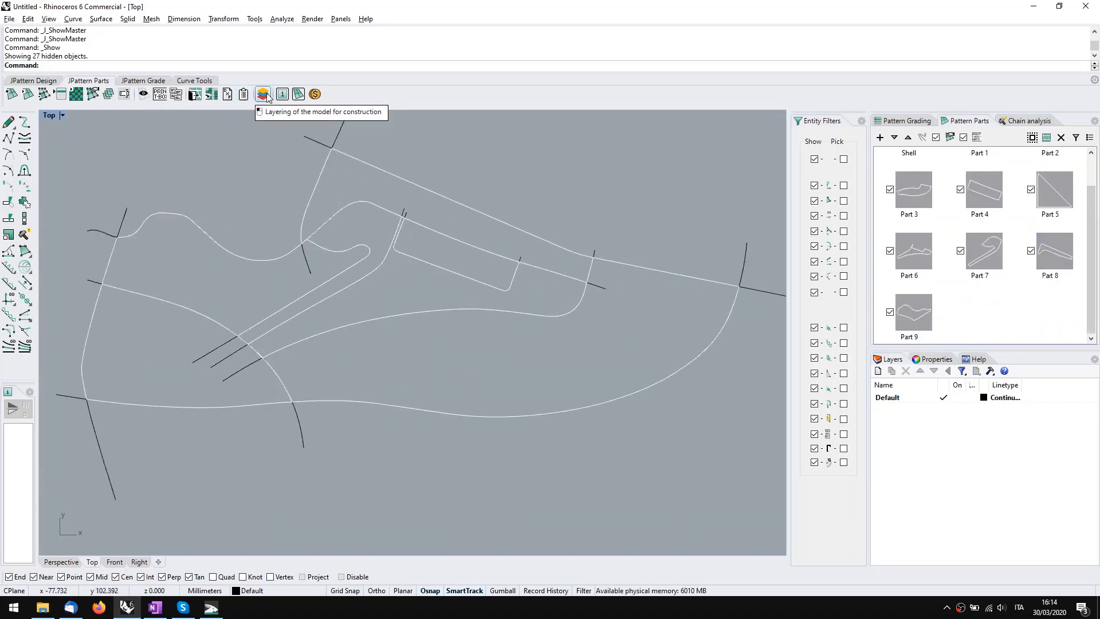
Step: Open the layering of the model for construction, maximize its window and look through the parts list
{"action": "left_click", "coordinate": [263, 94]}
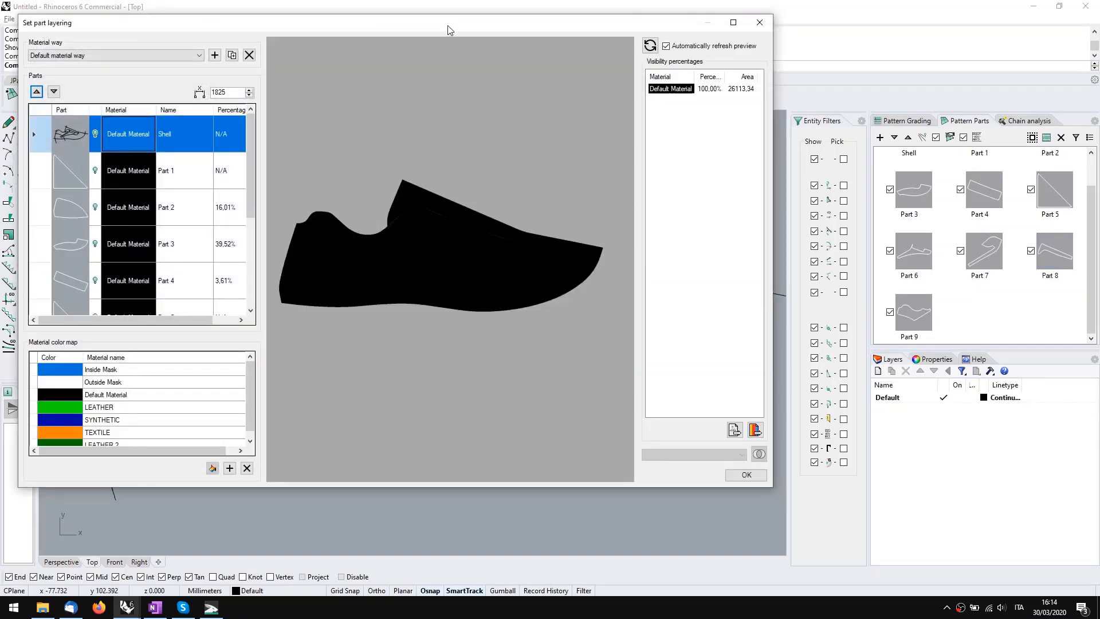
{"action": "left_click_drag", "start_coordinate": [450, 30], "coordinate": [504, 57]}
{"action": "left_click", "coordinate": [779, 51]}
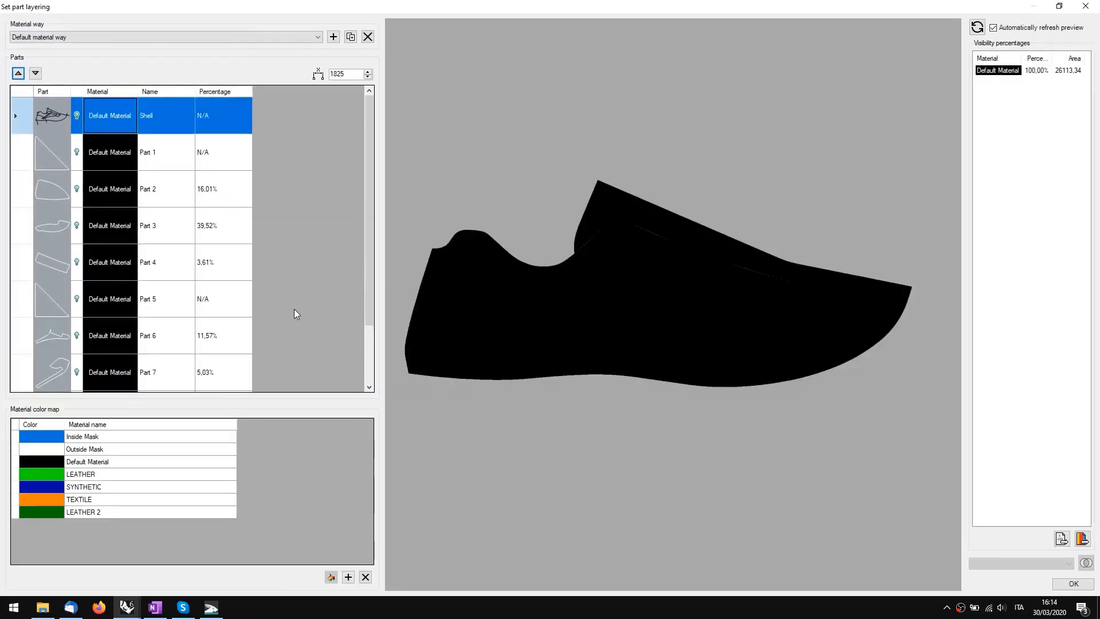
{"action": "scroll", "coordinate": [169, 212], "scroll_direction": "down", "scroll_amount": 1}
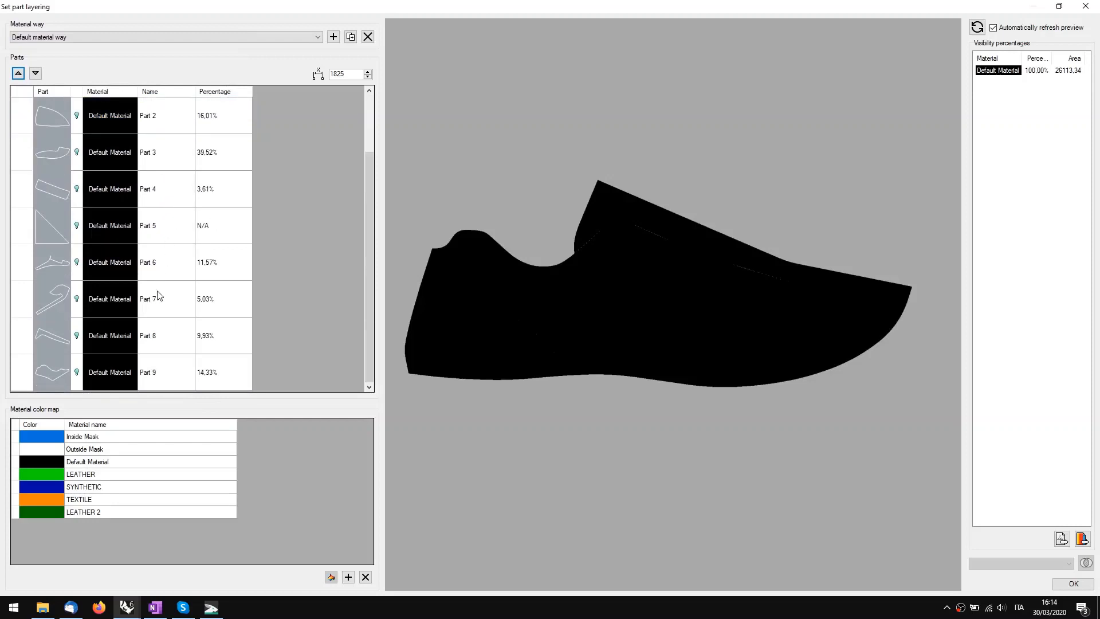
{"action": "scroll", "coordinate": [115, 191], "scroll_direction": "up", "scroll_amount": 1}
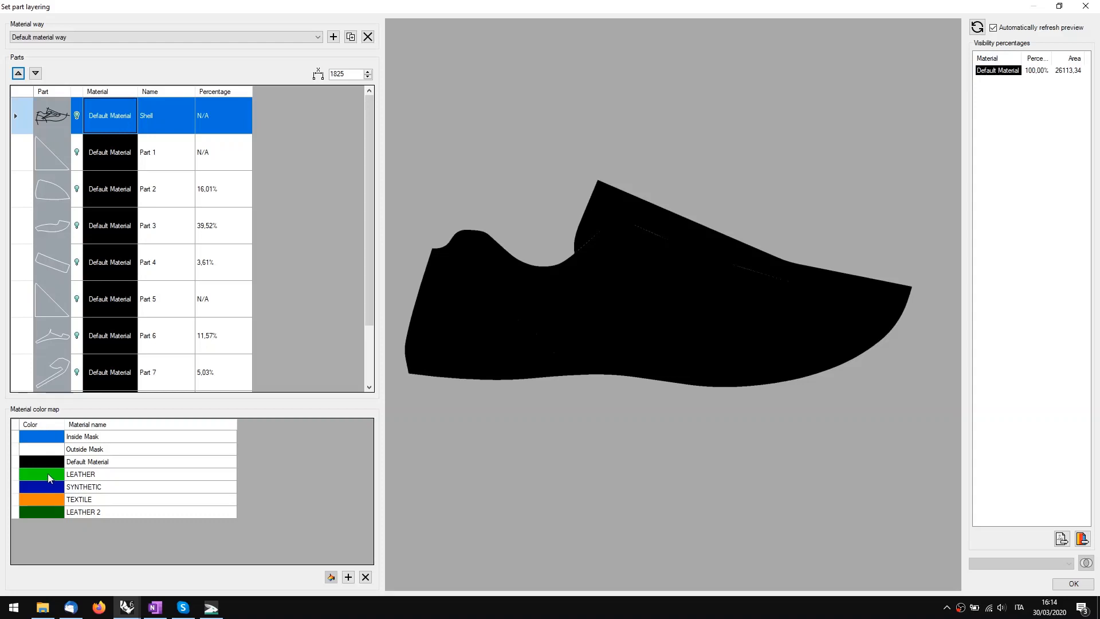
Step: Identify the individual pieces in the layering preview, including the collar quarter, the tongue and the front vamp
{"action": "left_click", "coordinate": [573, 350]}
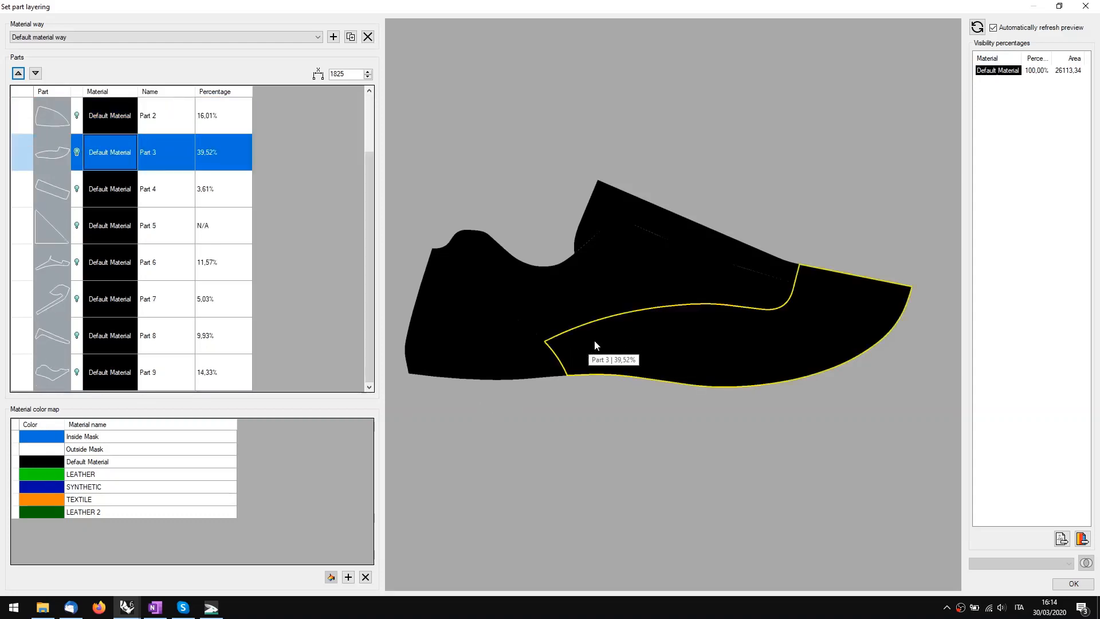
{"action": "left_click", "coordinate": [621, 297]}
{"action": "left_click", "coordinate": [600, 255]}
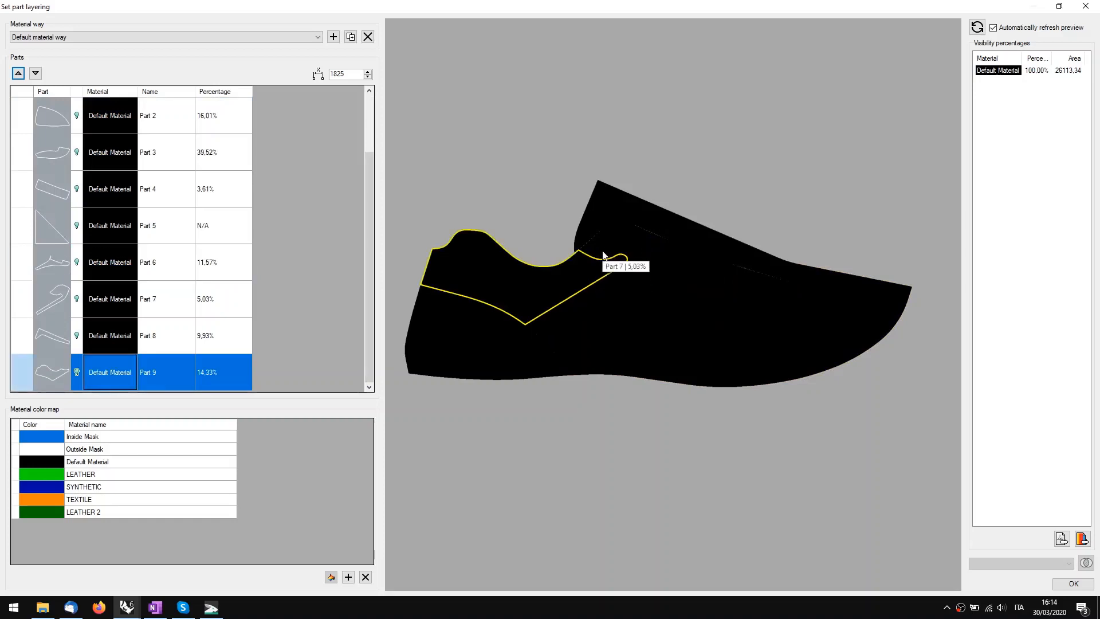
{"action": "left_click", "coordinate": [605, 252]}
{"action": "left_click", "coordinate": [605, 224]}
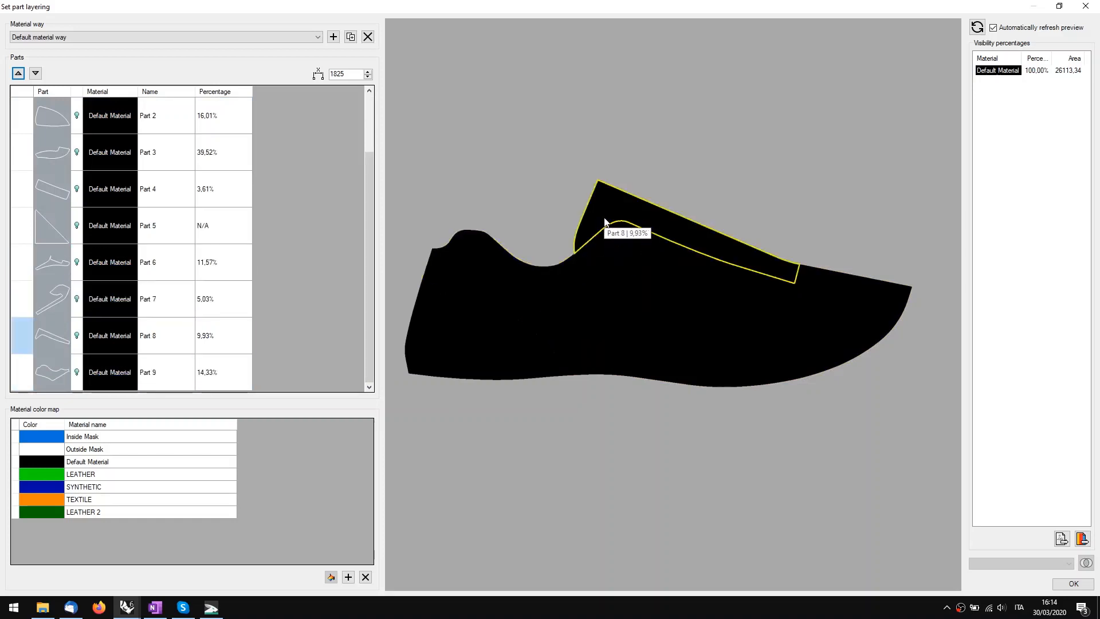
{"action": "left_click", "coordinate": [827, 288]}
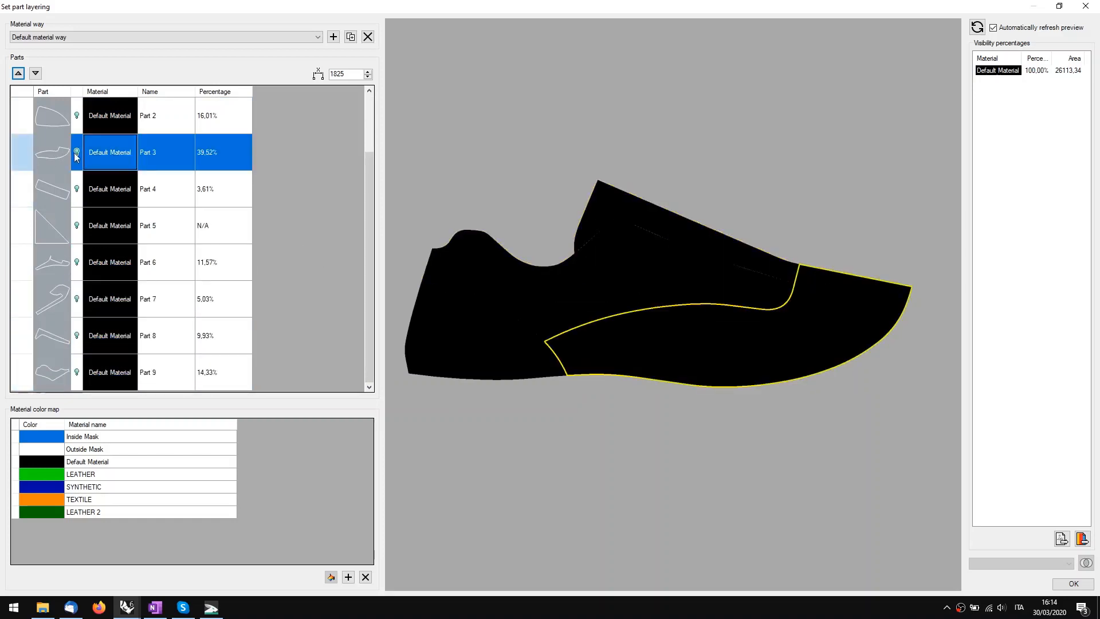
Step: Examine the heel, collar, tongue, vamp and side pieces in the layering preview to match each with its entry in the parts list
{"action": "left_click", "coordinate": [426, 335]}
{"action": "left_click", "coordinate": [461, 295]}
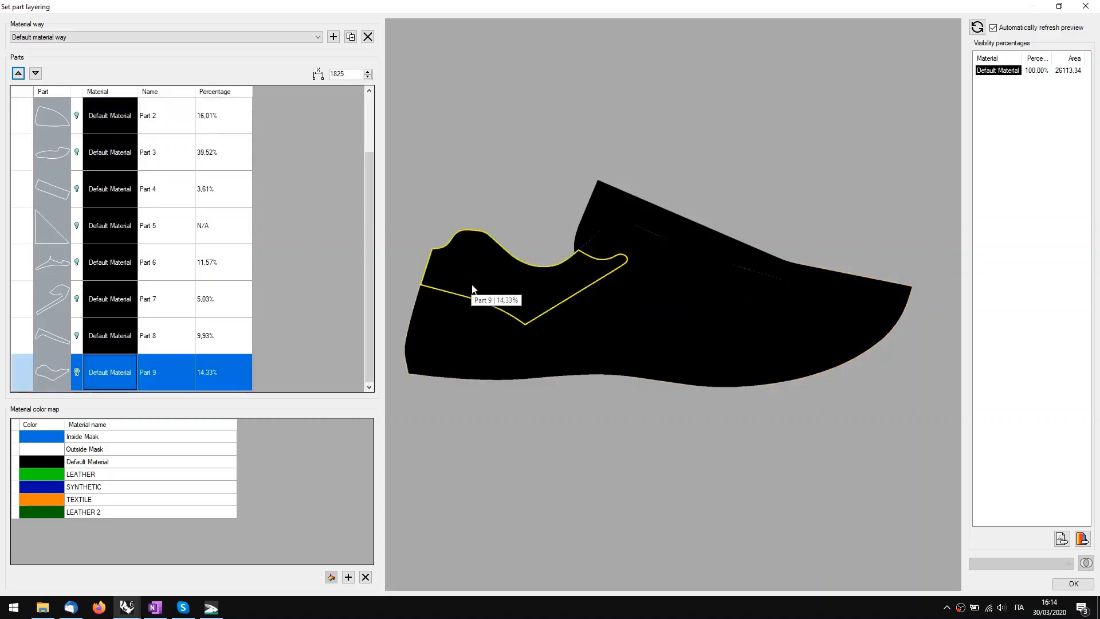
{"action": "left_click", "coordinate": [580, 301]}
{"action": "left_click", "coordinate": [612, 225]}
{"action": "left_click", "coordinate": [704, 274]}
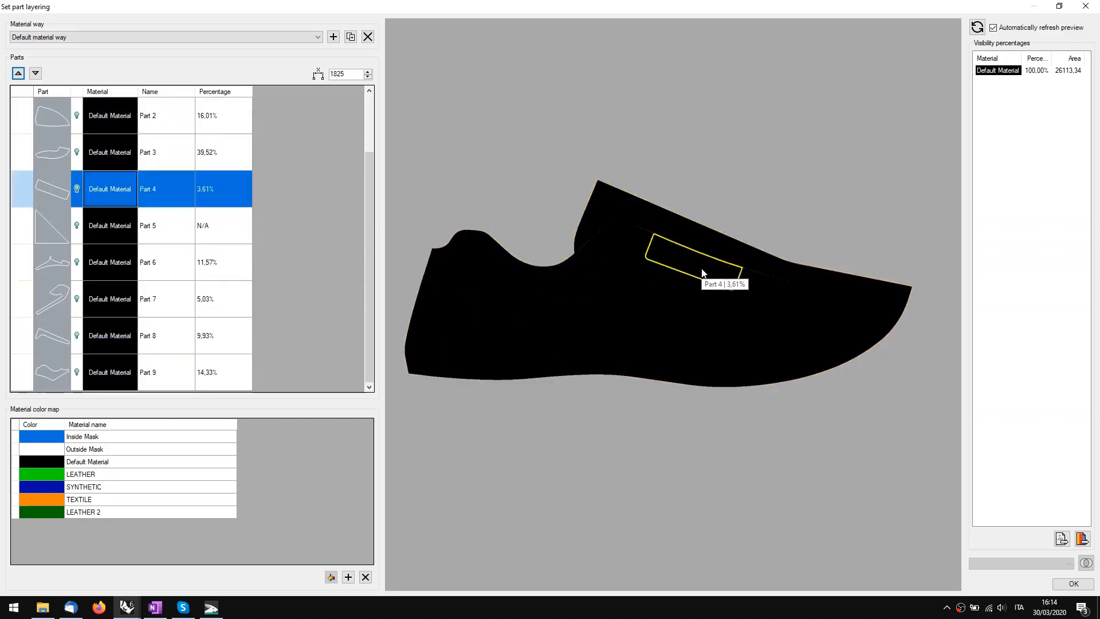
{"action": "left_click", "coordinate": [708, 315]}
{"action": "left_click", "coordinate": [683, 224]}
{"action": "left_click", "coordinate": [646, 241]}
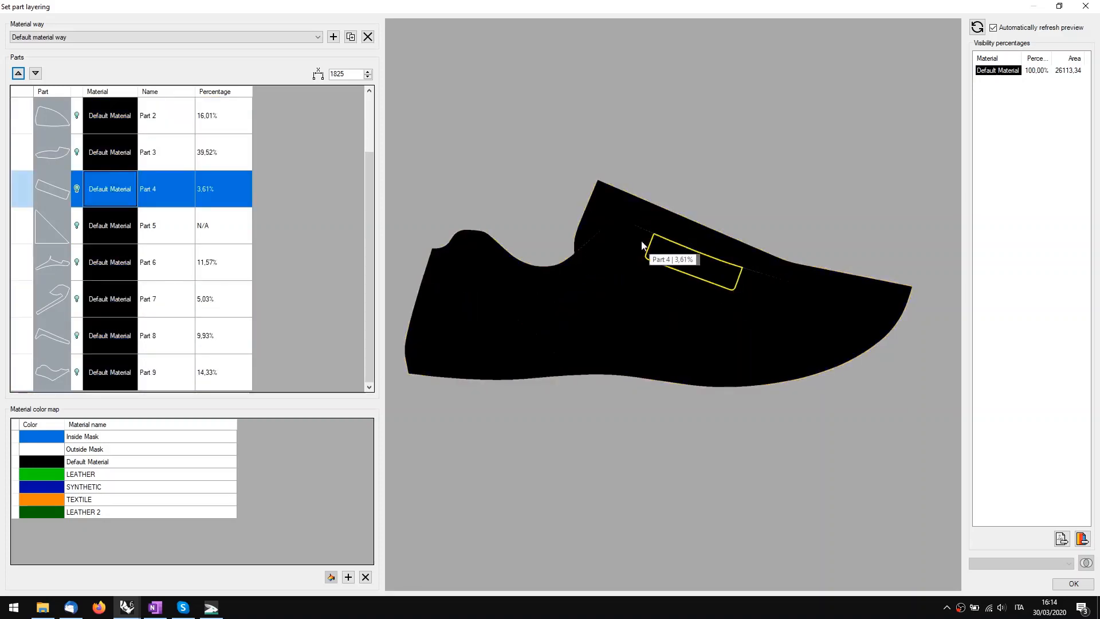
{"action": "left_click", "coordinate": [604, 245]}
{"action": "left_click", "coordinate": [664, 316]}
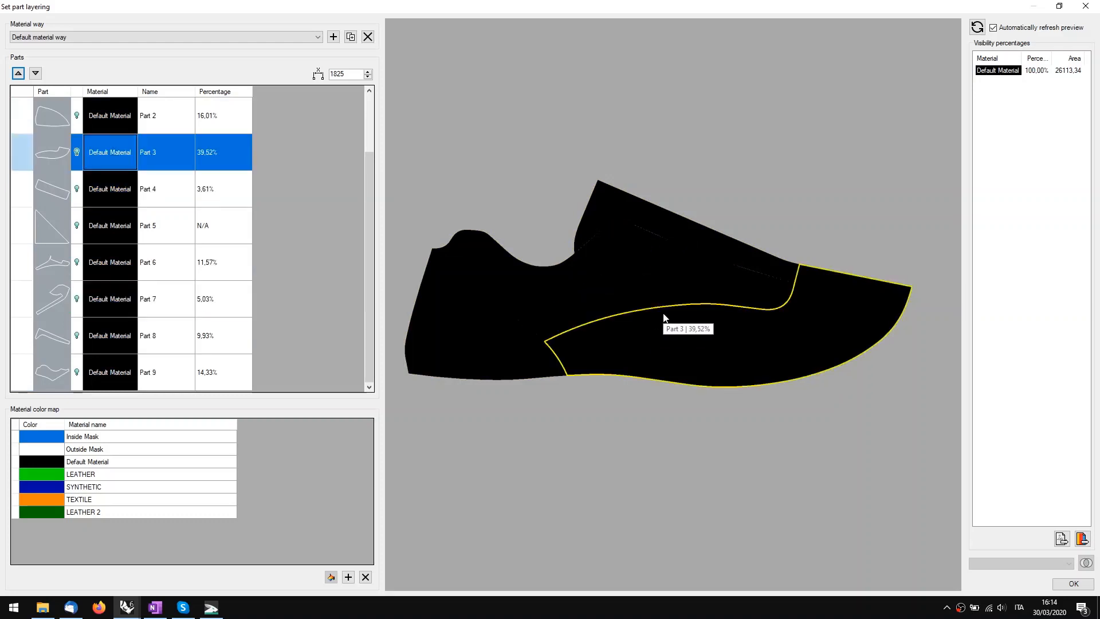
{"action": "left_click", "coordinate": [668, 287]}
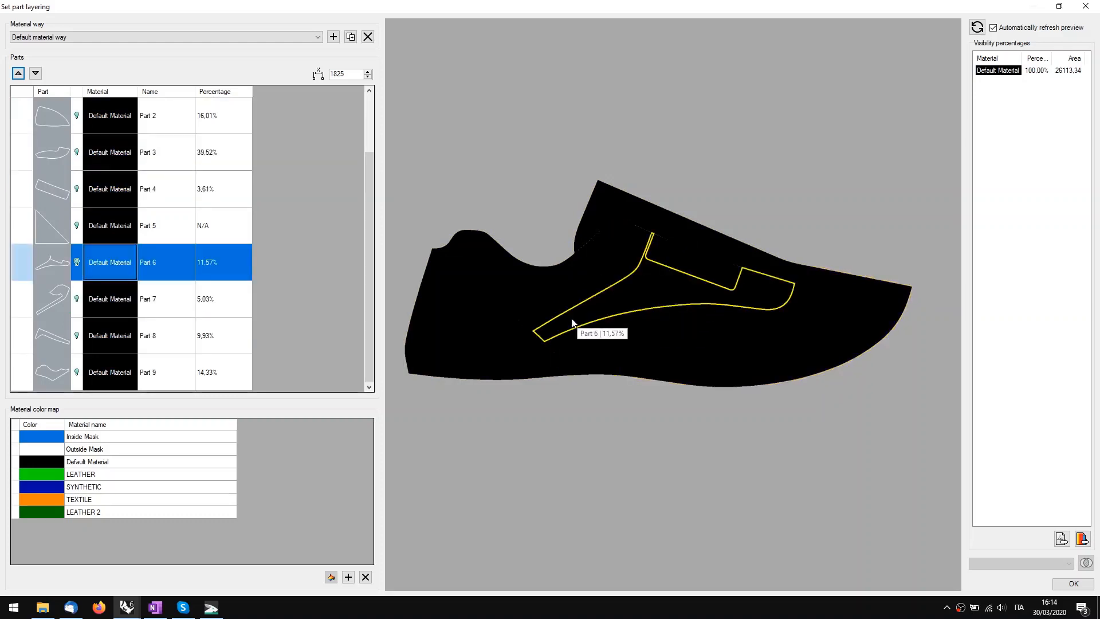
{"action": "left_click", "coordinate": [428, 355]}
{"action": "left_click", "coordinate": [465, 268]}
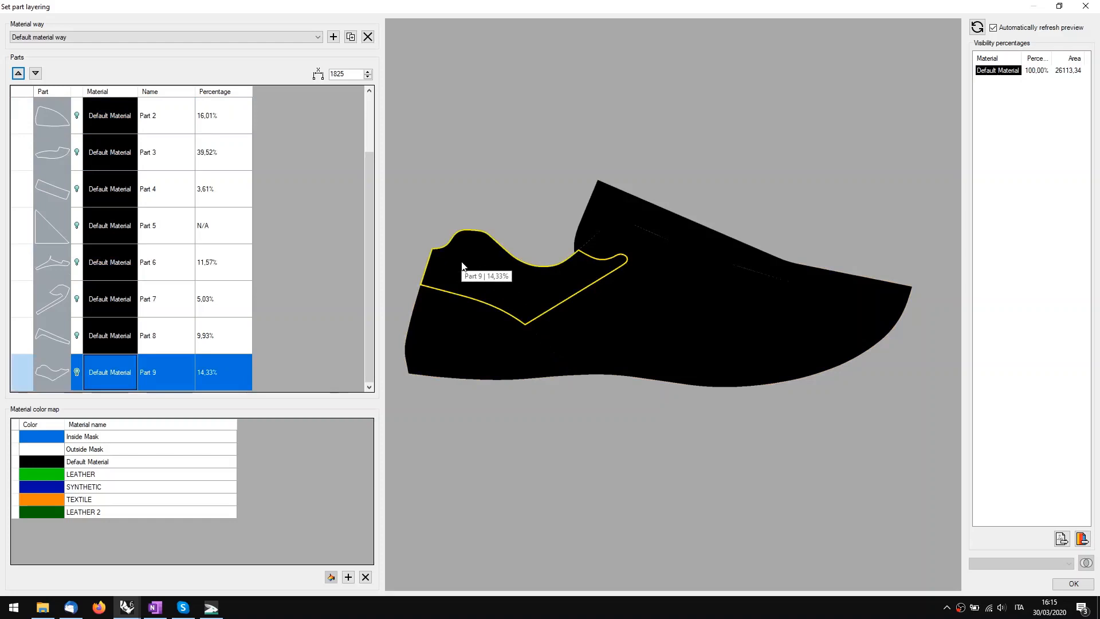
{"action": "left_click", "coordinate": [598, 328]}
{"action": "left_click", "coordinate": [513, 446]}
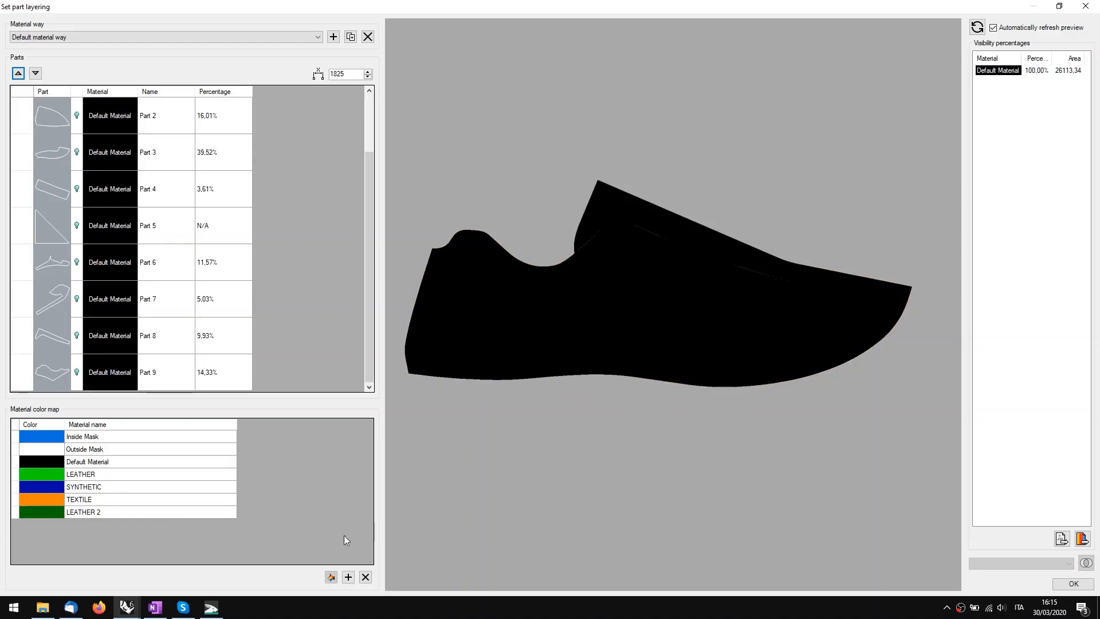
Step: Set the LEATHER material's color to light green in the material color map
{"action": "double_click", "coordinate": [36, 473]}
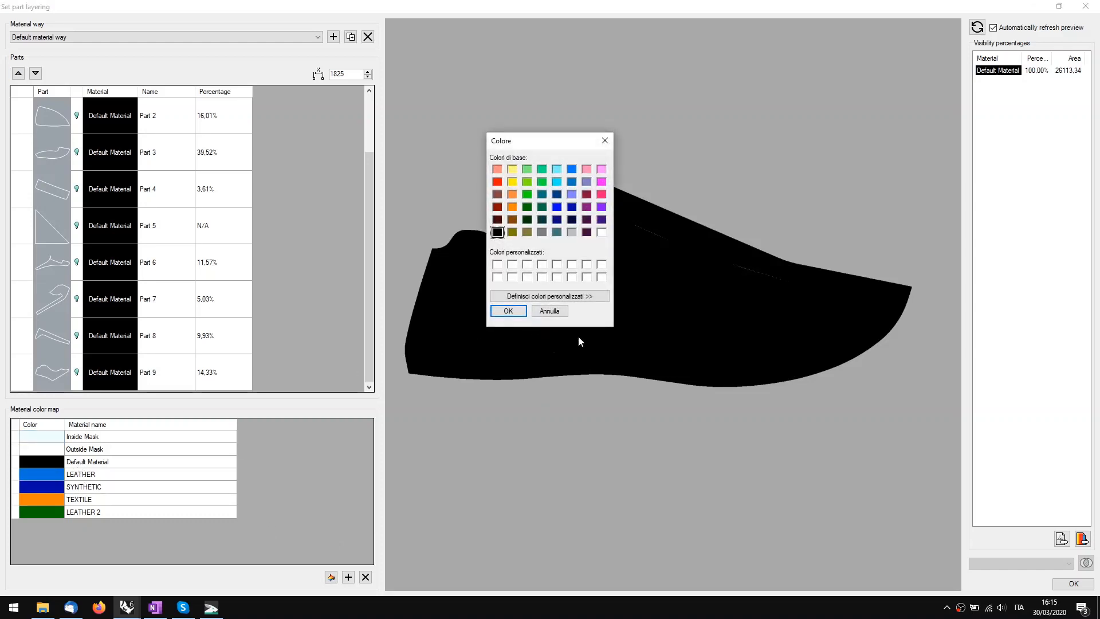
{"action": "left_click", "coordinate": [508, 311]}
{"action": "double_click", "coordinate": [49, 476]}
{"action": "left_click", "coordinate": [526, 181]}
{"action": "left_click", "coordinate": [508, 310]}
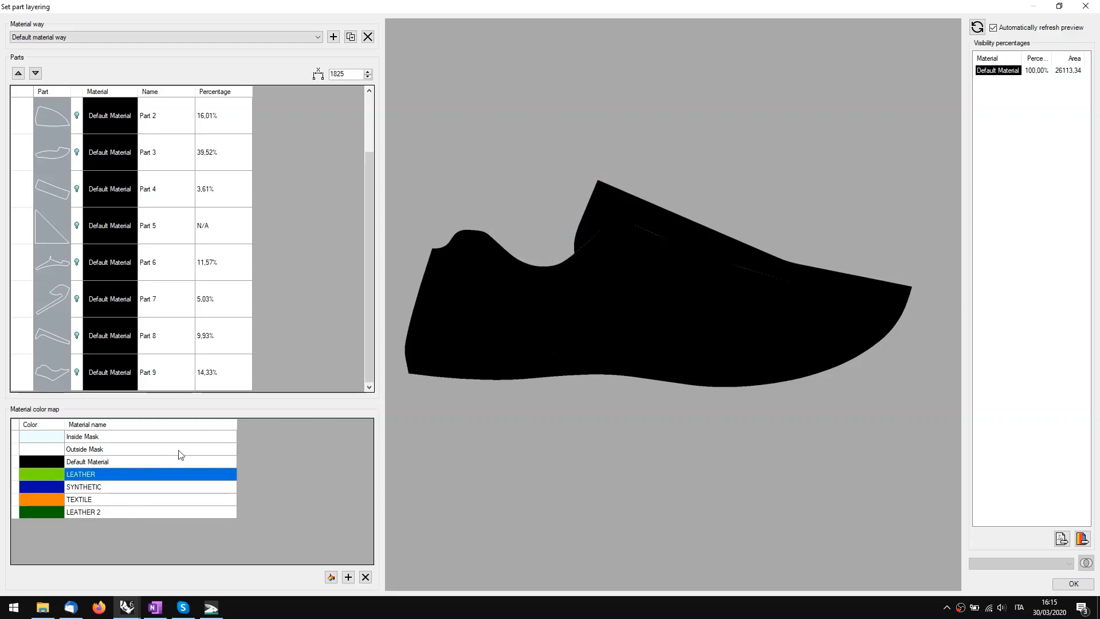
Step: Assign LEATHER to the front vamp (Part 3) and the collar quarter (Part 9) directly in the preview
{"action": "left_click", "coordinate": [331, 578]}
{"action": "left_click", "coordinate": [731, 368]}
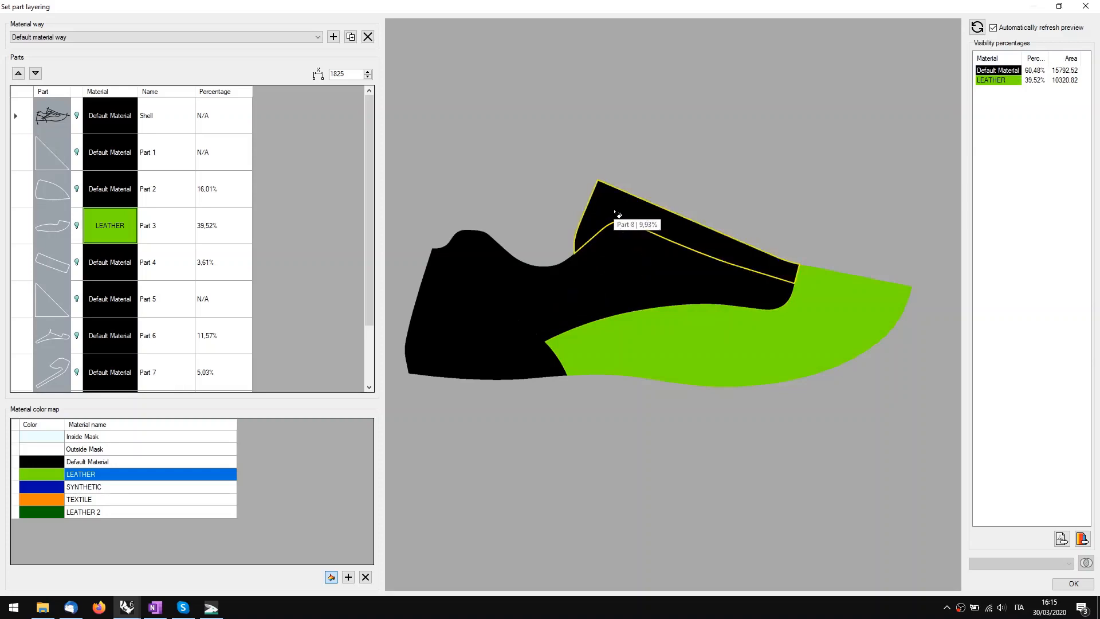
{"action": "left_click", "coordinate": [473, 267]}
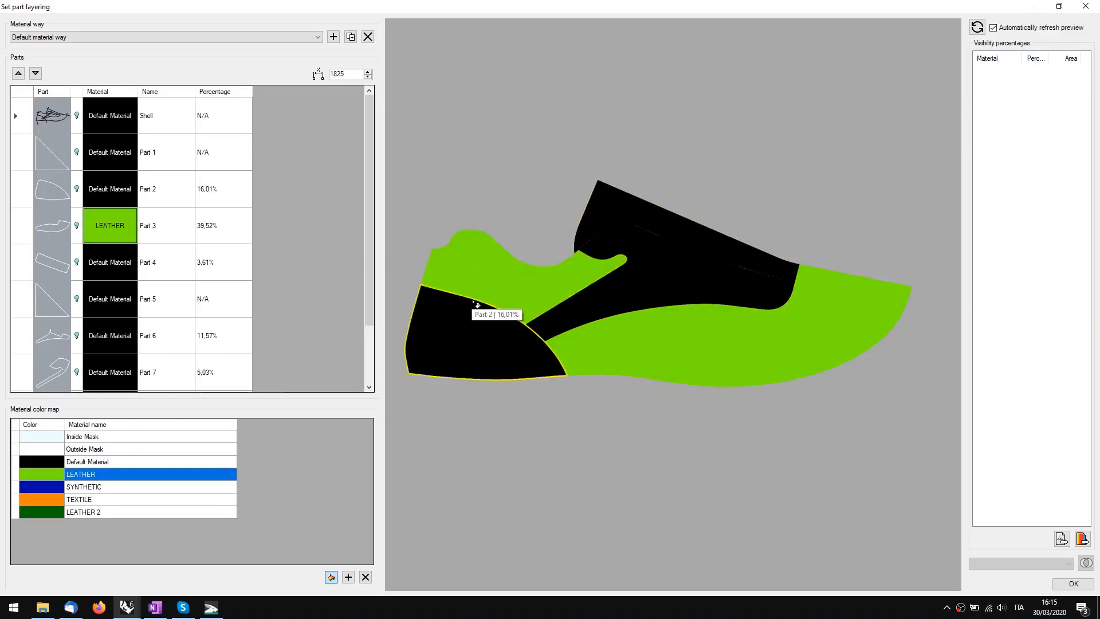
Step: Assign SYNTHETIC to the tongue (Part 8) and the heel piece (Part 2) in the preview
{"action": "left_click", "coordinate": [92, 488]}
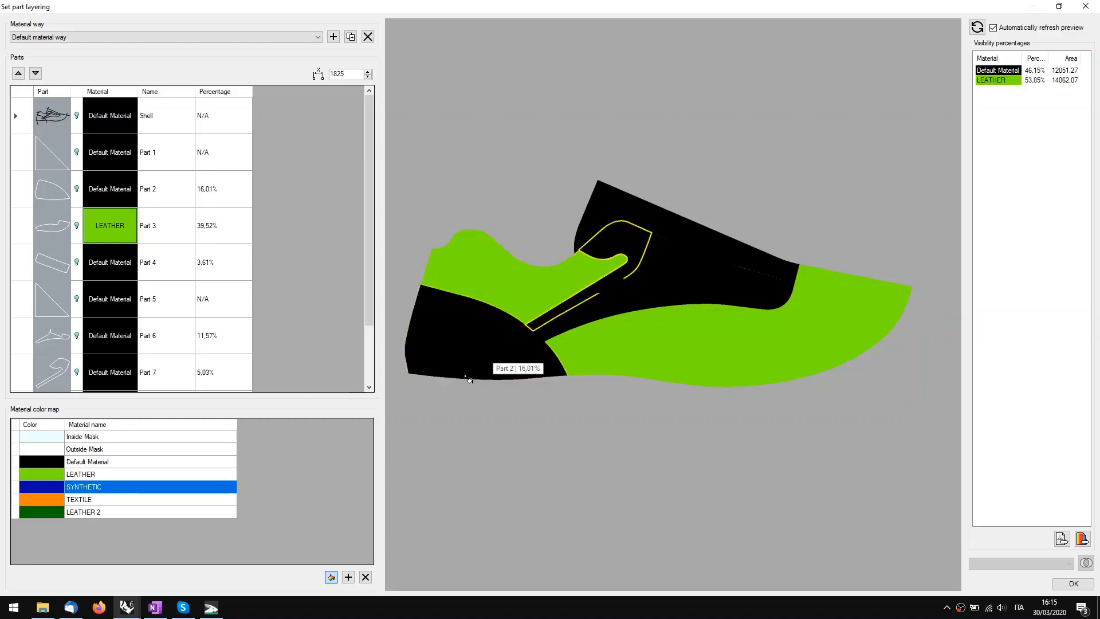
{"action": "left_click", "coordinate": [709, 243]}
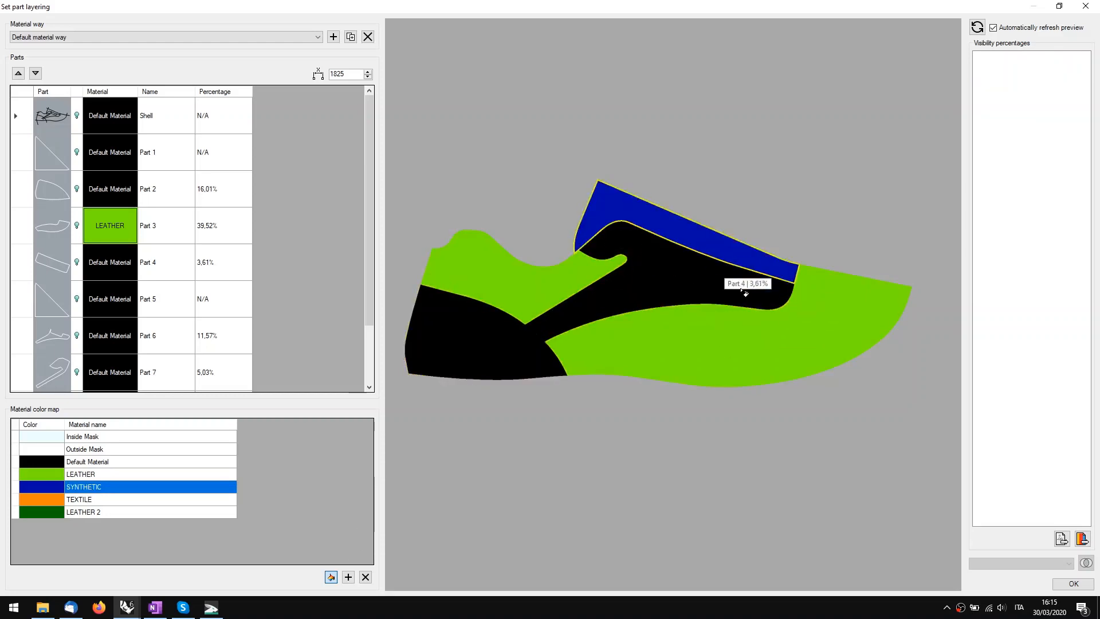
{"action": "left_click", "coordinate": [454, 362]}
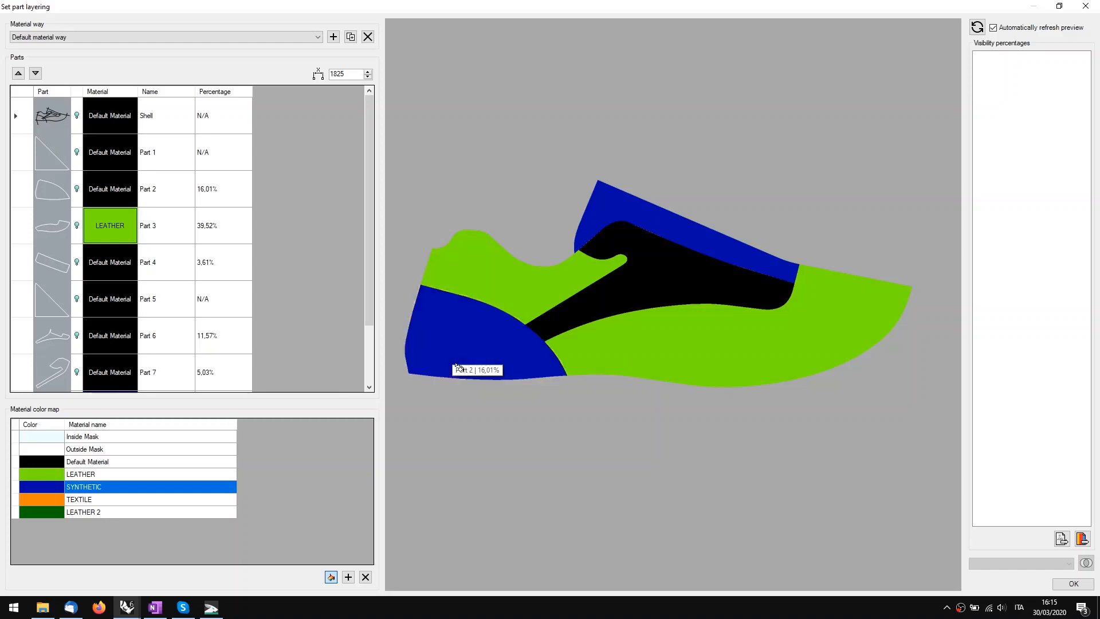
Step: Assign TEXTILE to Part 7 and Part 4, and LEATHER 2 to the side piece Part 6
{"action": "left_click", "coordinate": [104, 500]}
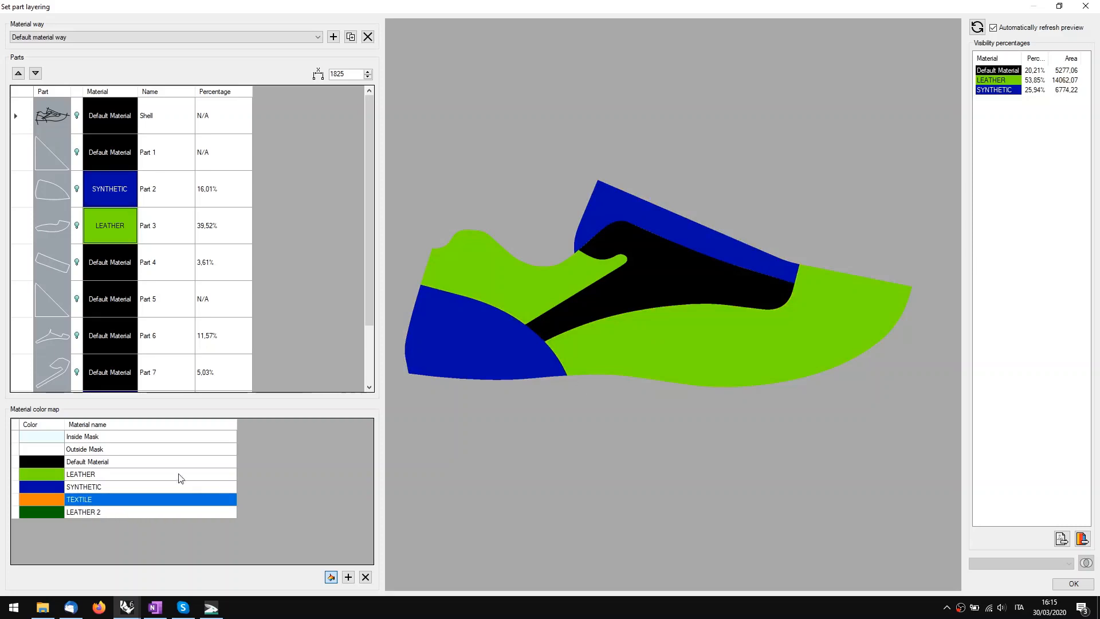
{"action": "left_click", "coordinate": [620, 273]}
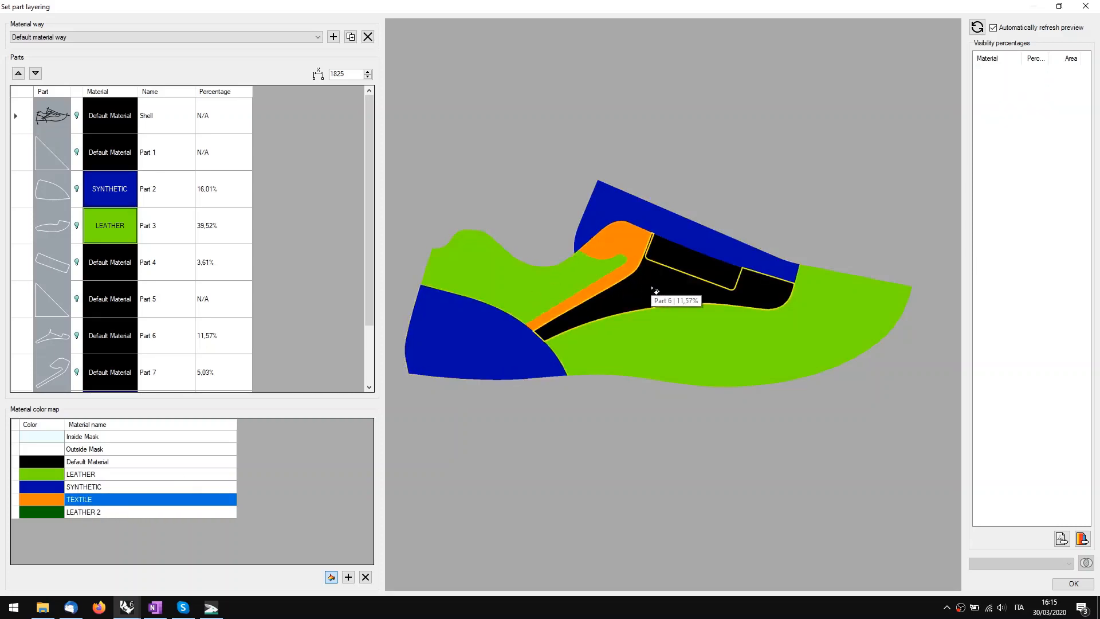
{"action": "left_click", "coordinate": [700, 263]}
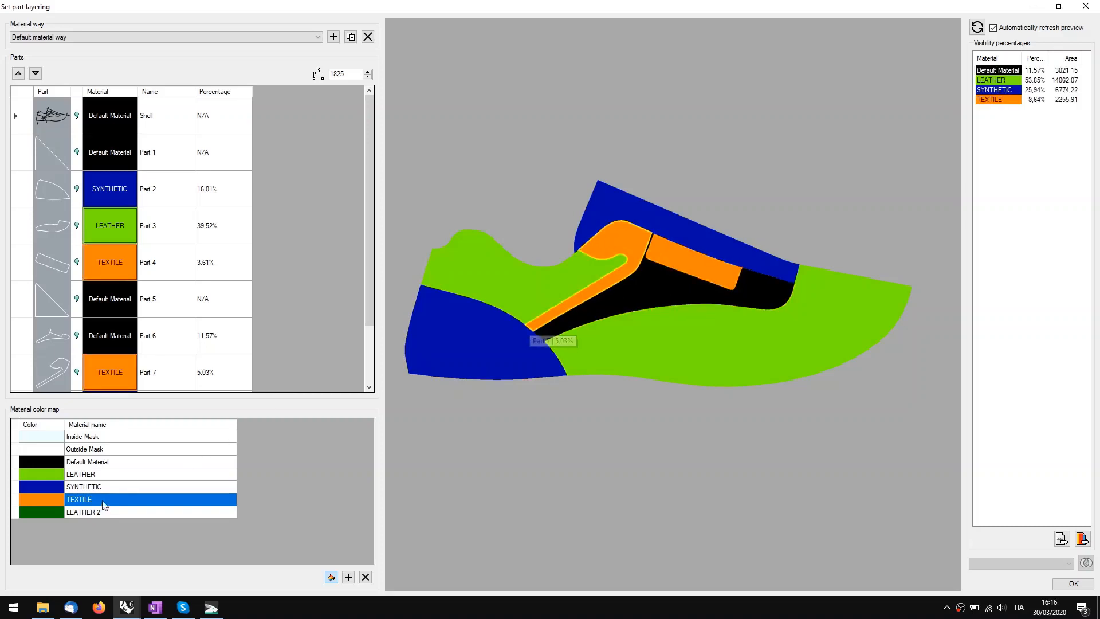
{"action": "left_click", "coordinate": [87, 510]}
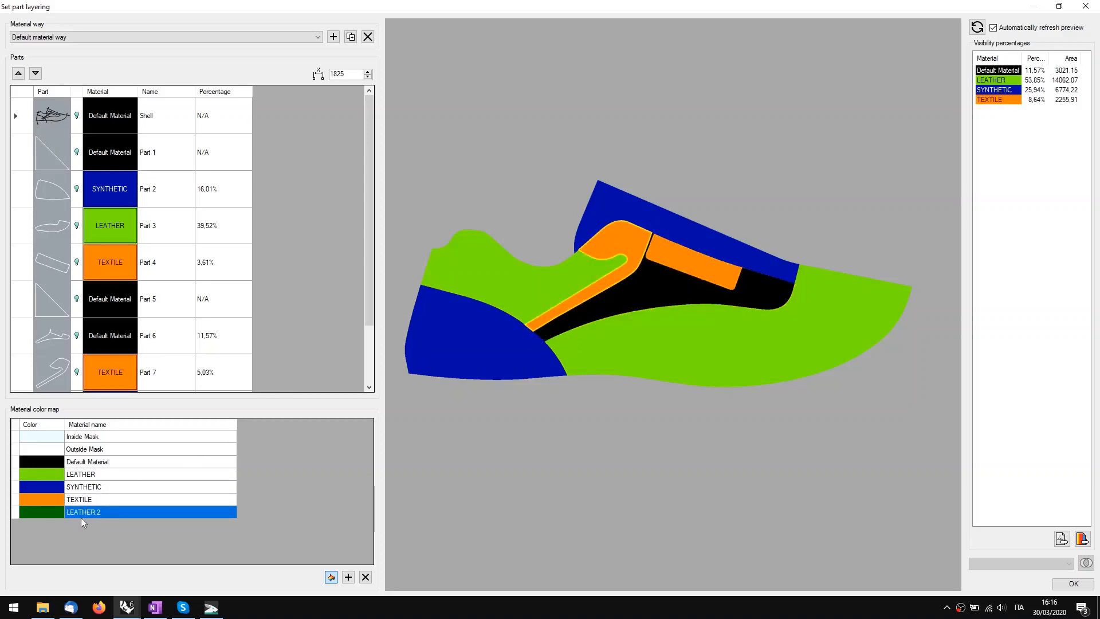
{"action": "left_click", "coordinate": [635, 298]}
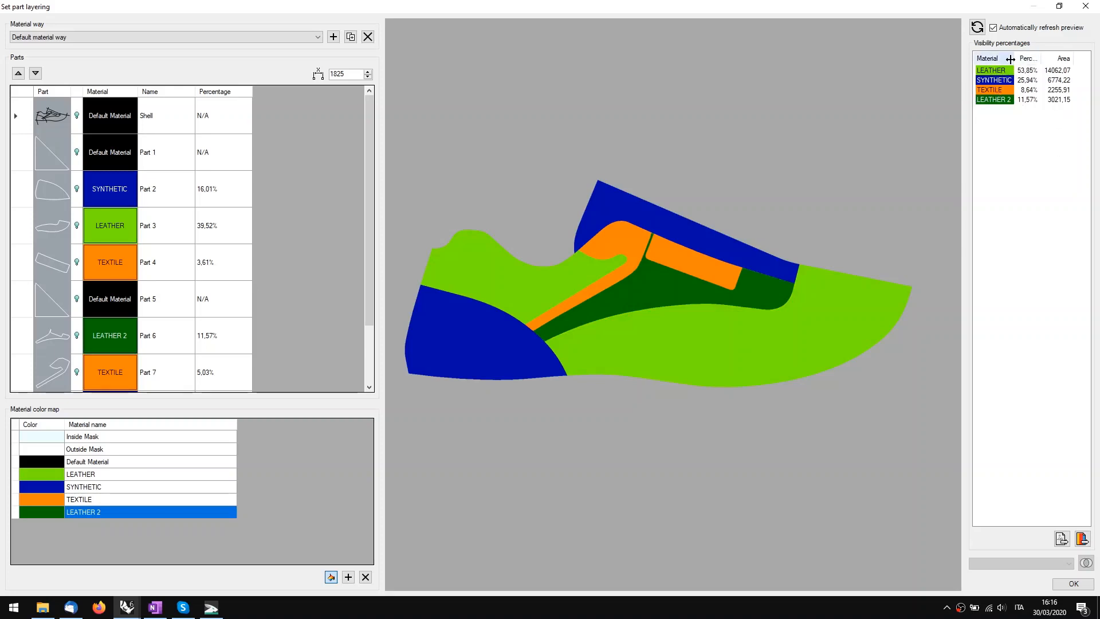
Step: Compare the material visibility figures sorted by area, percentage and material name, ending with percentage in descending order
{"action": "left_click", "coordinate": [1062, 59]}
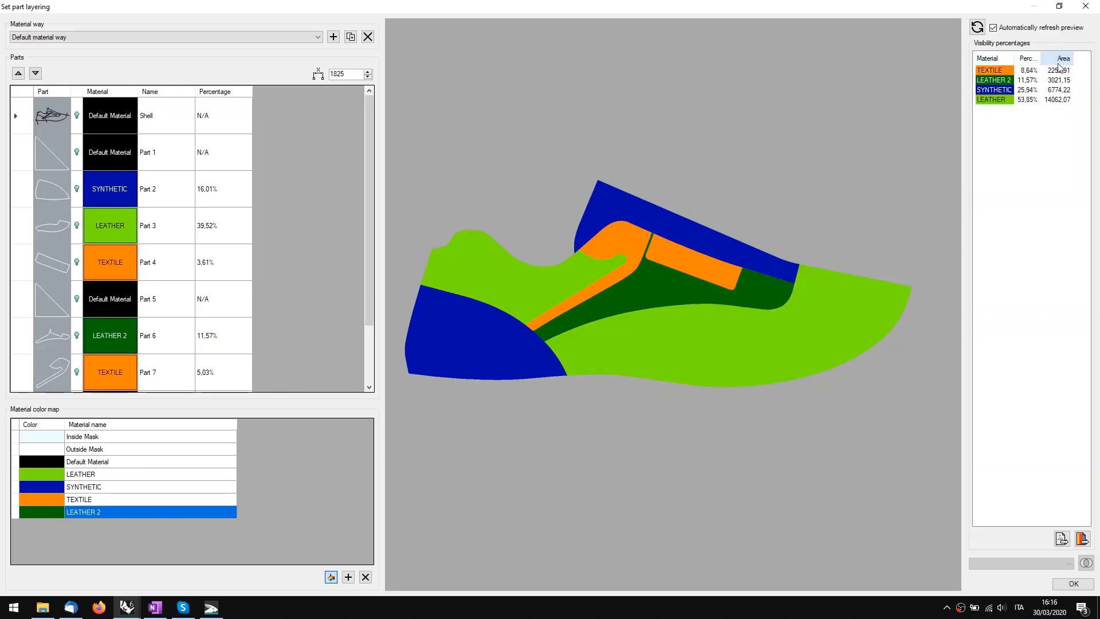
{"action": "left_click", "coordinate": [1062, 60]}
{"action": "left_click", "coordinate": [1061, 60]}
{"action": "left_click", "coordinate": [1059, 60]}
{"action": "left_click", "coordinate": [1059, 60]}
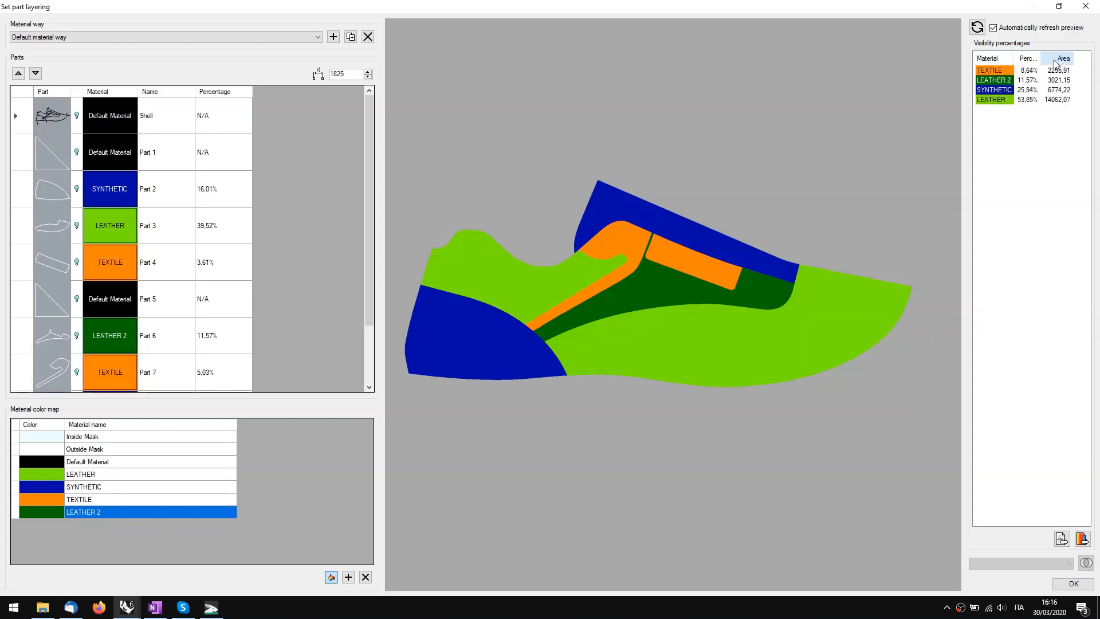
{"action": "left_click", "coordinate": [1024, 60]}
{"action": "left_click", "coordinate": [1024, 60]}
{"action": "left_click", "coordinate": [1023, 59]}
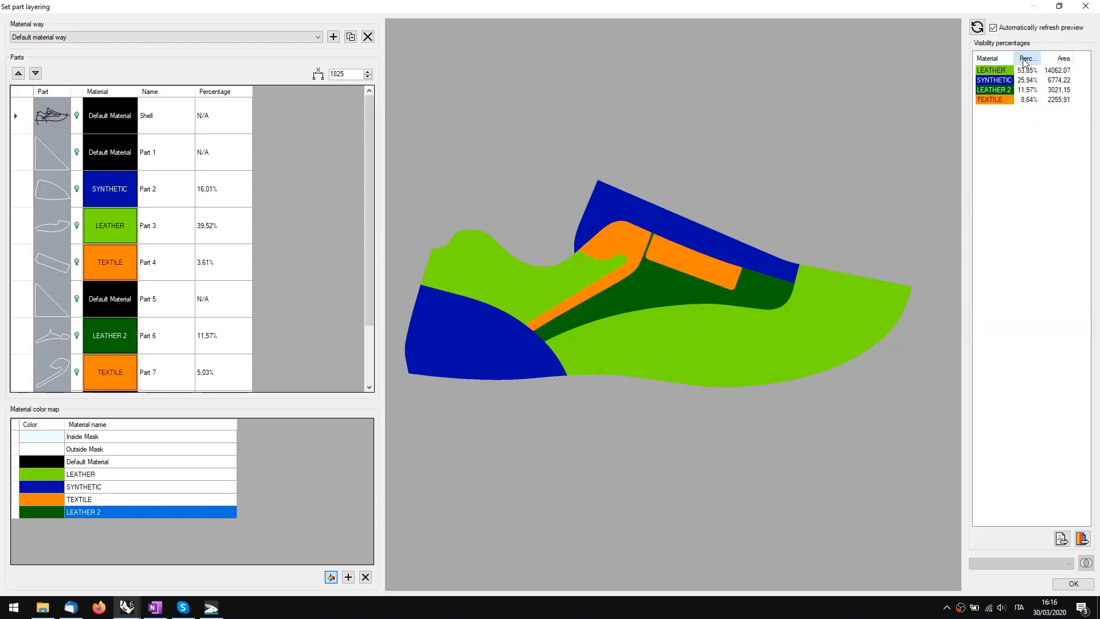
{"action": "left_click", "coordinate": [1024, 59]}
{"action": "left_click", "coordinate": [1024, 60]}
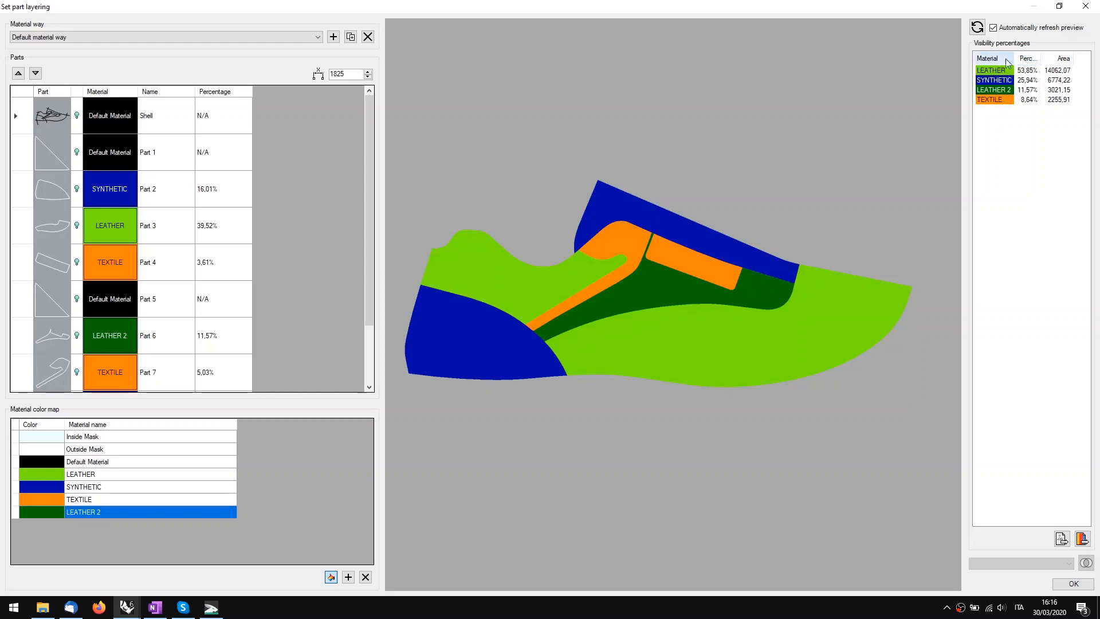
{"action": "left_click", "coordinate": [999, 59]}
{"action": "left_click", "coordinate": [1000, 60]}
{"action": "left_click", "coordinate": [1000, 60]}
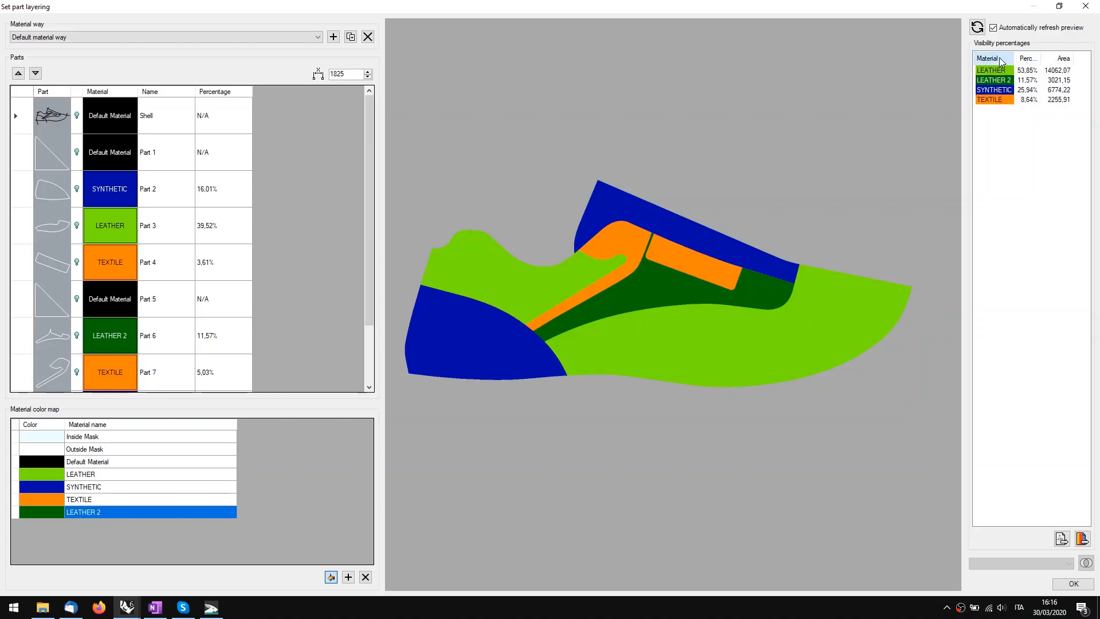
{"action": "left_click", "coordinate": [1025, 59]}
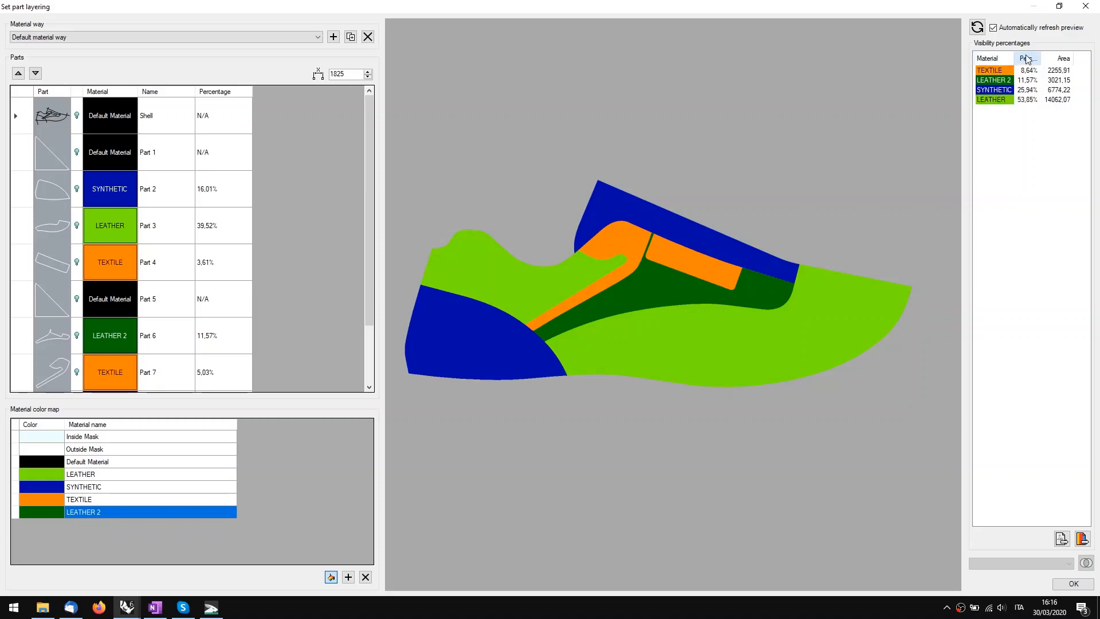
{"action": "left_click", "coordinate": [1026, 59]}
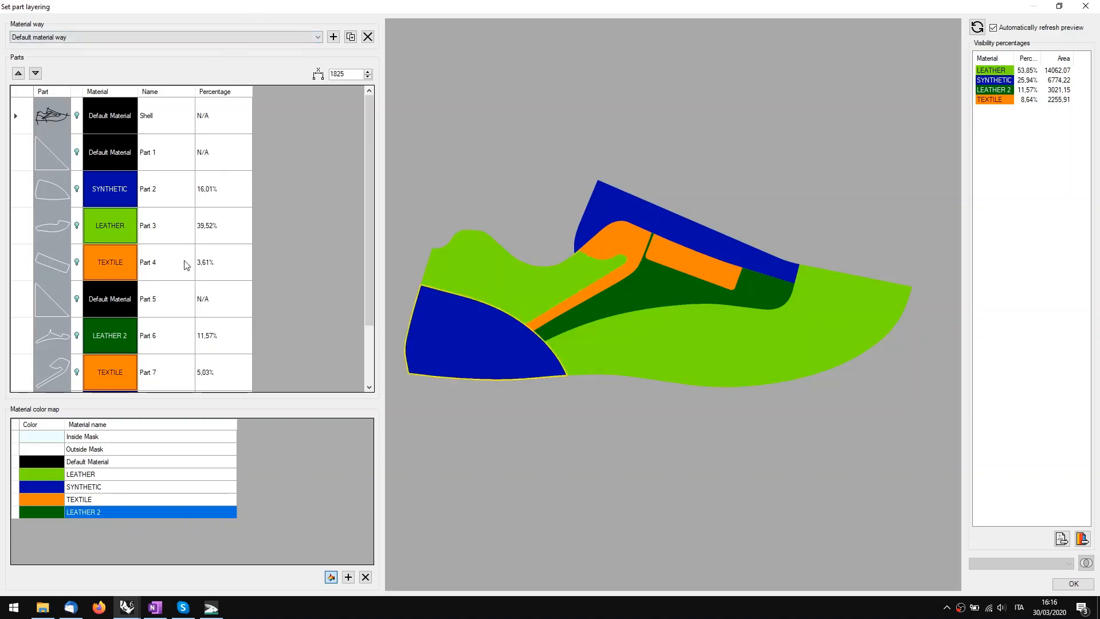
Step: Set the material of the triangular Part 1 and Part 5 to LEATHER from the parts list
{"action": "double_click", "coordinate": [106, 154]}
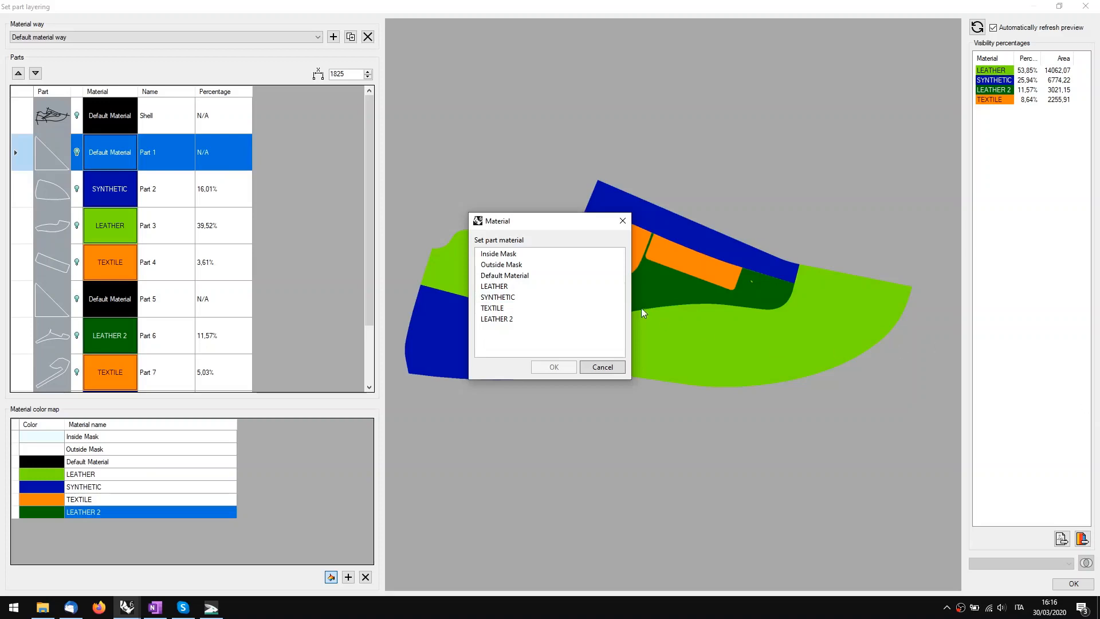
{"action": "left_click", "coordinate": [515, 287]}
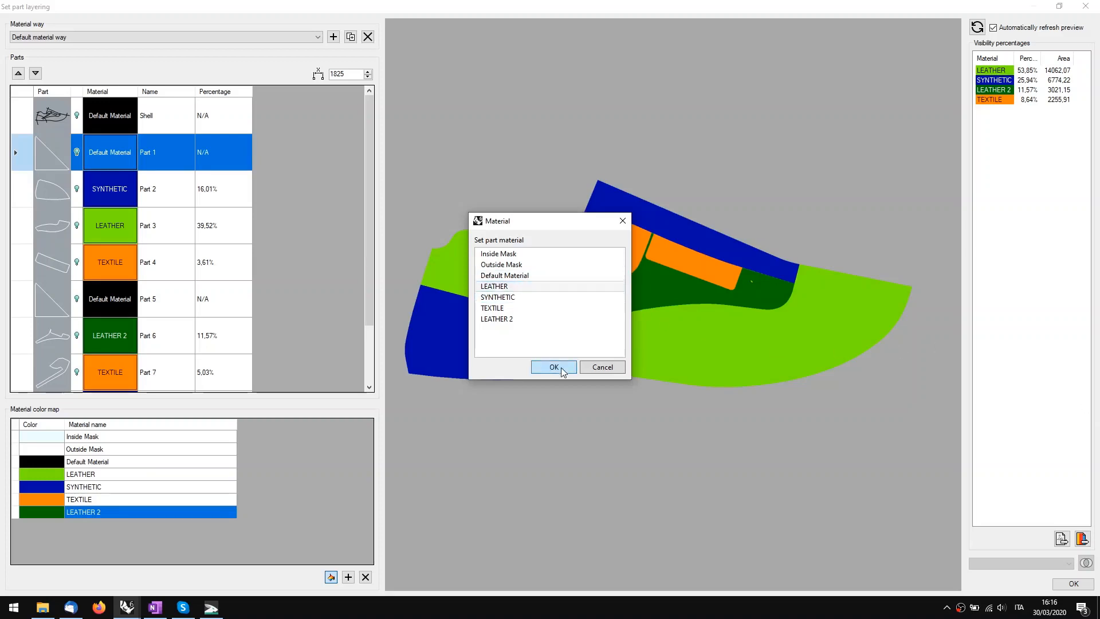
{"action": "left_click", "coordinate": [557, 367]}
{"action": "double_click", "coordinate": [120, 311]}
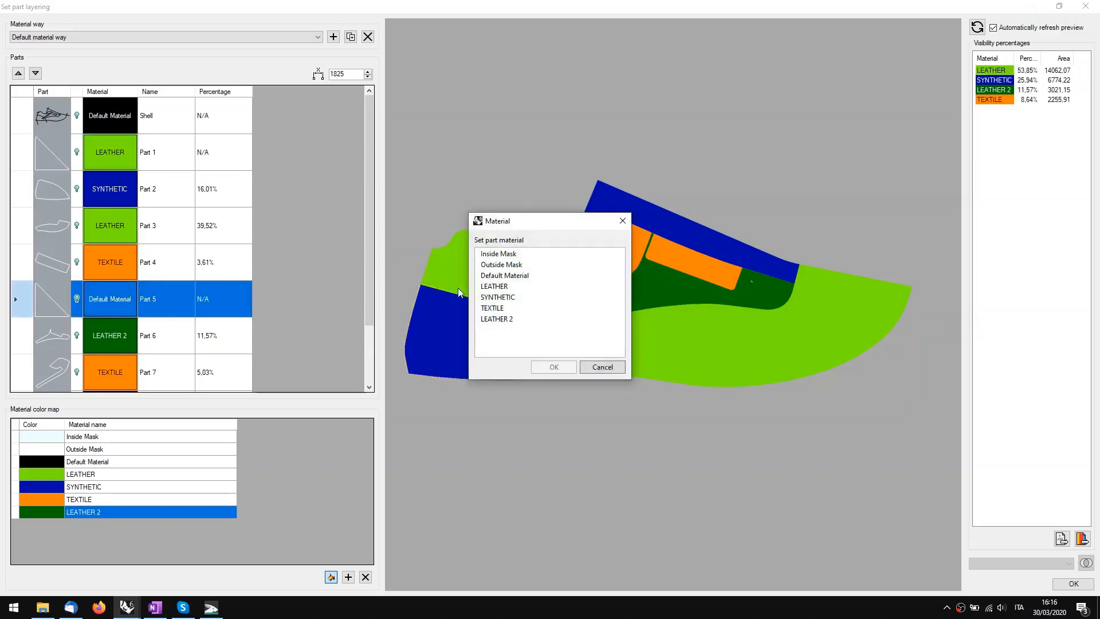
{"action": "left_click", "coordinate": [496, 285]}
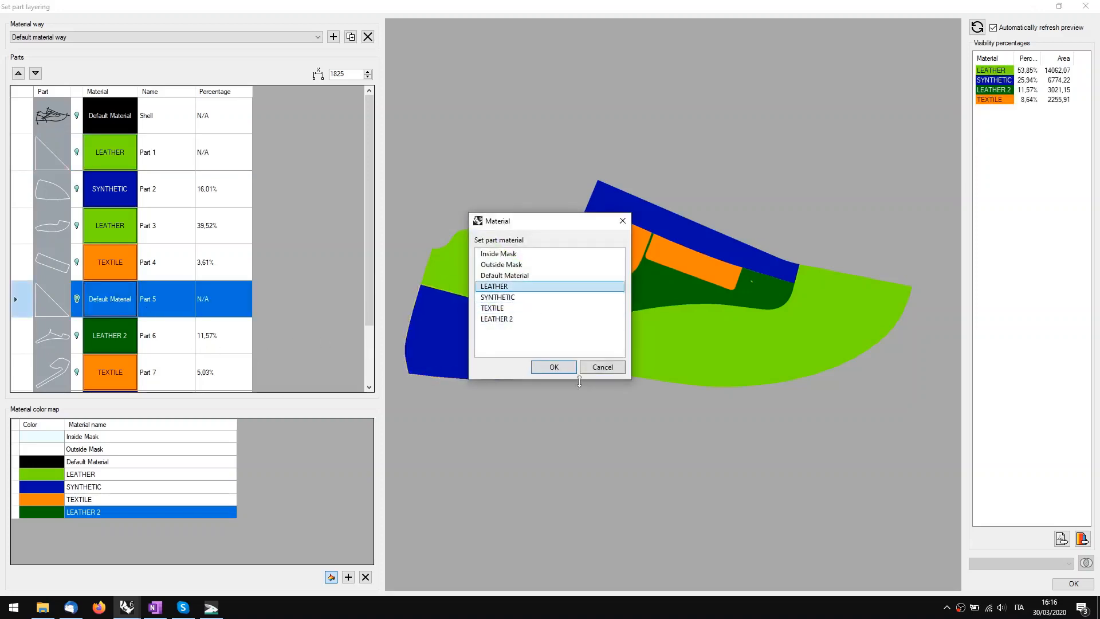
{"action": "left_click", "coordinate": [554, 366]}
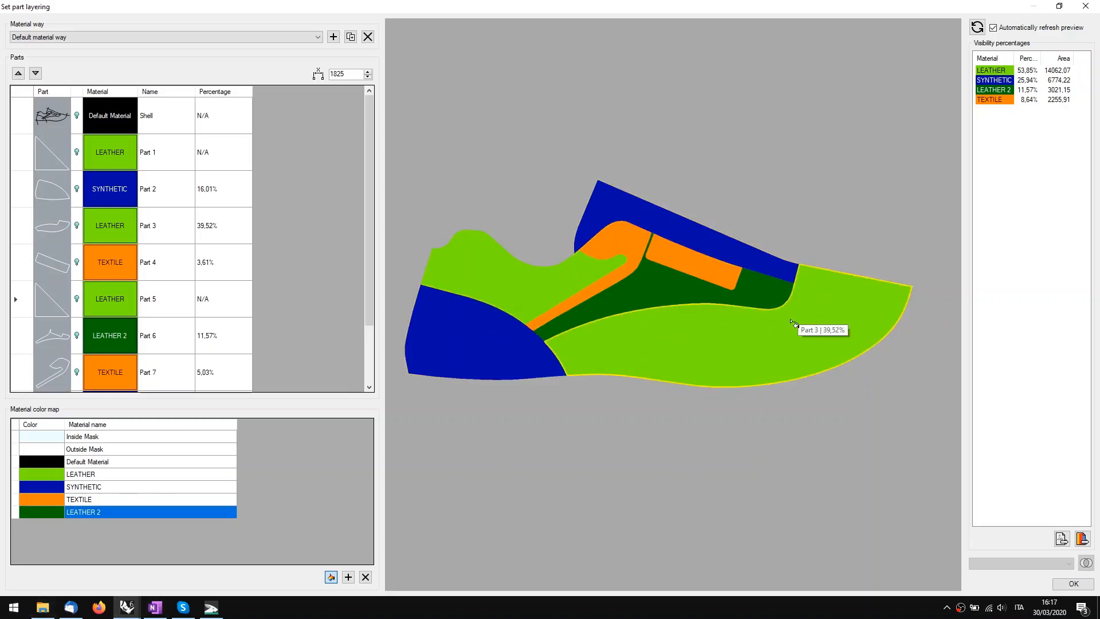
{"action": "scroll", "coordinate": [138, 305], "scroll_direction": "down", "scroll_amount": 1}
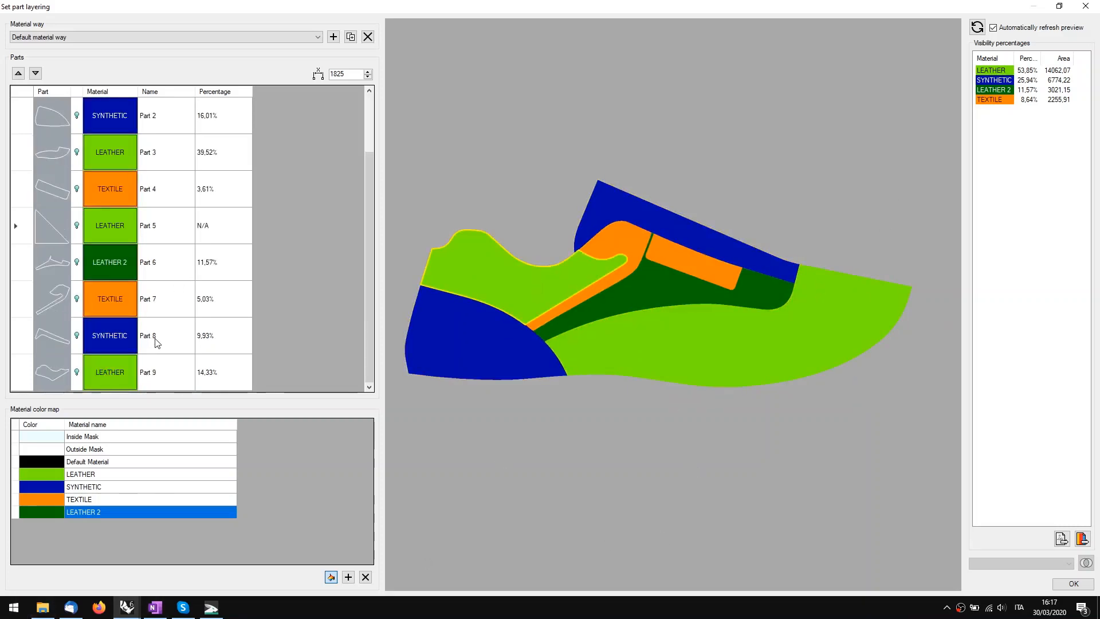
{"action": "scroll", "coordinate": [155, 344], "scroll_direction": "up", "scroll_amount": 1}
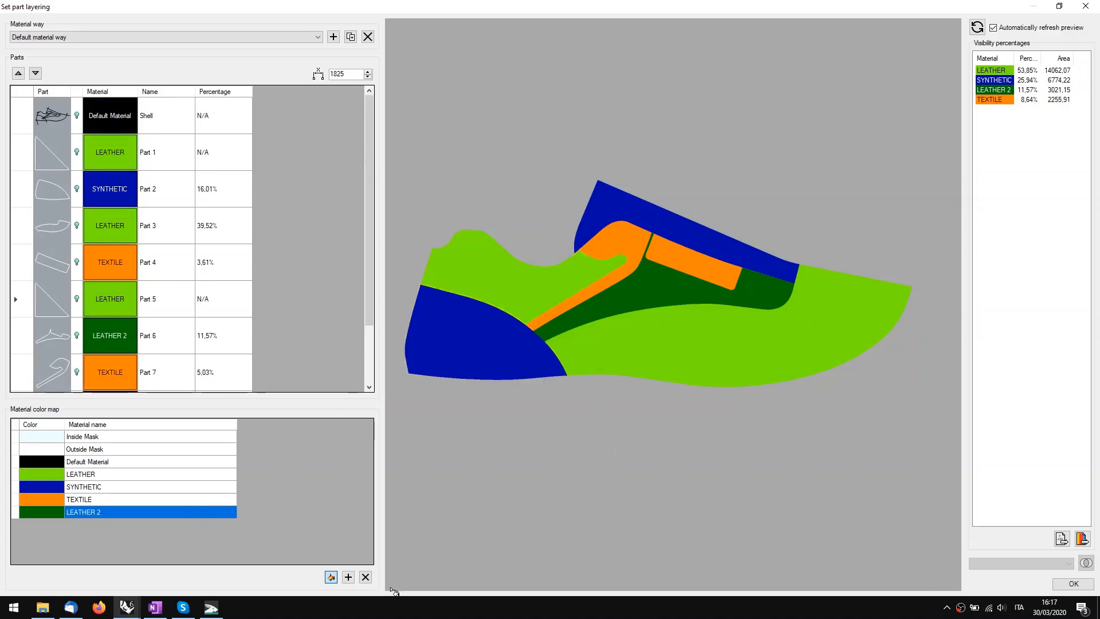
{"action": "left_click", "coordinate": [275, 36]}
{"action": "left_click", "coordinate": [274, 36]}
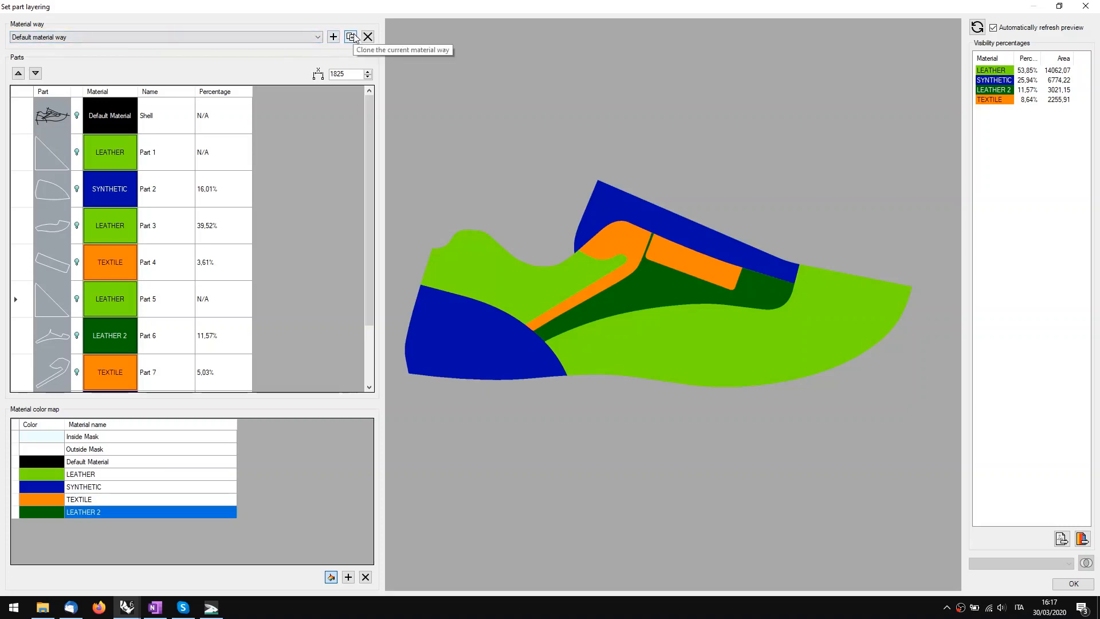
Step: Create a new material way named MW 2
{"action": "left_click", "coordinate": [333, 36]}
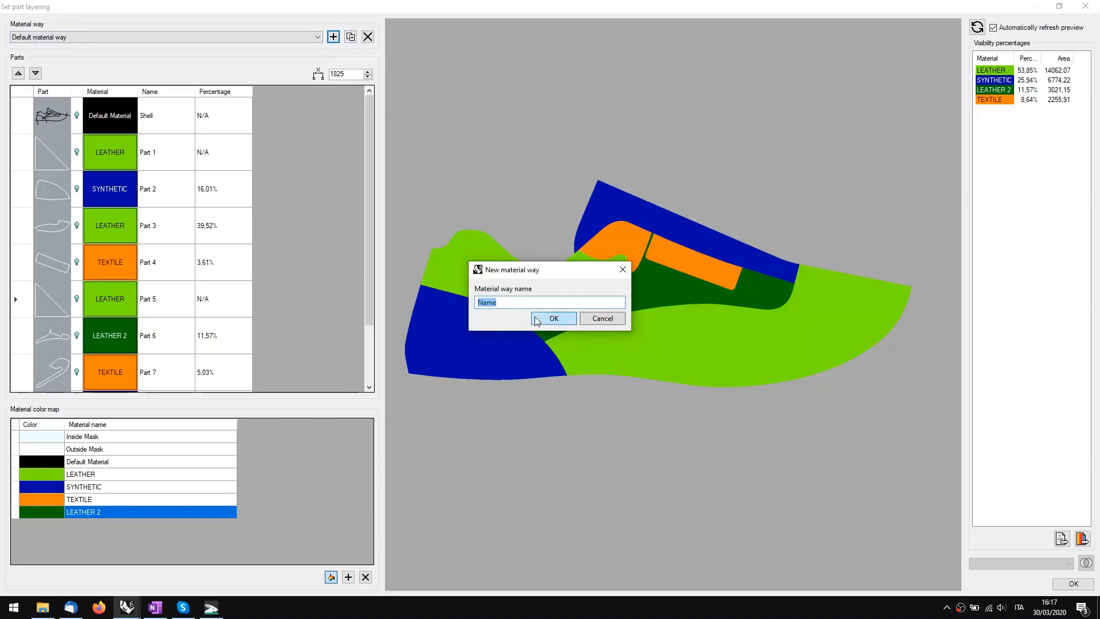
{"action": "type", "text": "MW 2"}
{"action": "left_click", "coordinate": [545, 318]}
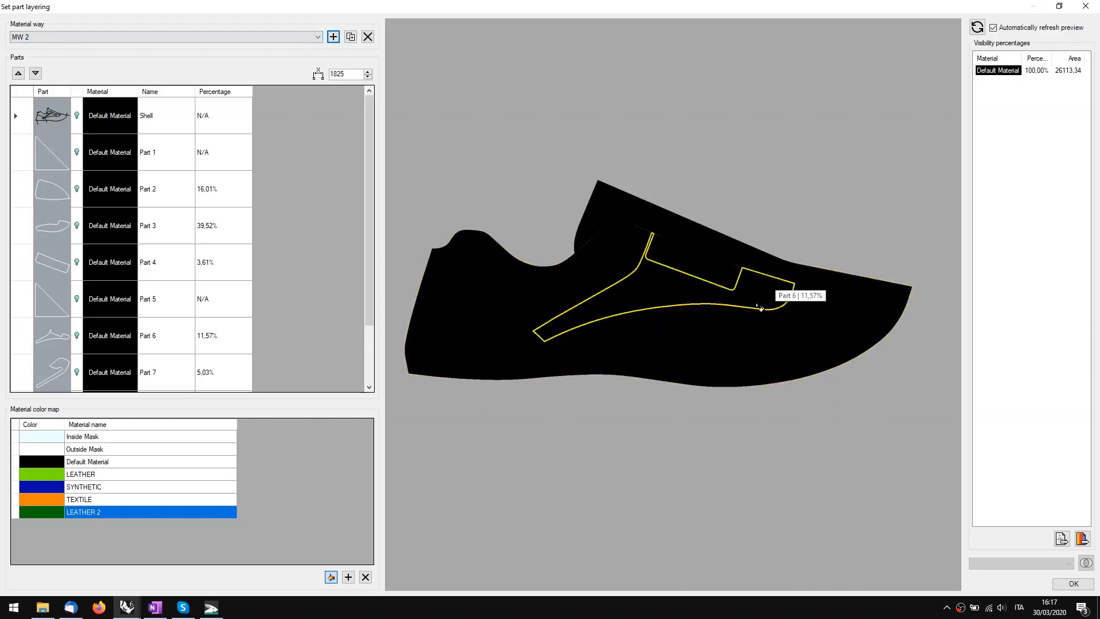
Step: Assign TEXTILE to the heel piece (Part 2) and the tongue (Part 8) in the MW 2 preview
{"action": "left_click", "coordinate": [110, 500]}
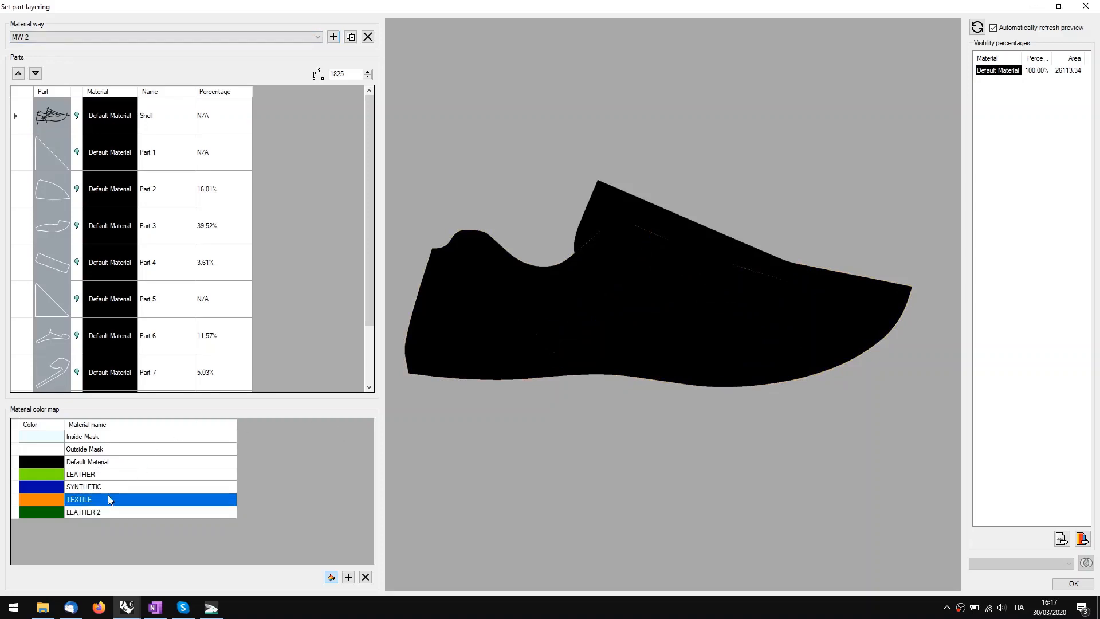
{"action": "left_click", "coordinate": [330, 576]}
{"action": "left_click", "coordinate": [459, 317]}
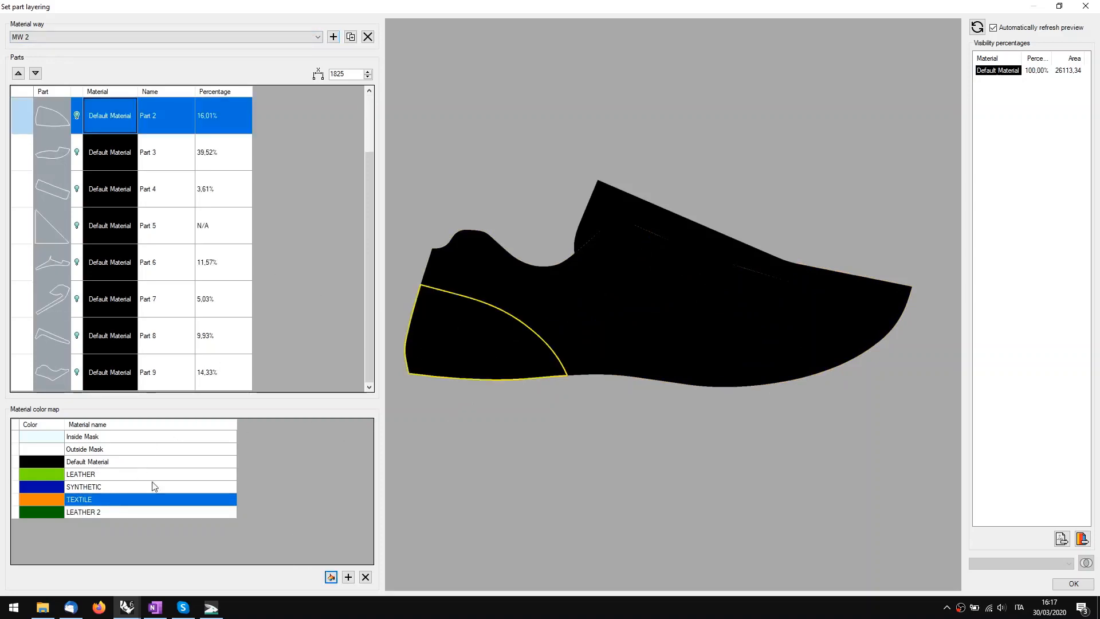
{"action": "left_click", "coordinate": [84, 508]}
{"action": "left_click", "coordinate": [83, 502]}
{"action": "left_click", "coordinate": [327, 577]}
{"action": "left_click", "coordinate": [483, 344]}
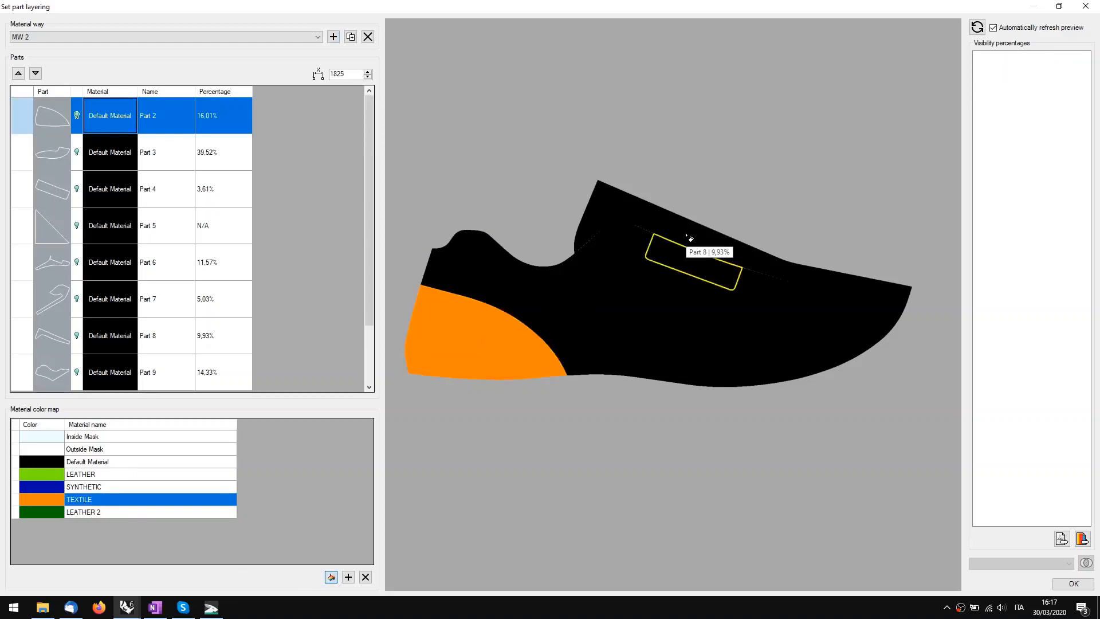
{"action": "left_click", "coordinate": [630, 223]}
Step: Assign SYNTHETIC to the large lower piece Part 3 and the collar piece Part 9
{"action": "left_click", "coordinate": [80, 487]}
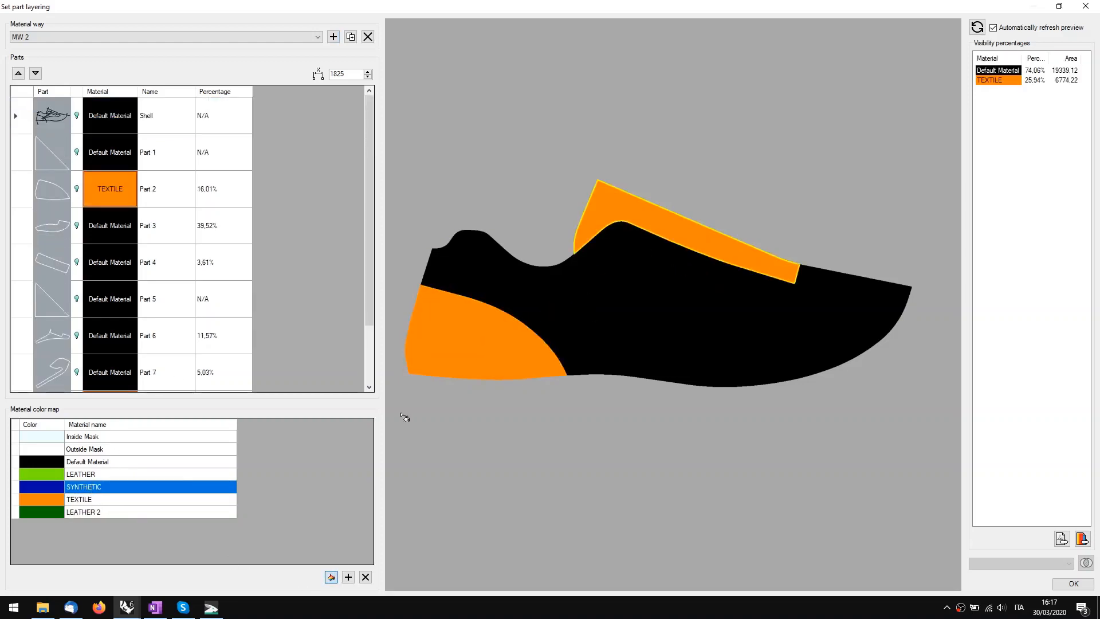
{"action": "left_click", "coordinate": [720, 369]}
{"action": "left_click", "coordinate": [476, 261]}
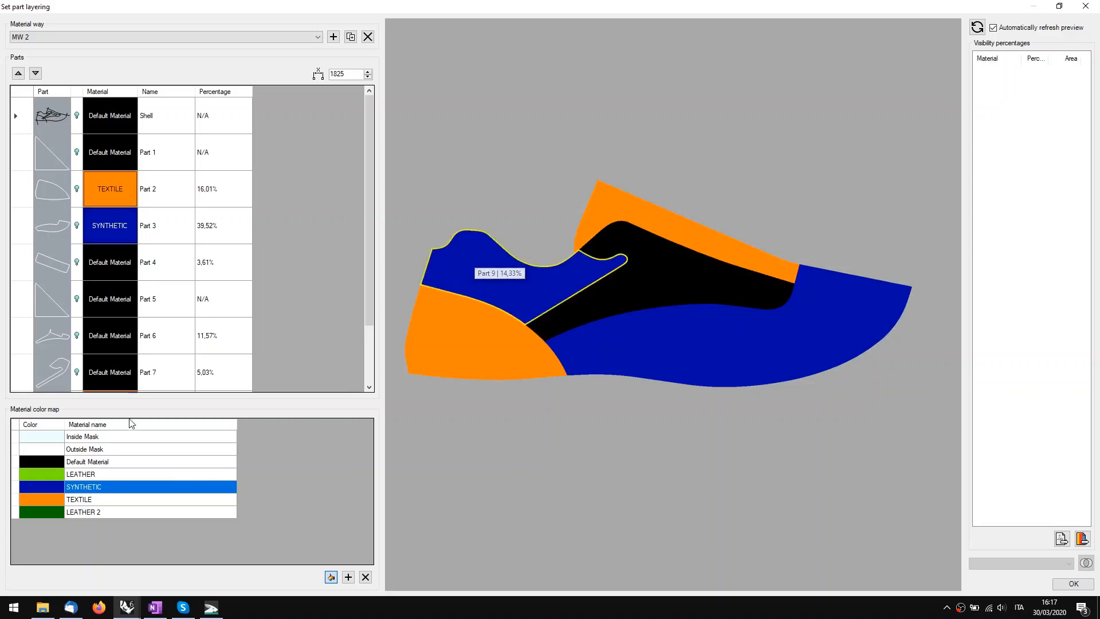
Step: Assign LEATHER to the side piece Part 6, and LEATHER 2 to Part 7 and Part 4
{"action": "left_click", "coordinate": [112, 476]}
{"action": "left_click", "coordinate": [673, 290]}
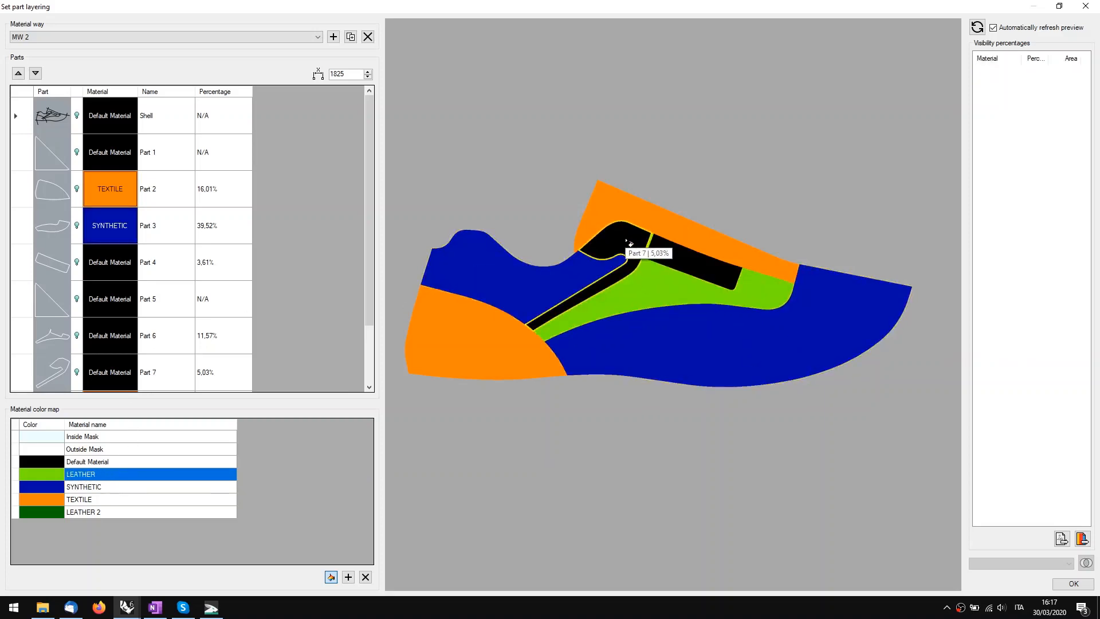
{"action": "left_click", "coordinate": [92, 512]}
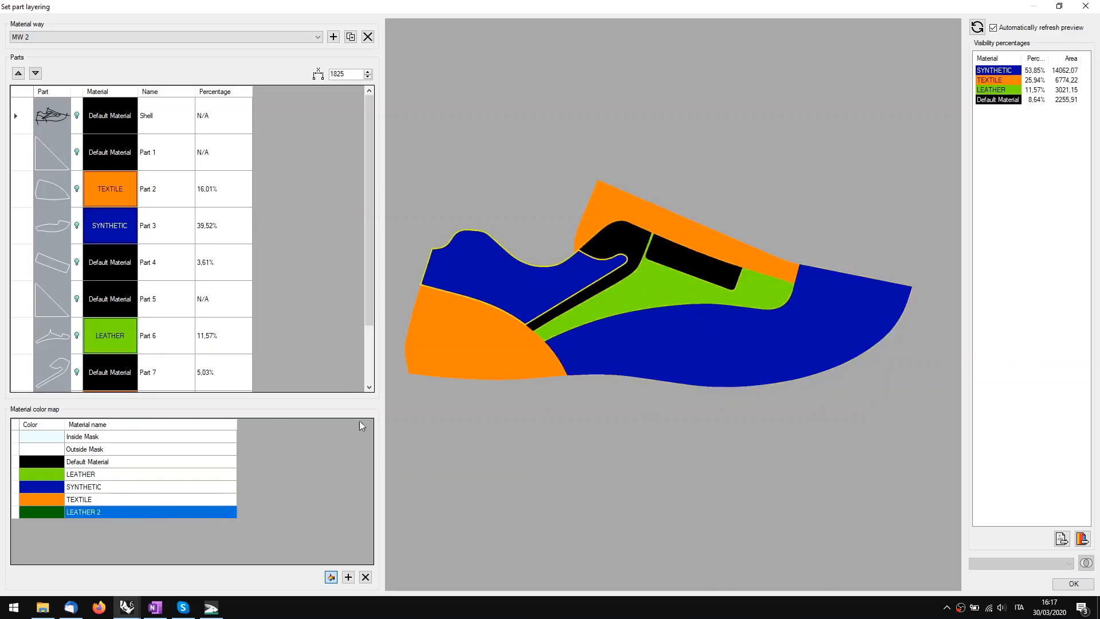
{"action": "left_click", "coordinate": [627, 240]}
{"action": "left_click", "coordinate": [684, 265]}
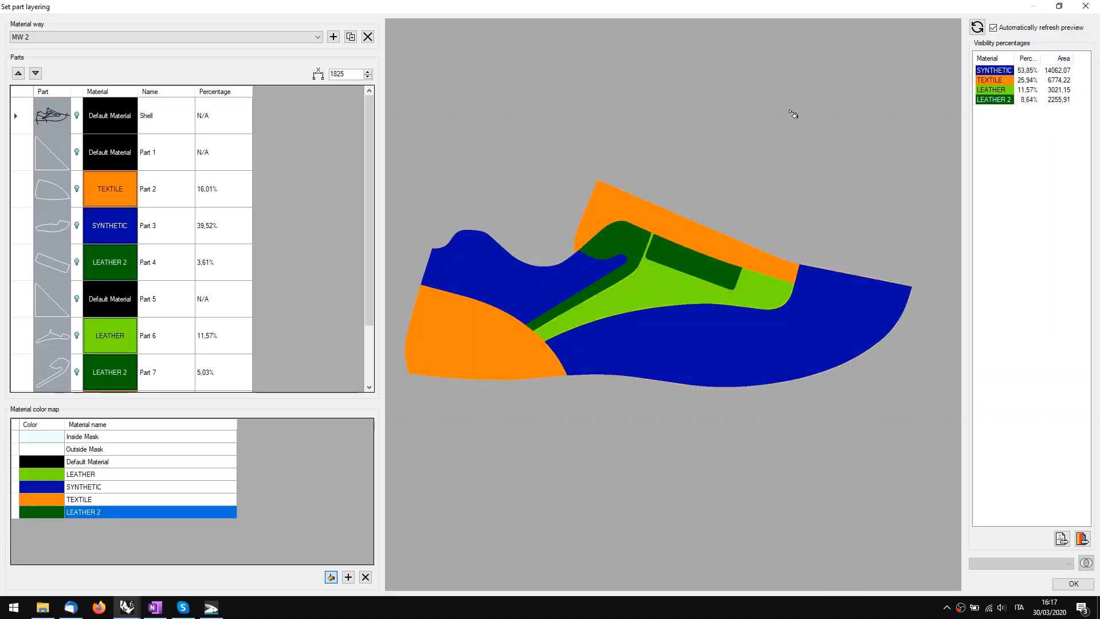
Step: Review the materials assigned to the MW 2 parts throughout the parts list
{"action": "scroll", "coordinate": [136, 201], "scroll_direction": "down", "scroll_amount": 2}
{"action": "scroll", "coordinate": [126, 250], "scroll_direction": "up", "scroll_amount": 2}
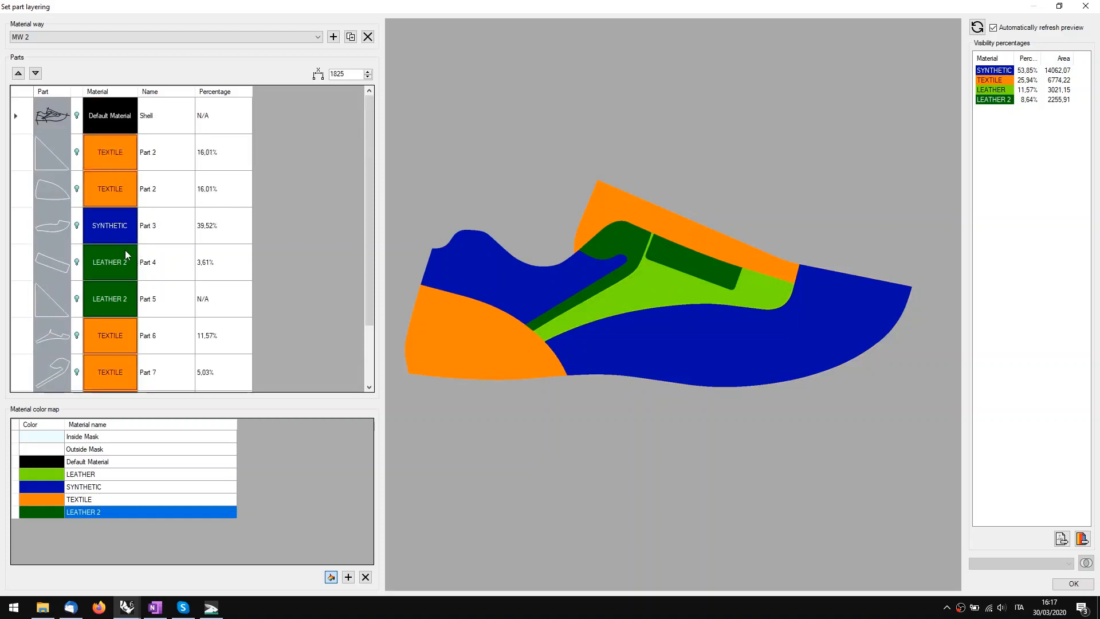
{"action": "scroll", "coordinate": [109, 283], "scroll_direction": "down", "scroll_amount": 2}
{"action": "scroll", "coordinate": [132, 210], "scroll_direction": "up", "scroll_amount": 2}
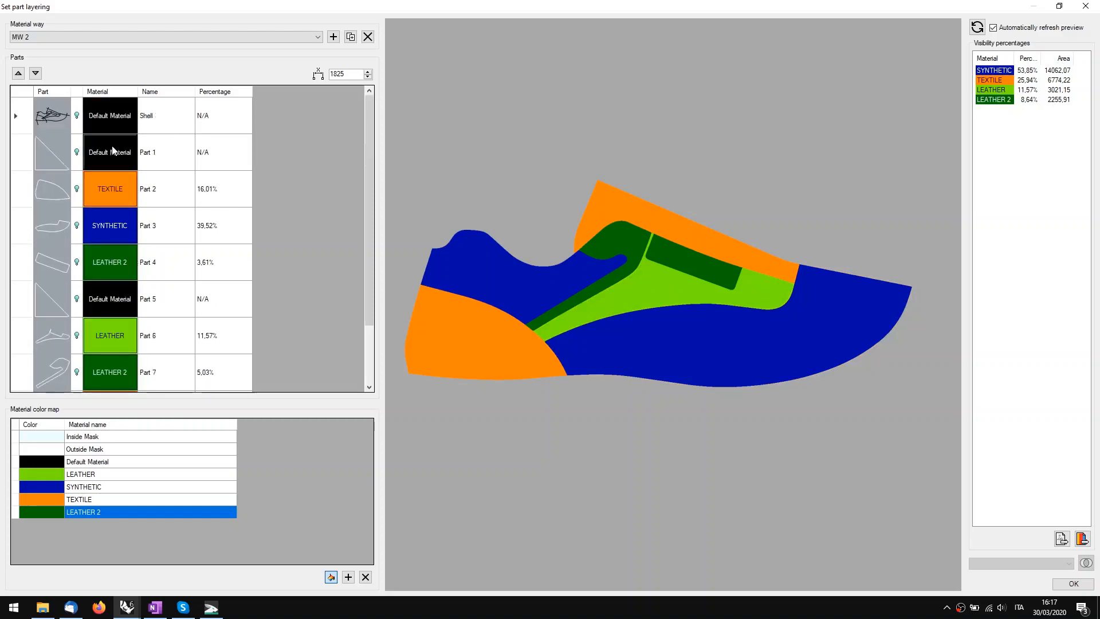
{"action": "scroll", "coordinate": [109, 235], "scroll_direction": "down", "scroll_amount": 2}
{"action": "scroll", "coordinate": [110, 230], "scroll_direction": "up", "scroll_amount": 2}
{"action": "mouse_move", "coordinate": [665, 319]}
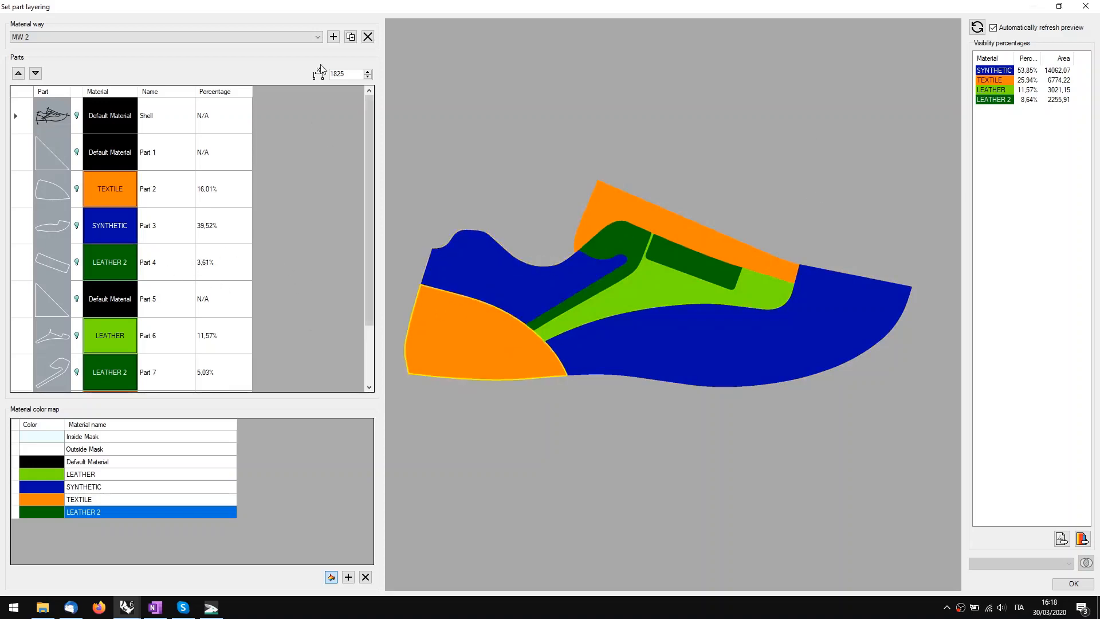
Step: Compare the default material way with MW 2 in the preview, ending on MW 2
{"action": "left_click", "coordinate": [244, 38]}
{"action": "left_click", "coordinate": [229, 44]}
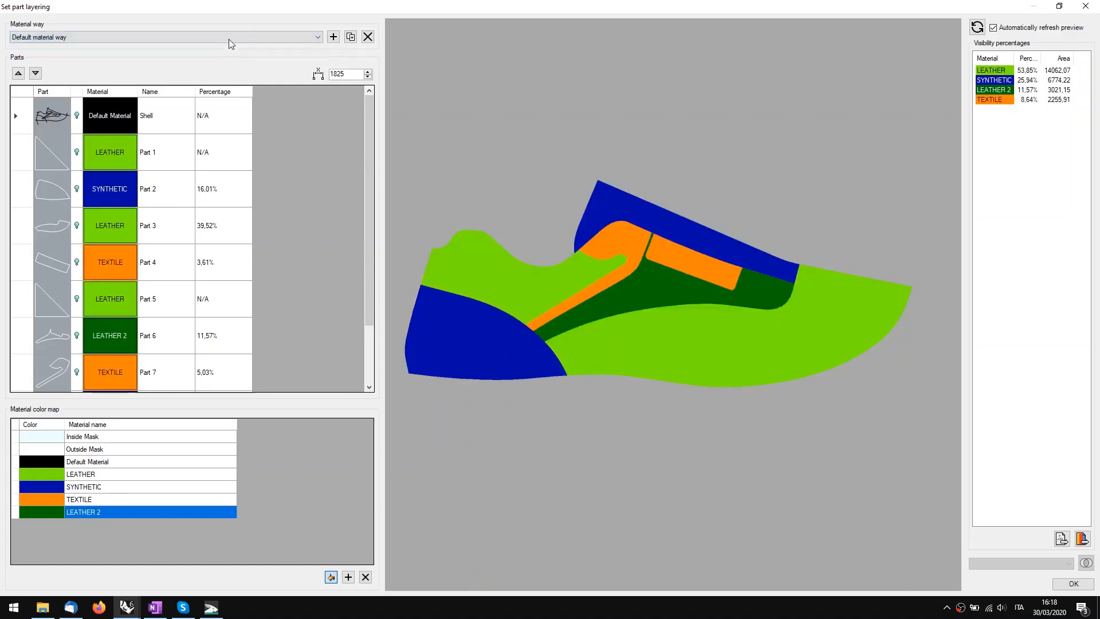
{"action": "left_click", "coordinate": [229, 39]}
{"action": "left_click", "coordinate": [222, 53]}
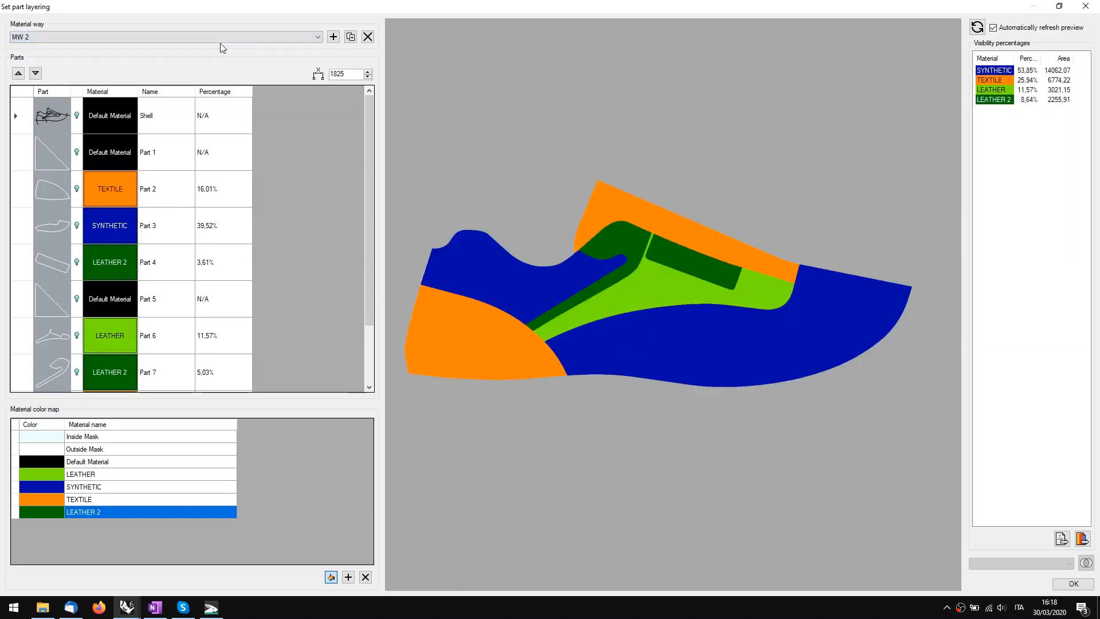
{"action": "left_click", "coordinate": [221, 41]}
{"action": "left_click", "coordinate": [218, 54]}
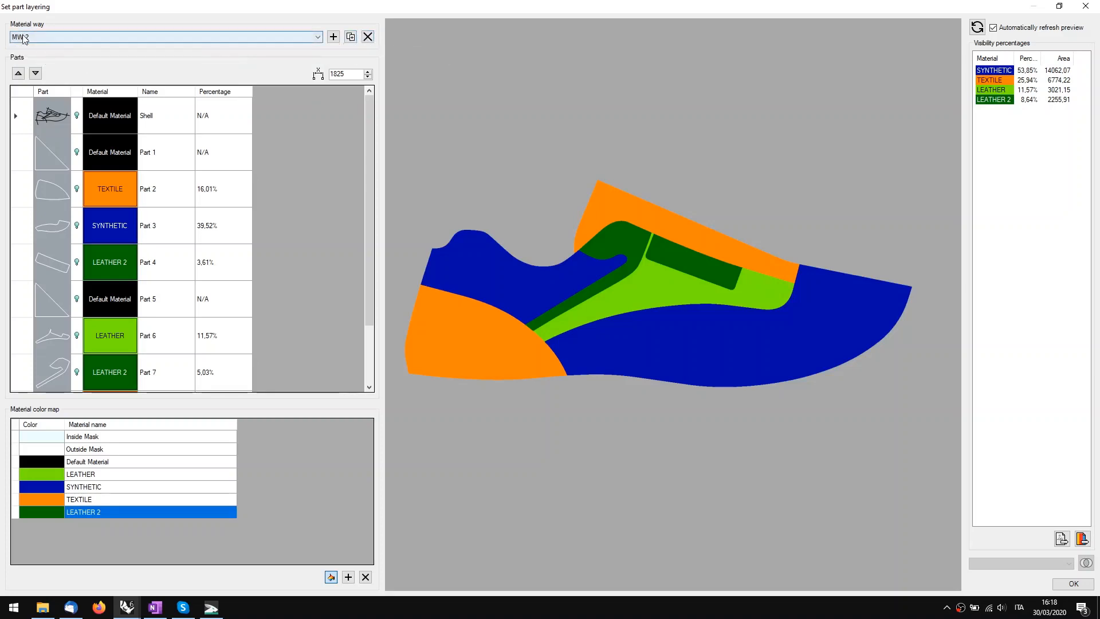
Step: Clone the MW 2 material way under the name MW 3
{"action": "left_click", "coordinate": [351, 37]}
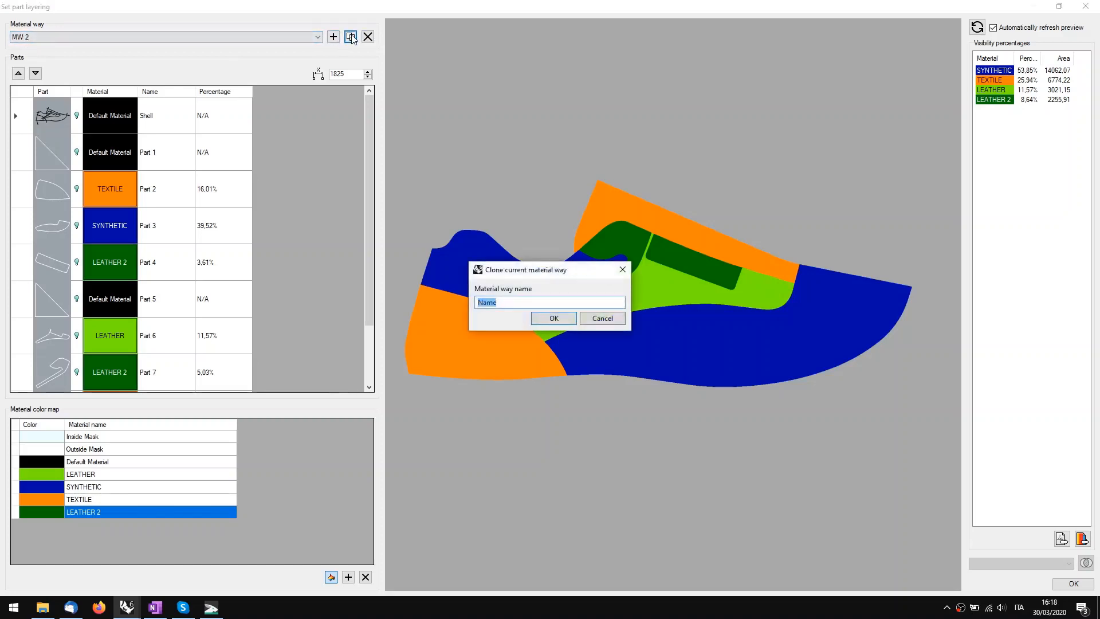
{"action": "type", "text": "MW 3"}
{"action": "left_click", "coordinate": [553, 318]}
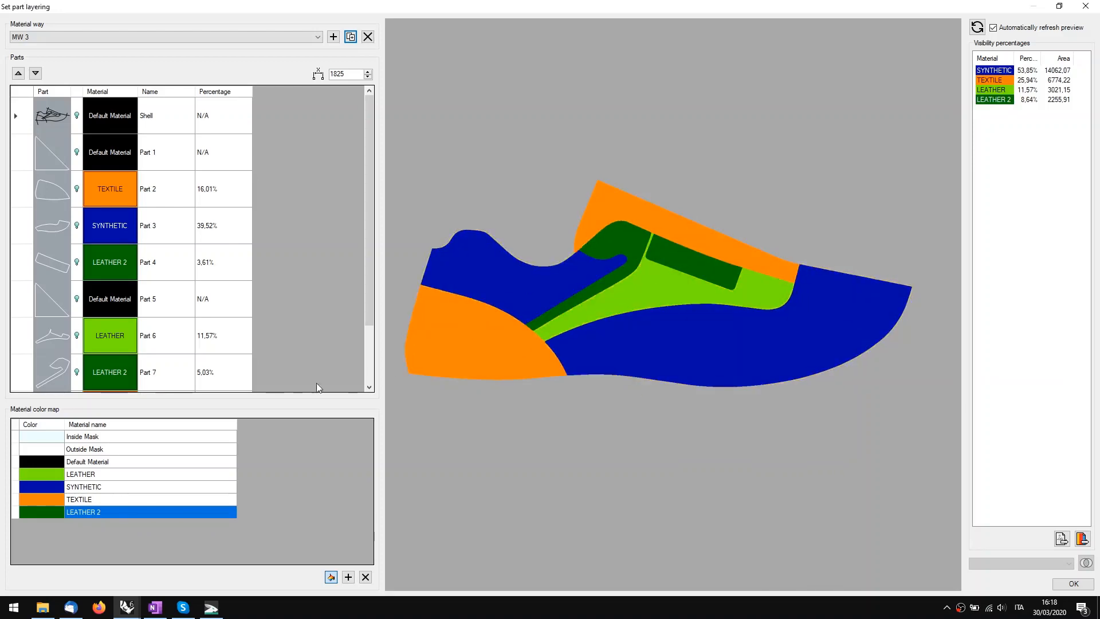
Step: Assign TEXTILE to the small rectangular piece Part 4 in the MW 3 preview
{"action": "left_click", "coordinate": [92, 500]}
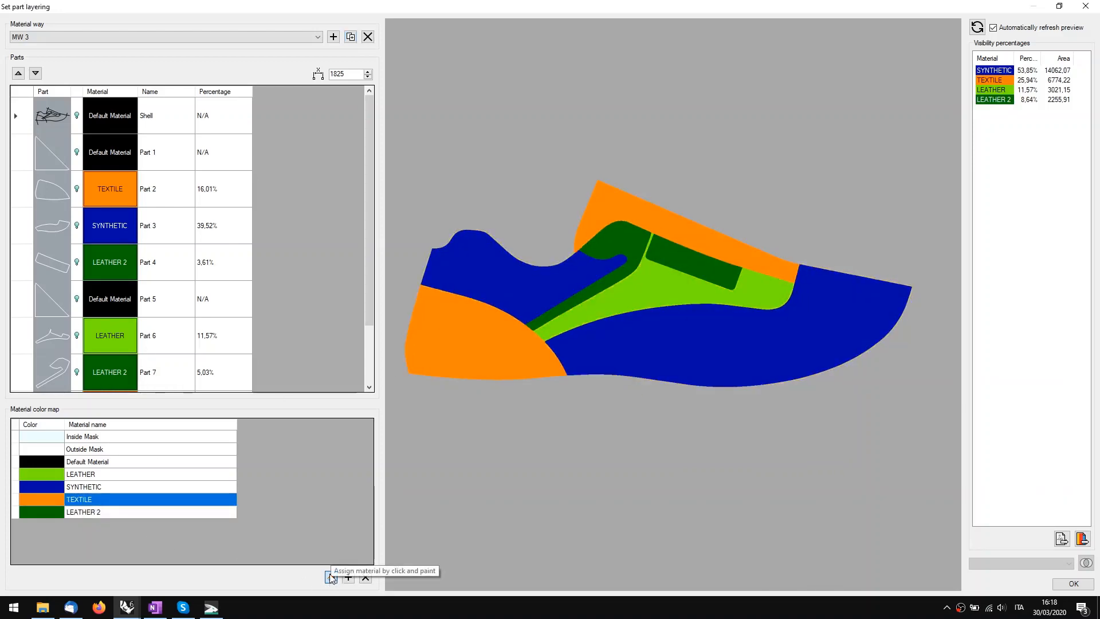
{"action": "left_click", "coordinate": [689, 269]}
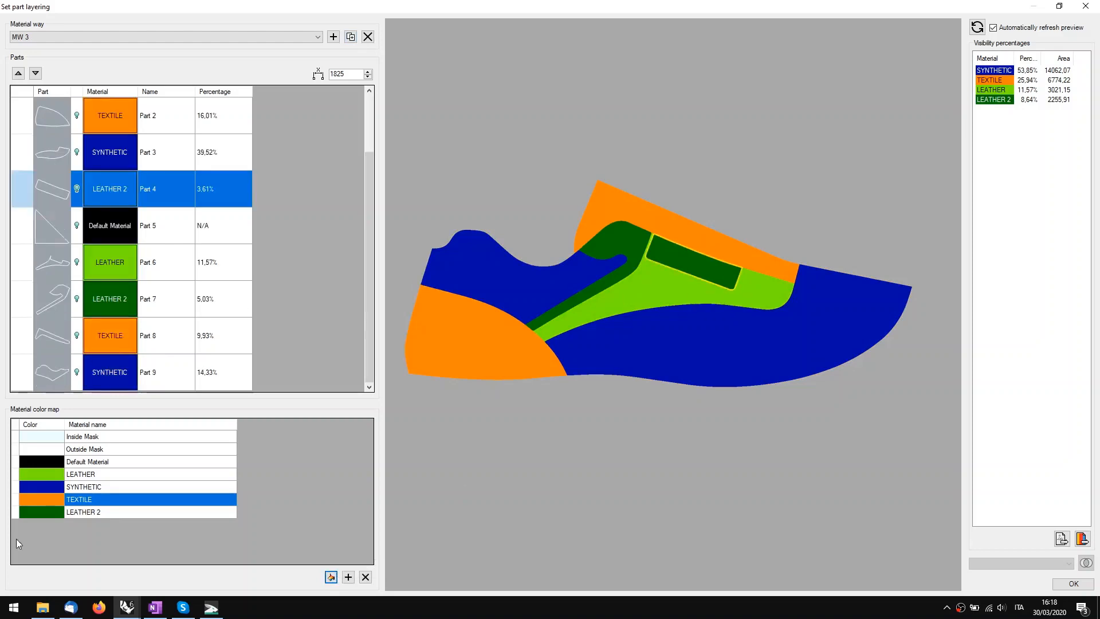
{"action": "left_click", "coordinate": [693, 257]}
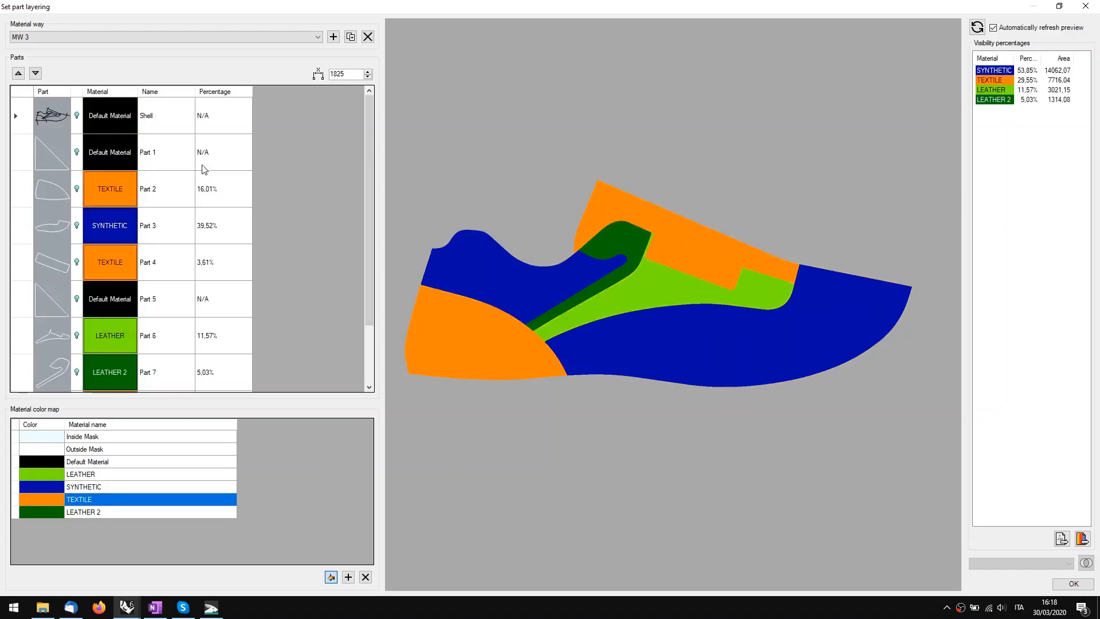
Step: Assign LEATHER to the large lower piece Part 3 in the MW 3 preview
{"action": "left_click", "coordinate": [92, 486]}
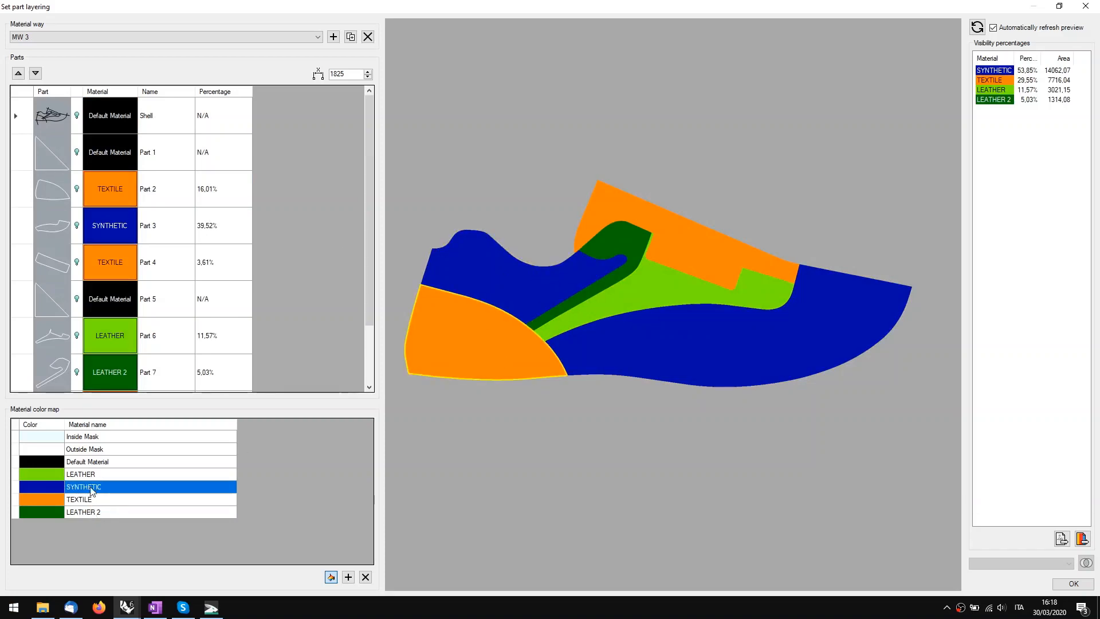
{"action": "left_click", "coordinate": [91, 474]}
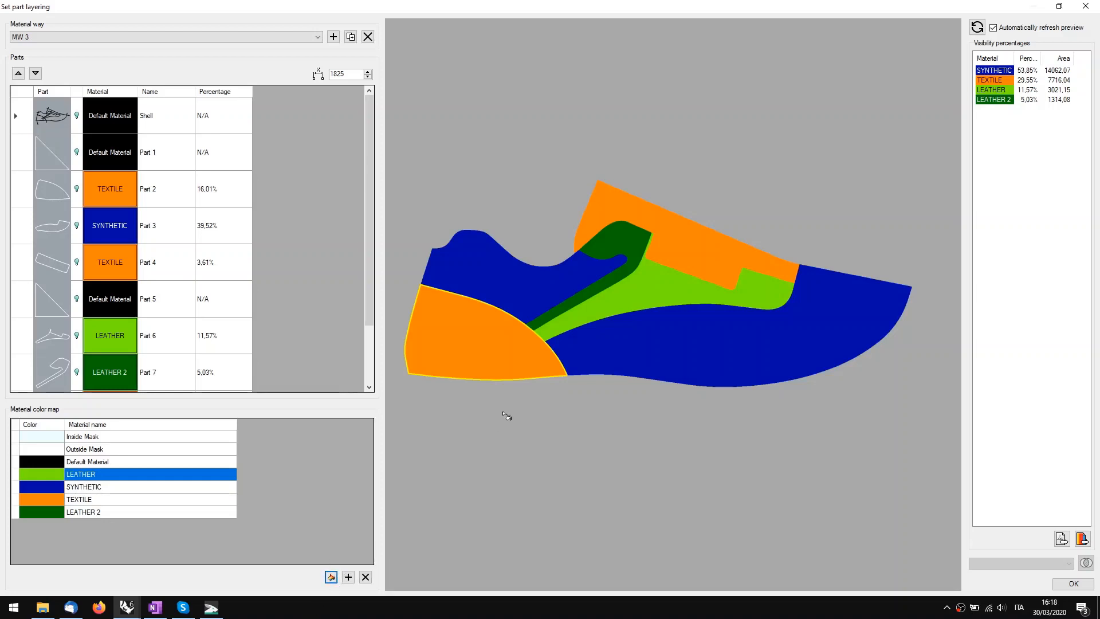
{"action": "left_click", "coordinate": [331, 577]}
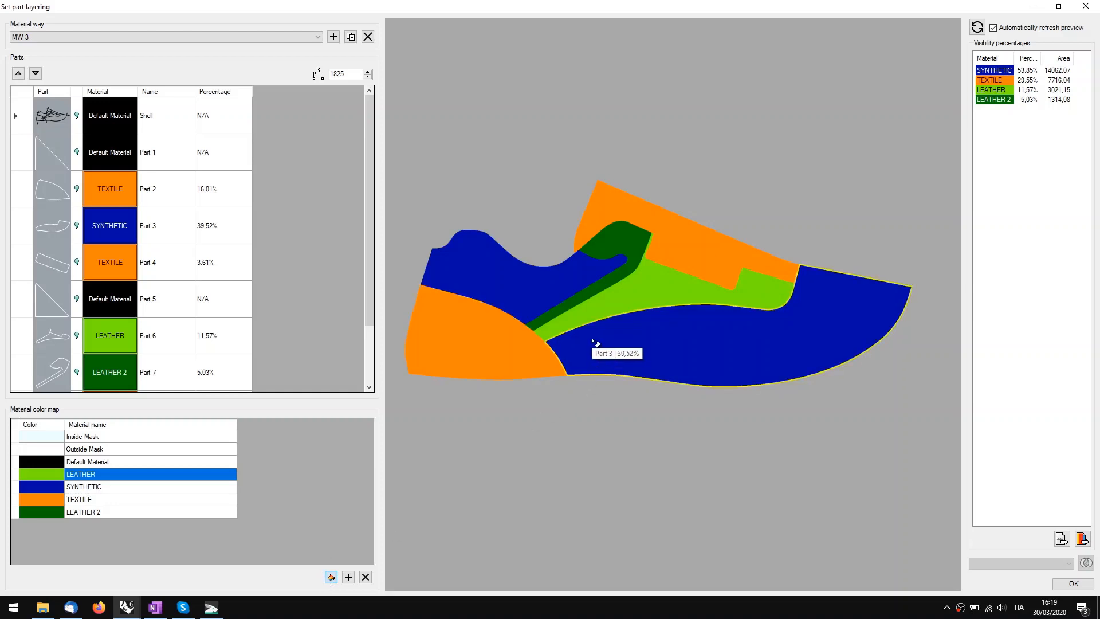
{"action": "key", "text": "super+plus"}
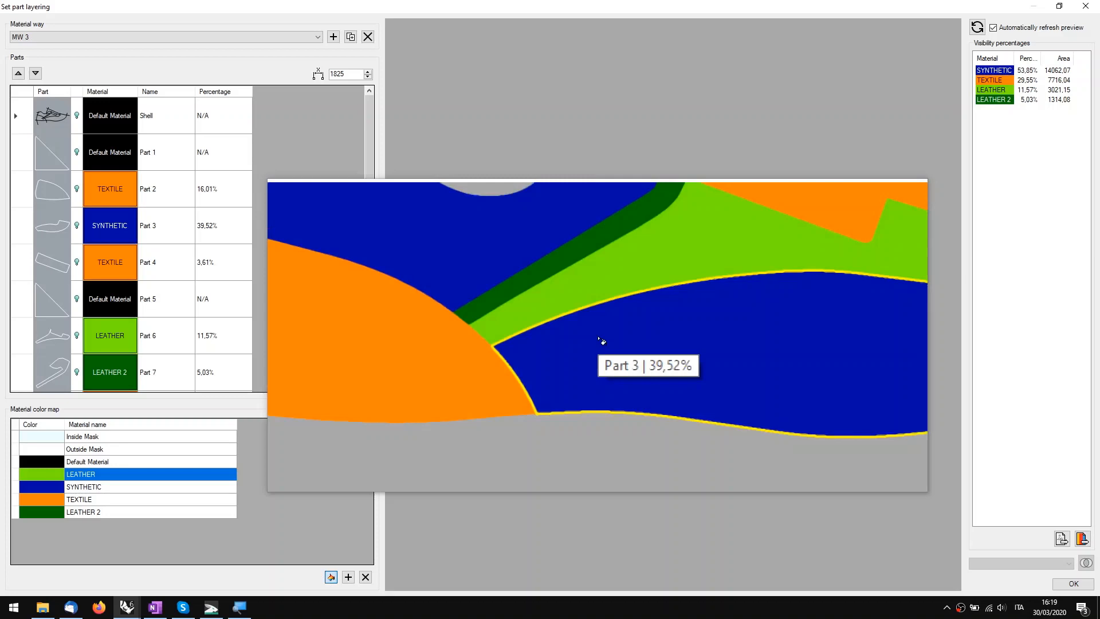
{"action": "key", "text": "super+Escape"}
{"action": "left_click", "coordinate": [596, 338]}
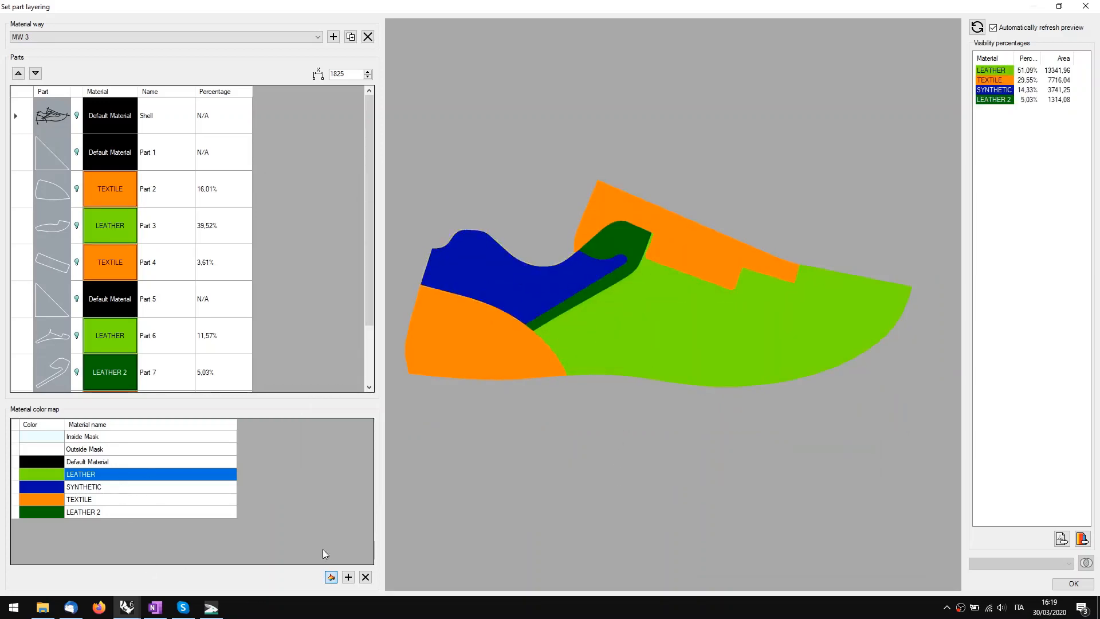
Step: Compare the visibility percentages of MW 2, the default material way and MW 3, ending on MW 3
{"action": "left_click", "coordinate": [268, 36]}
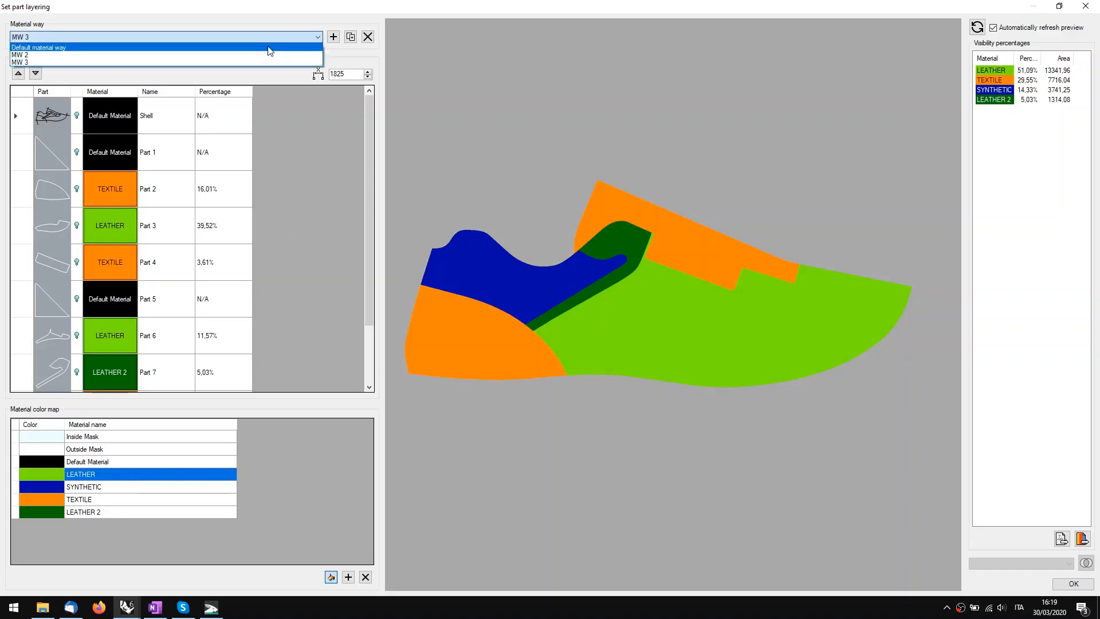
{"action": "left_click", "coordinate": [265, 52]}
{"action": "left_click", "coordinate": [263, 36]}
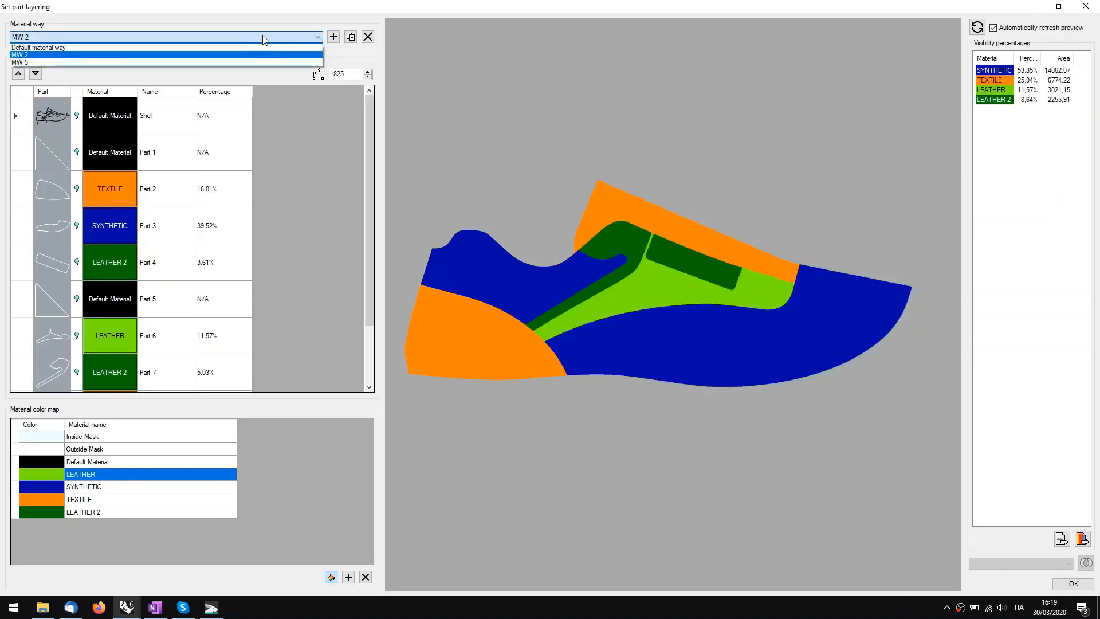
{"action": "left_click", "coordinate": [262, 34]}
{"action": "left_click", "coordinate": [261, 33]}
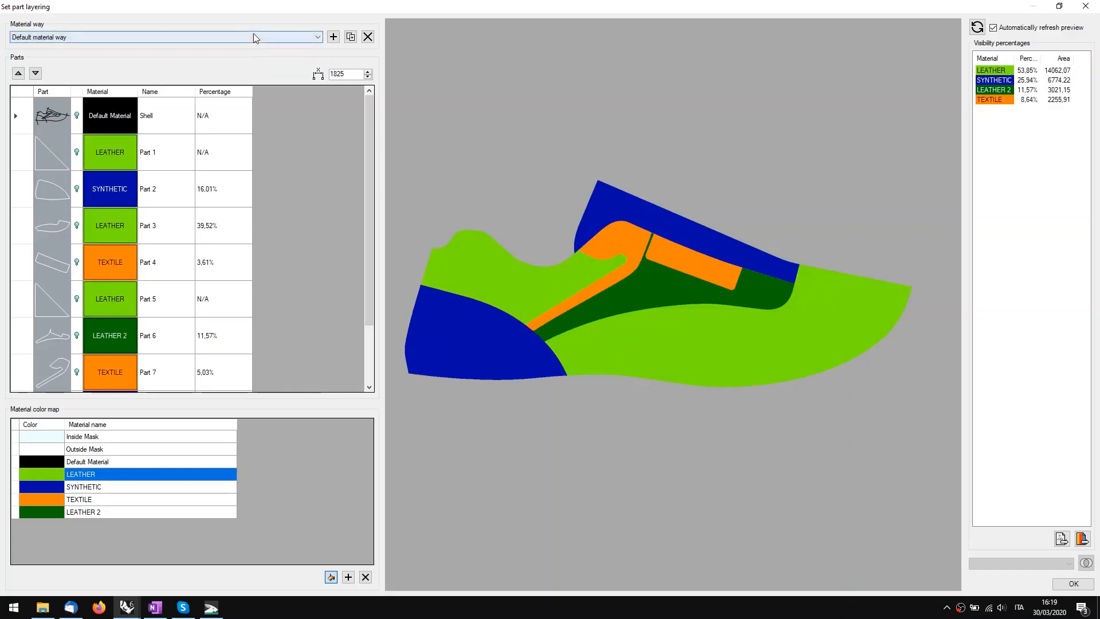
{"action": "left_click", "coordinate": [252, 37]}
{"action": "left_click", "coordinate": [248, 59]}
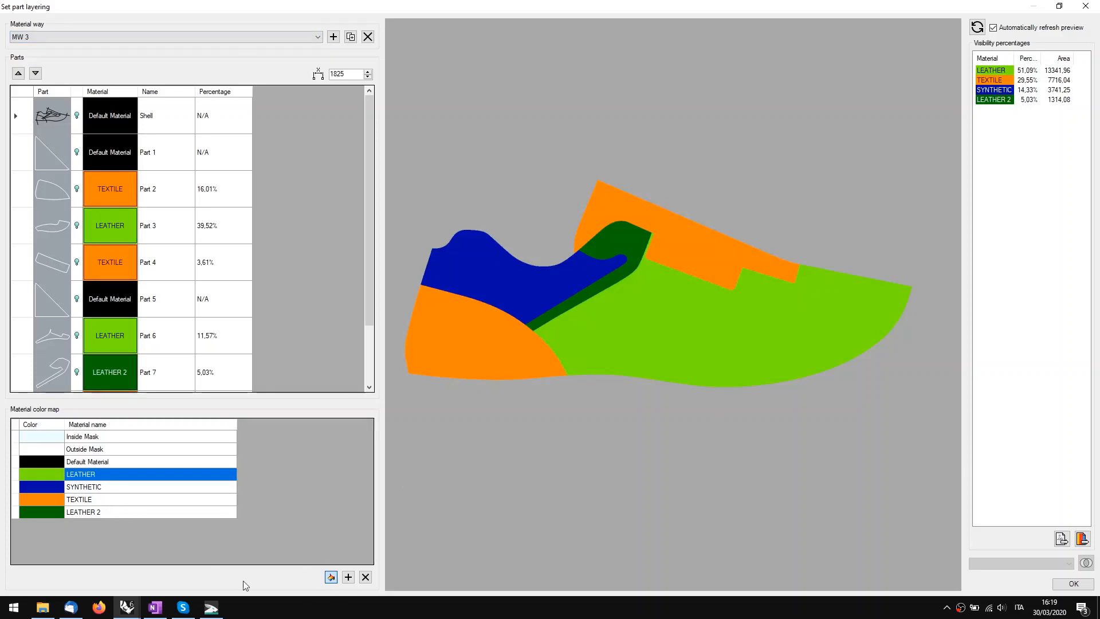
Step: Add a cyan material named Textile 2 to the material color map and assign it to Part 3 in the MW 3 preview
{"action": "left_click", "coordinate": [348, 577]}
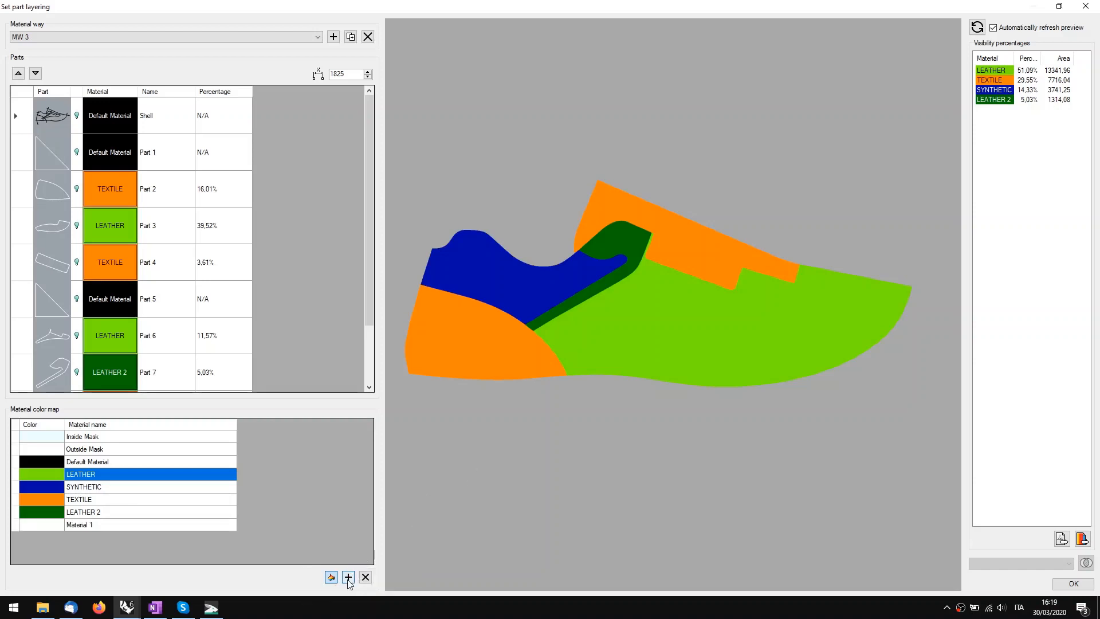
{"action": "left_click", "coordinate": [118, 526]}
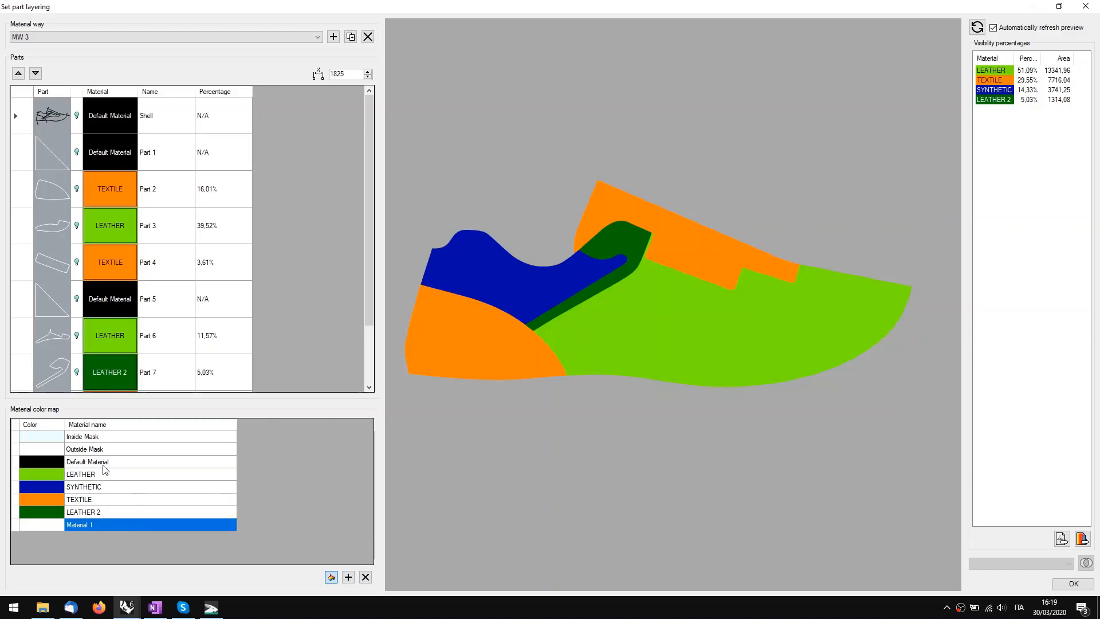
{"action": "type", "text": "Textile 2"}
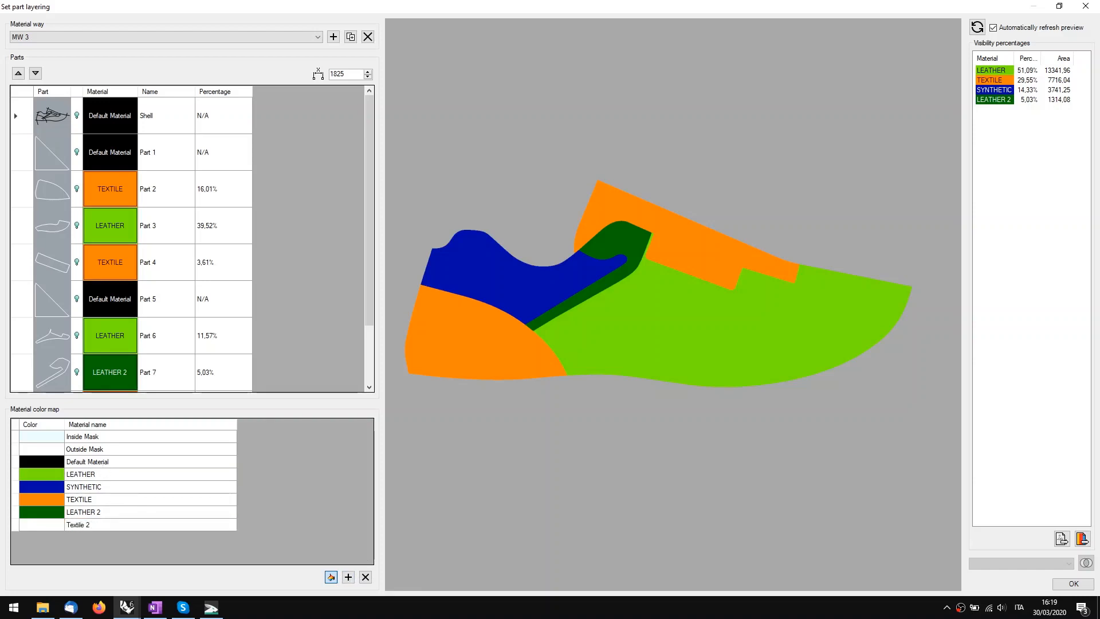
{"action": "double_click", "coordinate": [46, 525]}
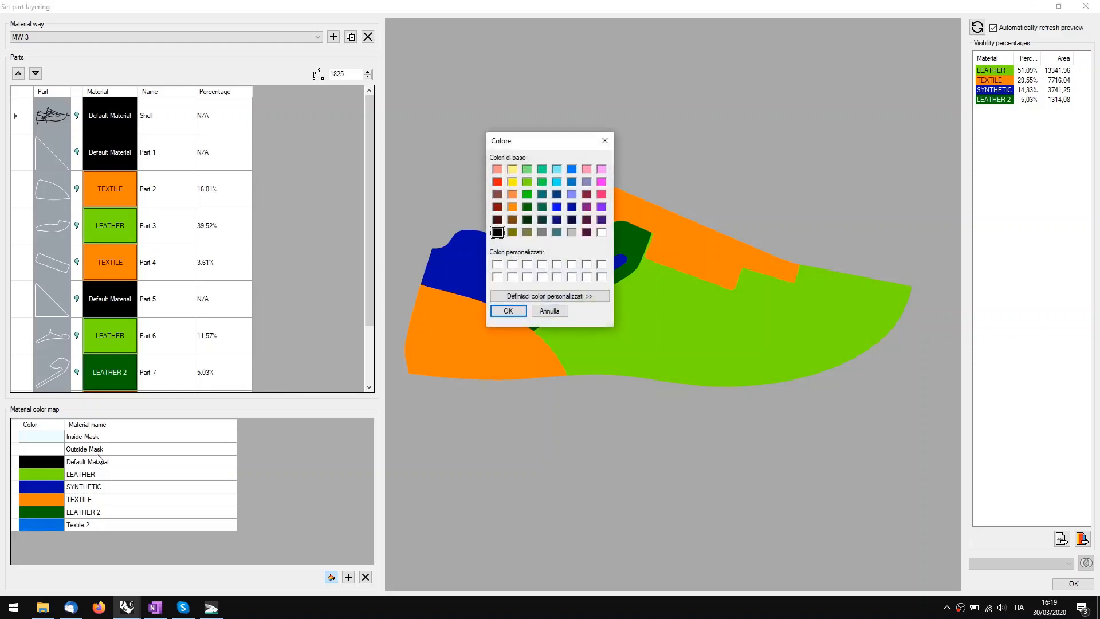
{"action": "left_click", "coordinate": [556, 181]}
{"action": "left_click", "coordinate": [502, 313]}
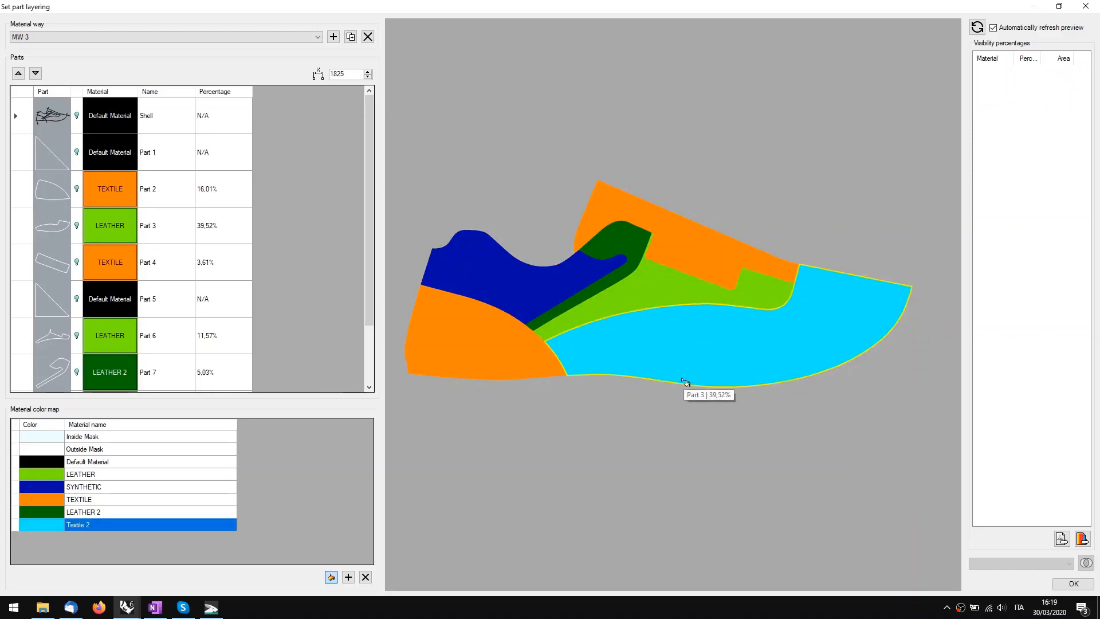
{"action": "left_click", "coordinate": [881, 325]}
Step: Compare the part materials and visibility percentages of MW 2, MW 3 and the default material way, ending on the default material way
{"action": "left_click", "coordinate": [140, 37]}
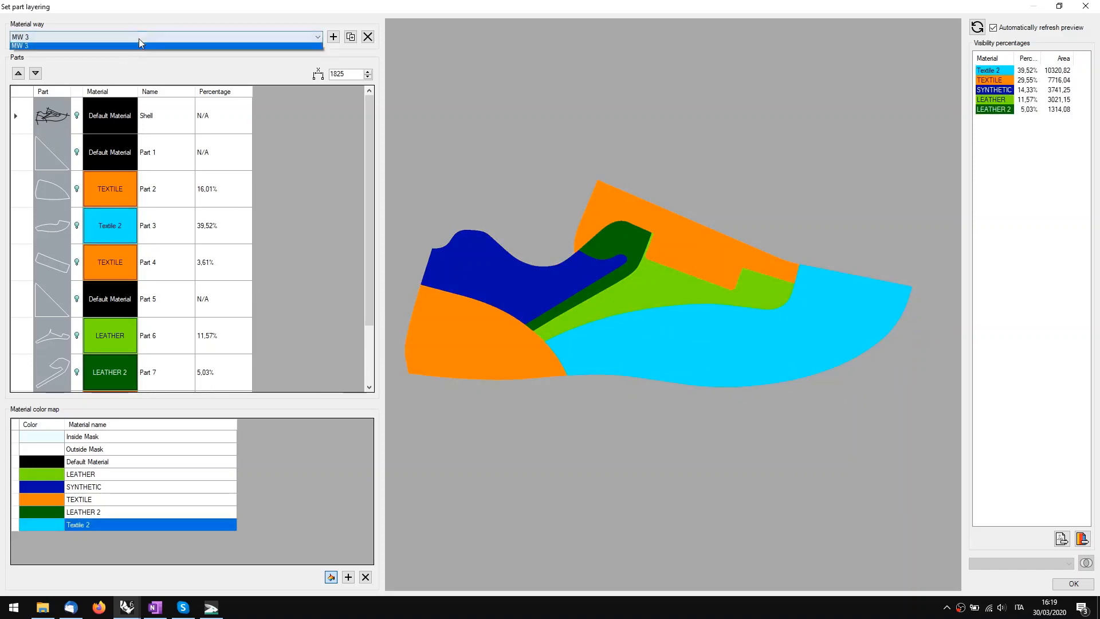
{"action": "left_click", "coordinate": [143, 55]}
{"action": "left_click", "coordinate": [143, 39]}
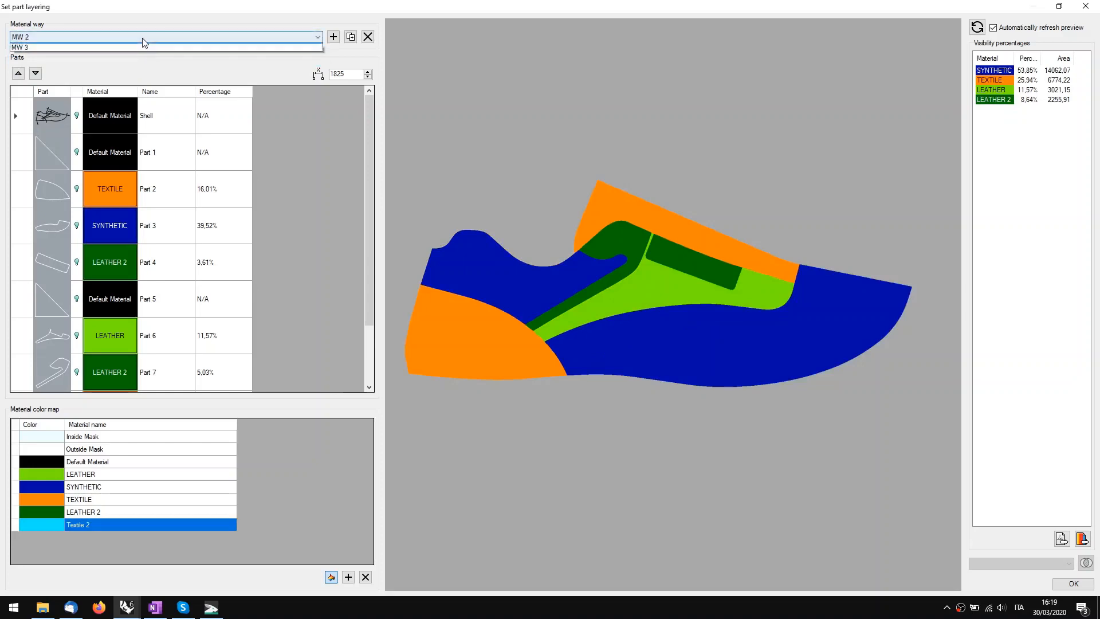
{"action": "left_click", "coordinate": [143, 48]}
{"action": "left_click", "coordinate": [148, 39]}
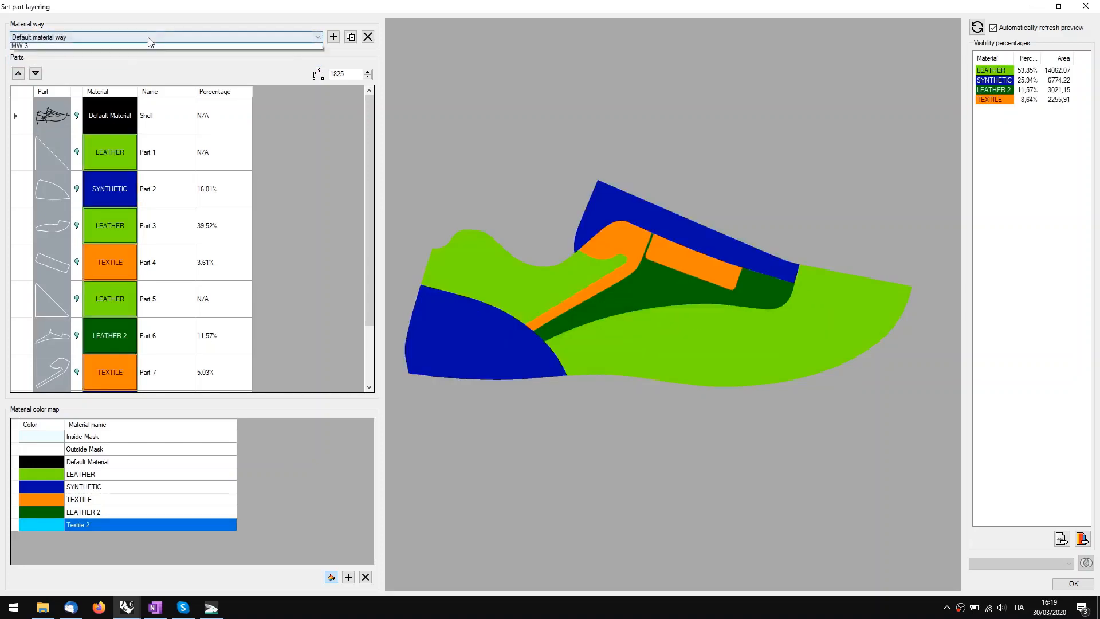
{"action": "left_click", "coordinate": [149, 62]}
{"action": "left_click", "coordinate": [145, 37]}
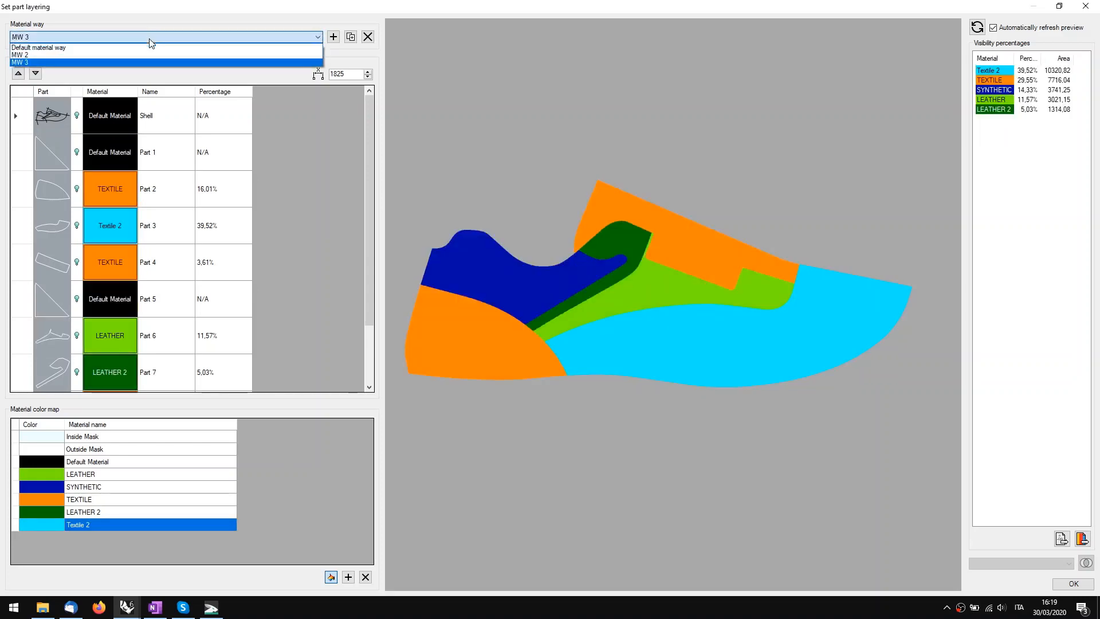
{"action": "left_click", "coordinate": [143, 47]}
{"action": "scroll", "coordinate": [183, 246], "scroll_direction": "down", "scroll_amount": 1}
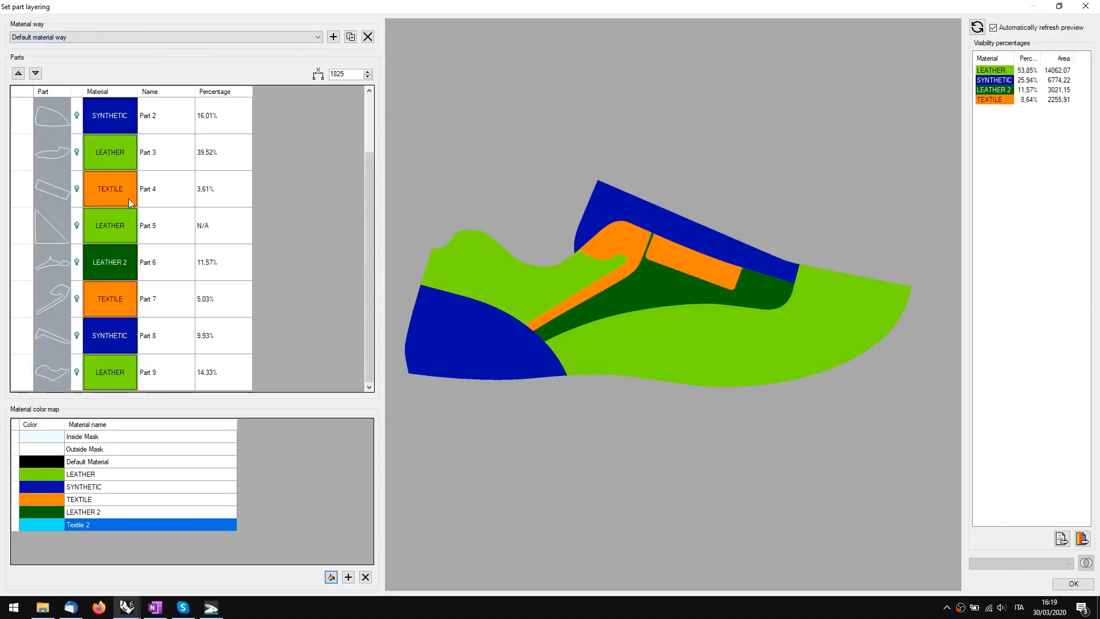
{"action": "scroll", "coordinate": [132, 202], "scroll_direction": "up", "scroll_amount": 1}
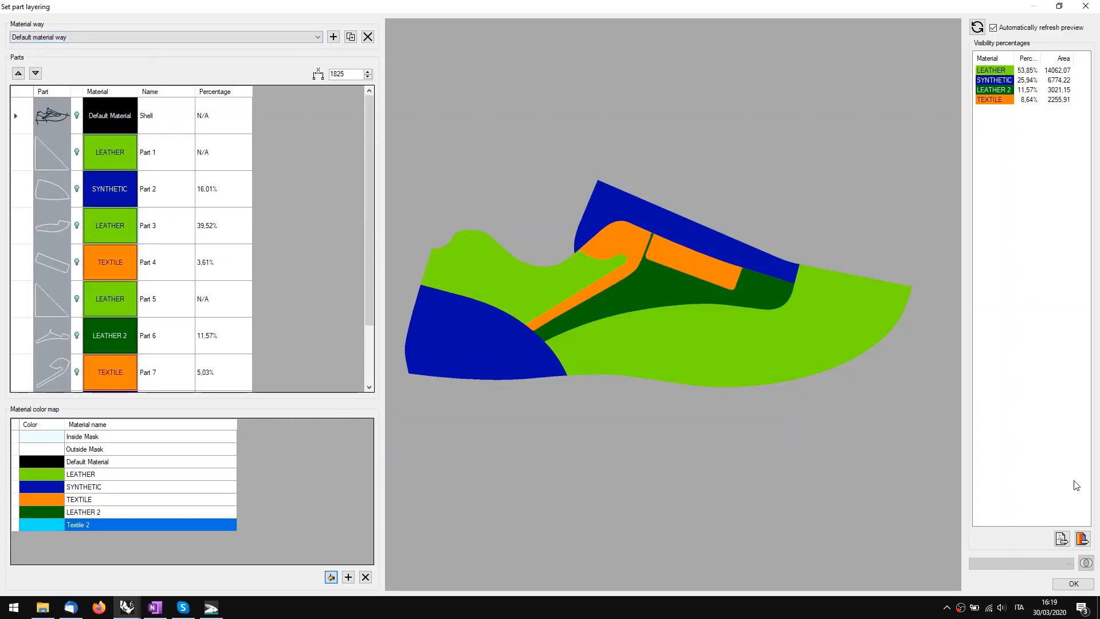
Step: Export the default material way's layering image to the Desktop as MW1 Francesina_LayeringOutput.png
{"action": "left_click", "coordinate": [1081, 539]}
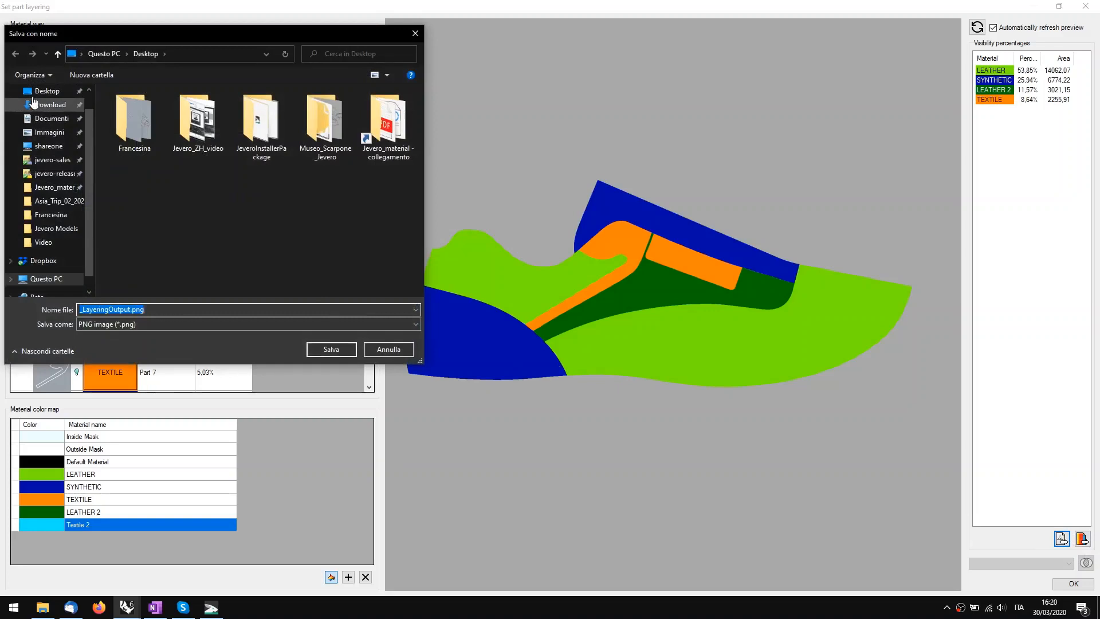
{"action": "left_click", "coordinate": [124, 309]}
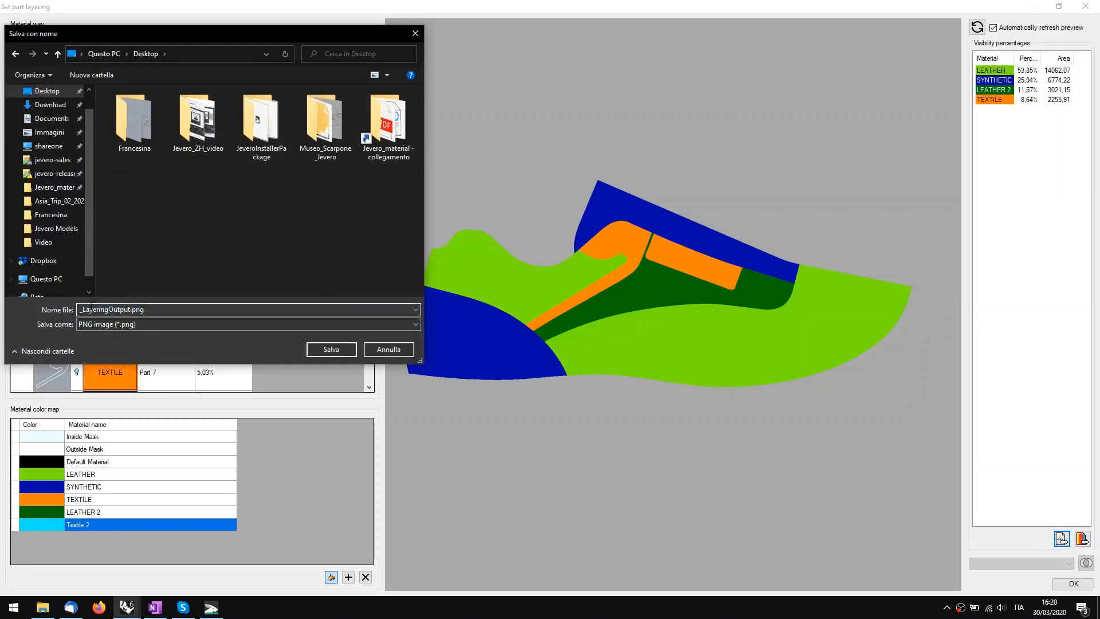
{"action": "key", "text": "Home"}
{"action": "type", "text": "1"}
{"action": "key", "text": "BackSpace"}
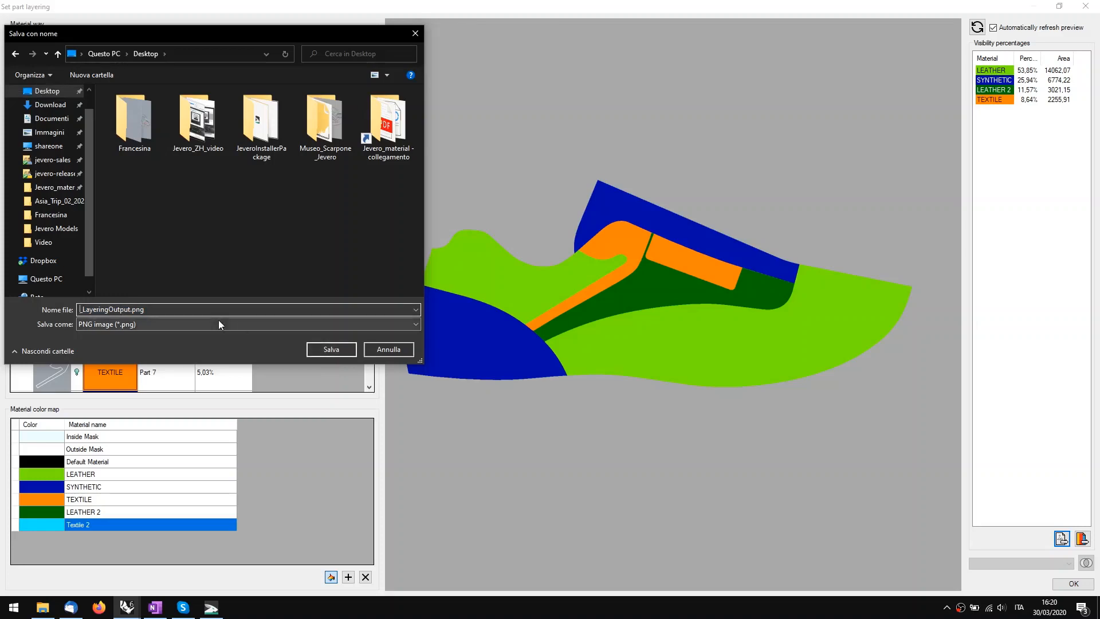
{"action": "type", "text": "MW1"}
{"action": "key", "text": "BackSpace"}
{"action": "type", "text": "Francesci"}
{"action": "key", "text": "BackSpace"}
{"action": "key", "text": "BackSpace"}
{"action": "type", "text": "ina"}
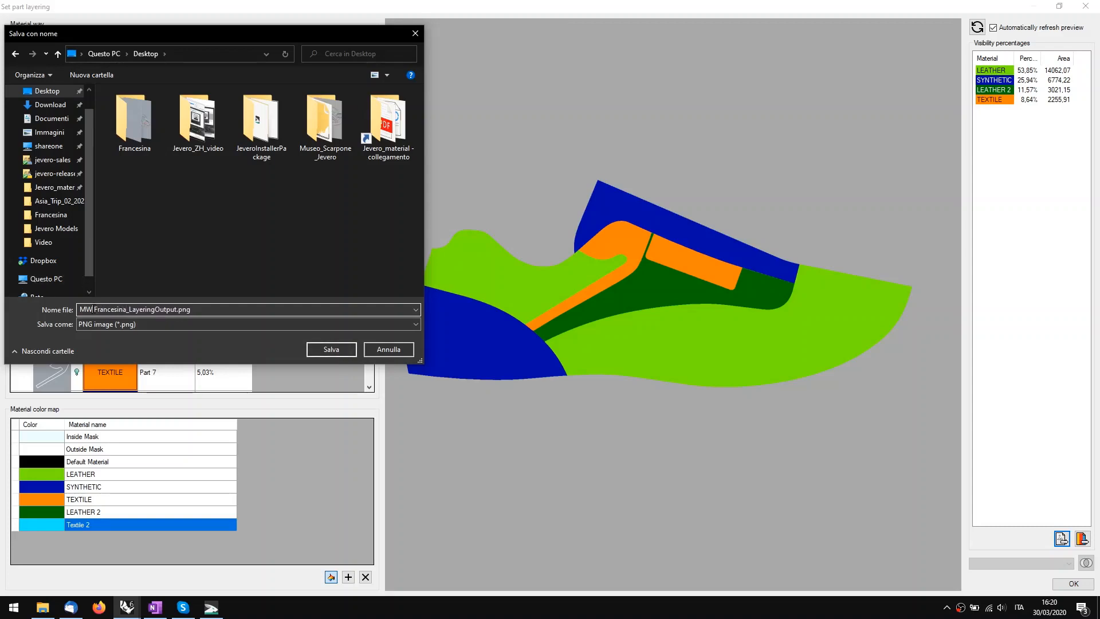
{"action": "left_click_drag", "start_coordinate": [179, 35], "coordinate": [281, 28]}
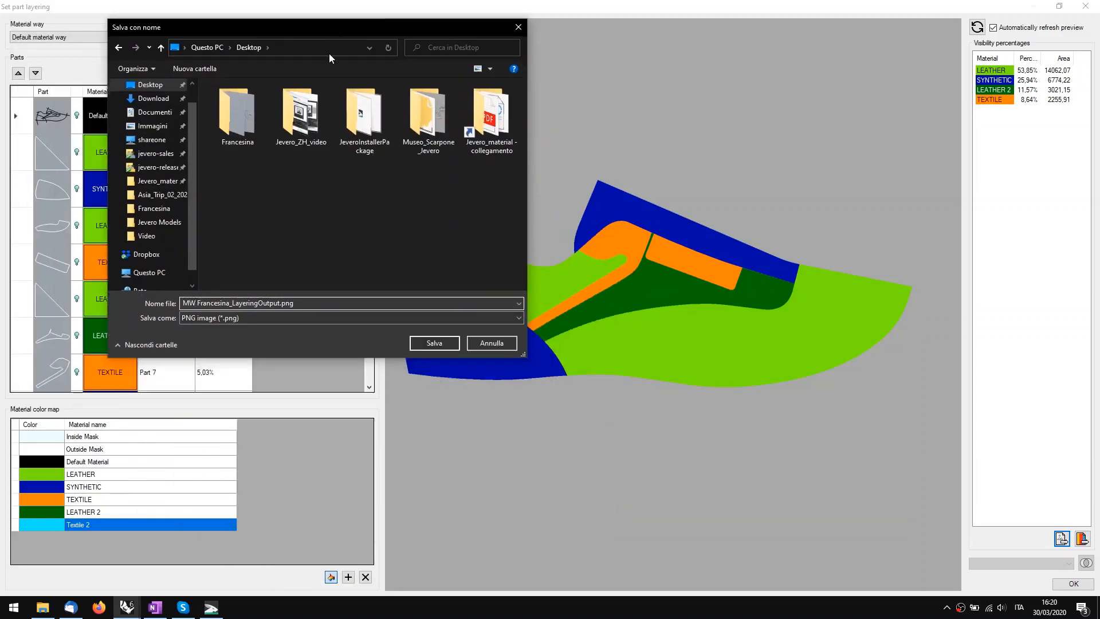
{"action": "type", "text": "1"}
{"action": "left_click", "coordinate": [428, 346]}
Step: Switch to MW 2 and export its layering image to the Desktop as MW2_LayeringOutput.png
{"action": "left_click", "coordinate": [230, 36]}
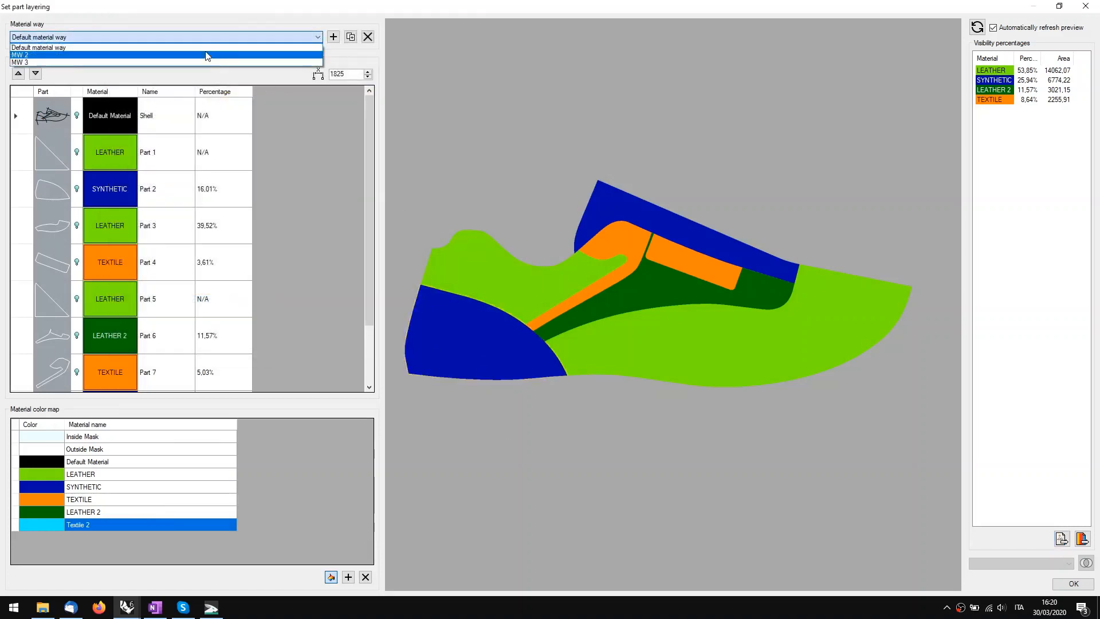
{"action": "left_click", "coordinate": [207, 55]}
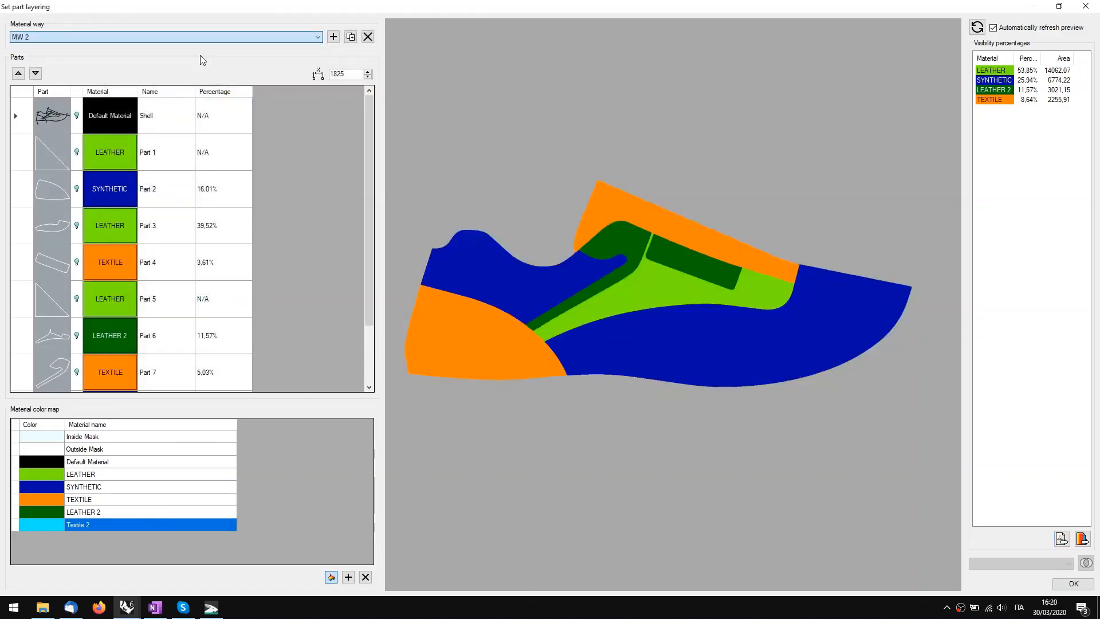
{"action": "left_click", "coordinate": [1061, 538]}
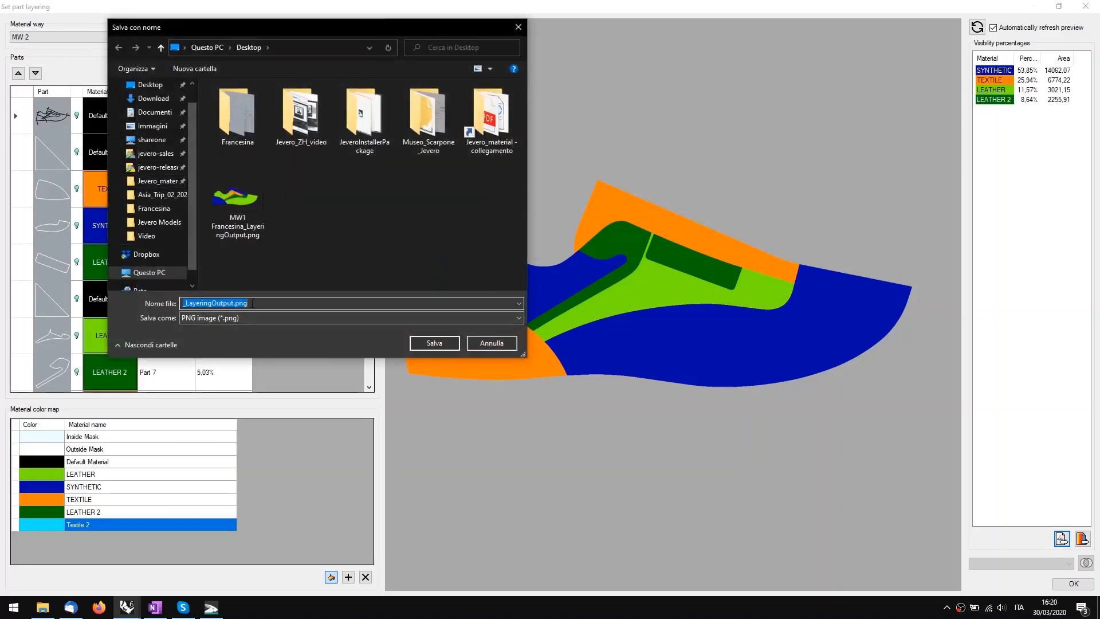
{"action": "left_click", "coordinate": [185, 303]}
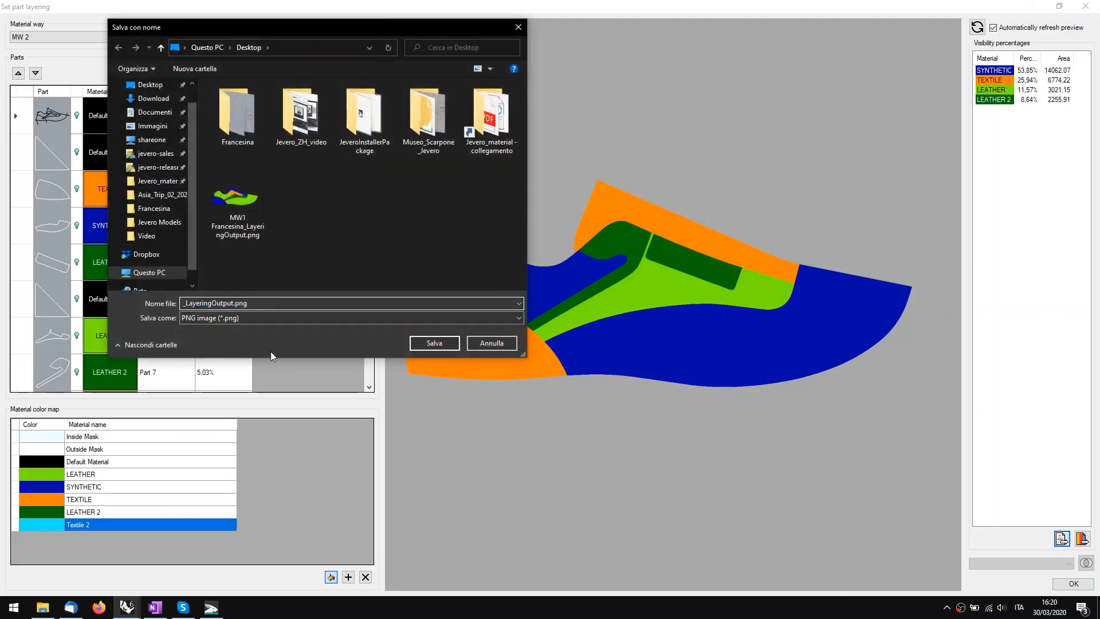
{"action": "type", "text": "MW2"}
{"action": "left_click", "coordinate": [434, 342]}
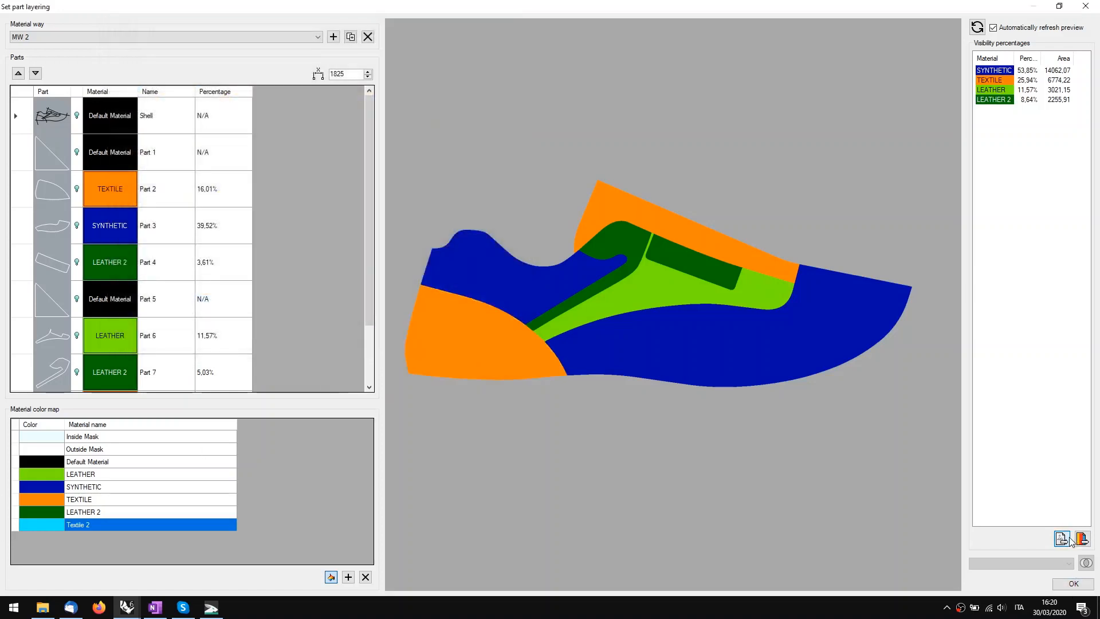
Step: Switch to MW 3 and export its layering image to the Desktop as MW3_LayeringOutput.png
{"action": "left_click", "coordinate": [1068, 539]}
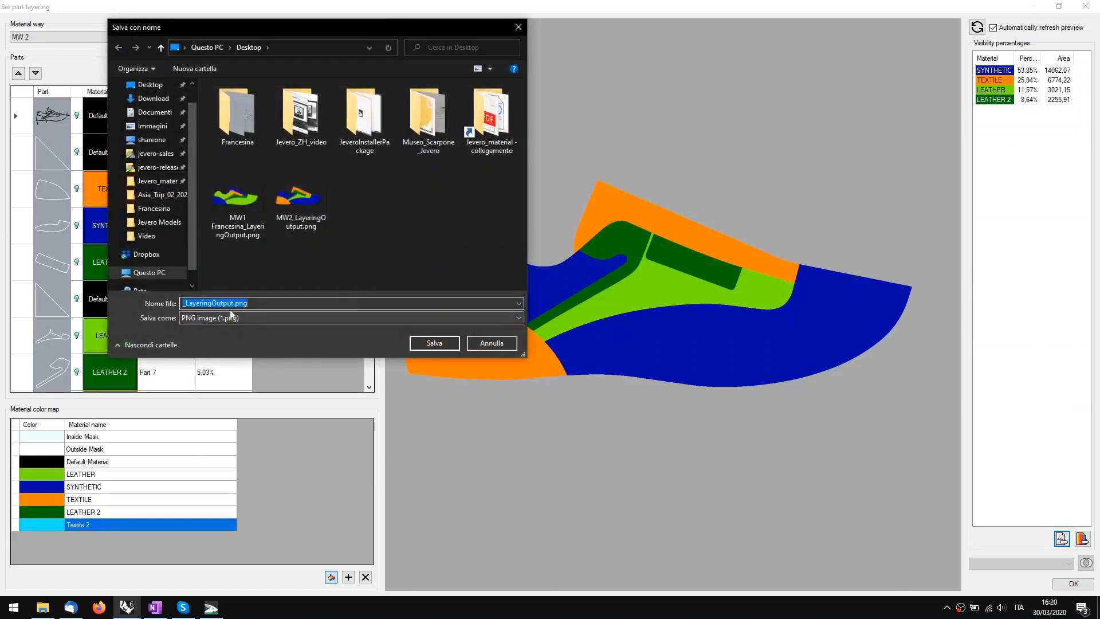
{"action": "left_click", "coordinate": [492, 342]}
{"action": "left_click", "coordinate": [60, 38]}
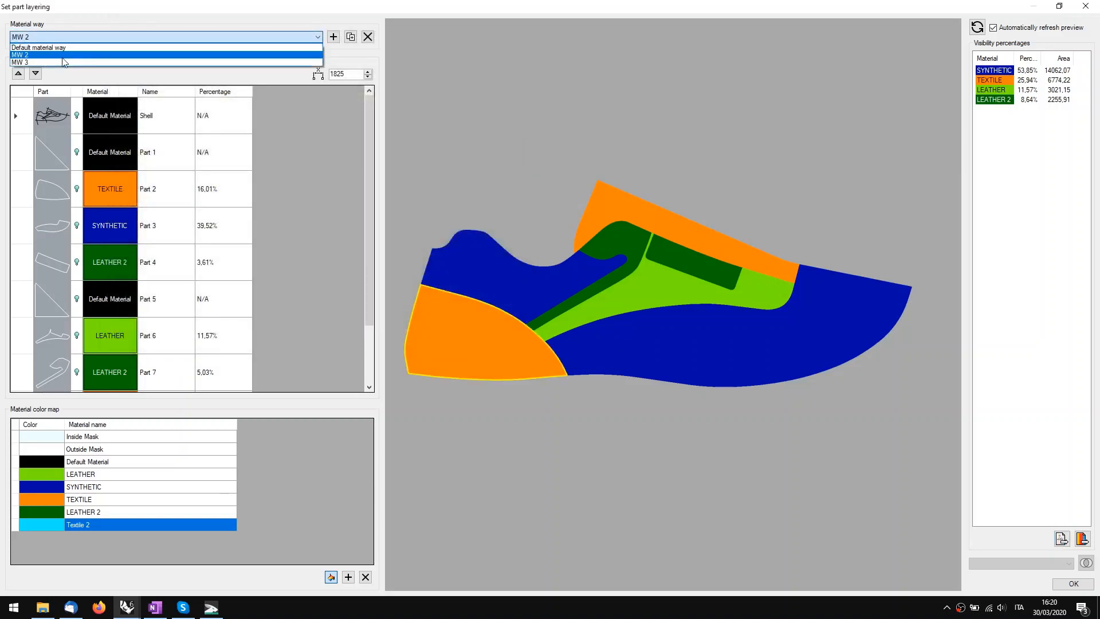
{"action": "left_click", "coordinate": [63, 62]}
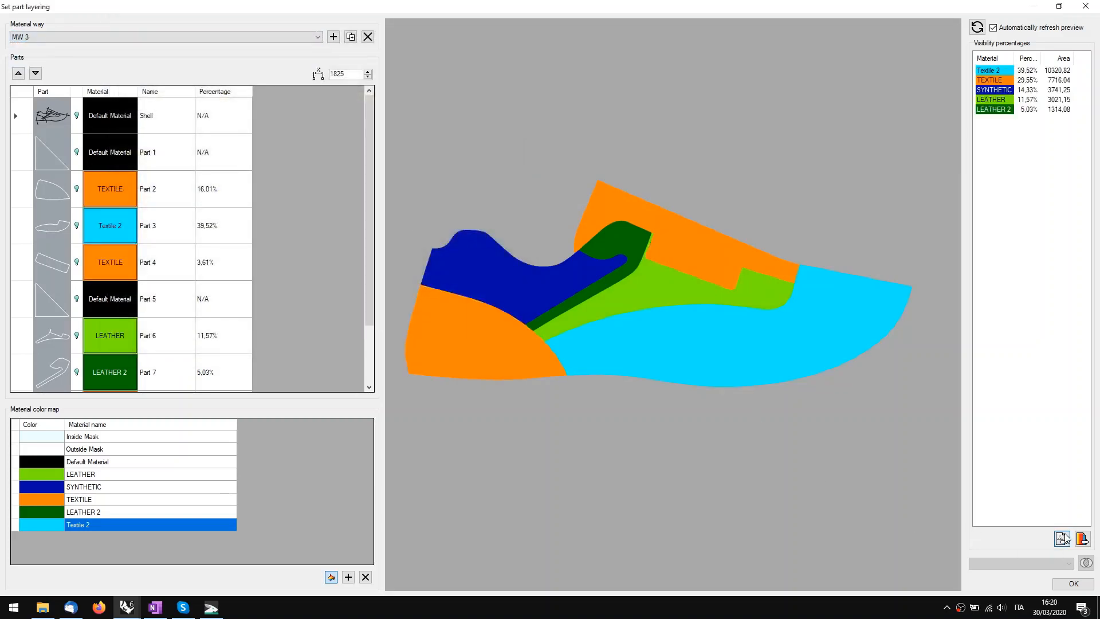
{"action": "left_click", "coordinate": [1062, 539]}
{"action": "left_click", "coordinate": [204, 302]}
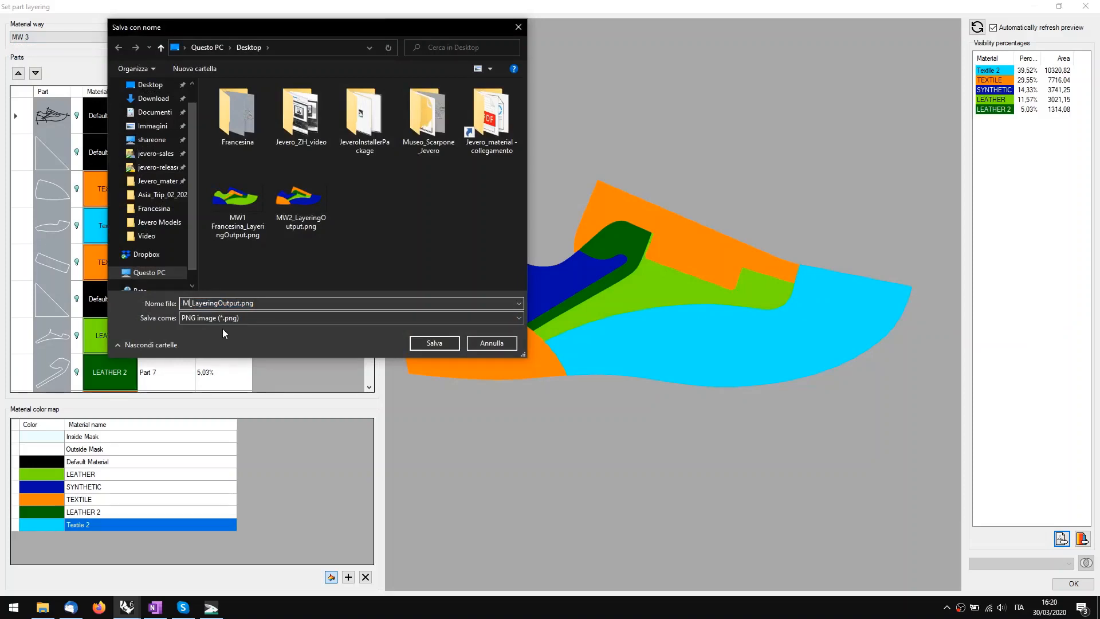
{"action": "type", "text": "MW3"}
{"action": "left_click", "coordinate": [435, 342]}
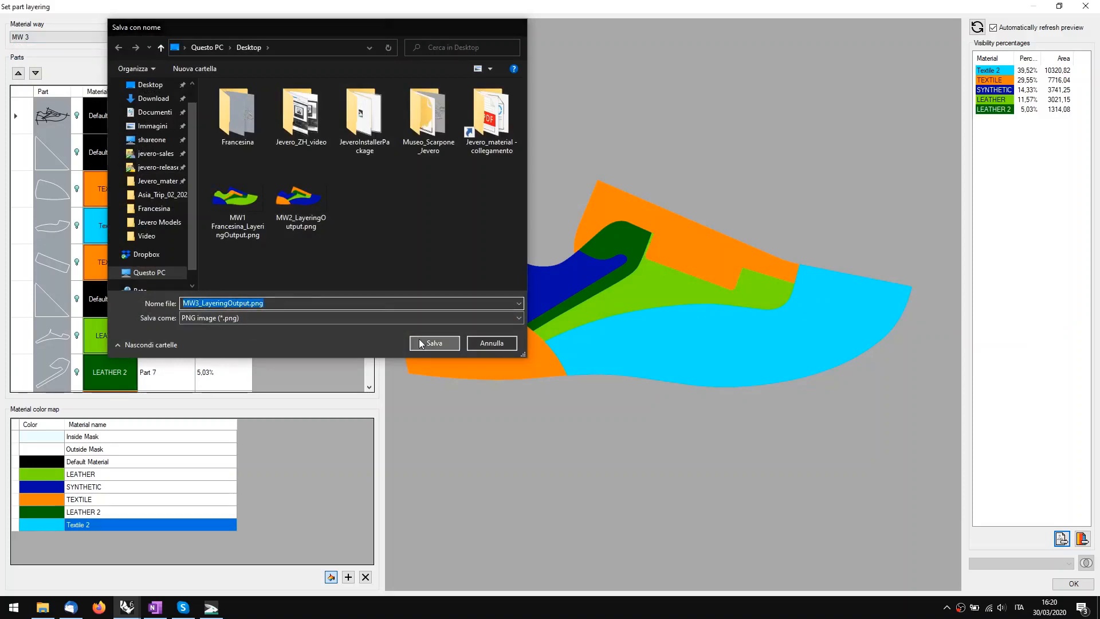
{"action": "left_click", "coordinate": [1083, 539]}
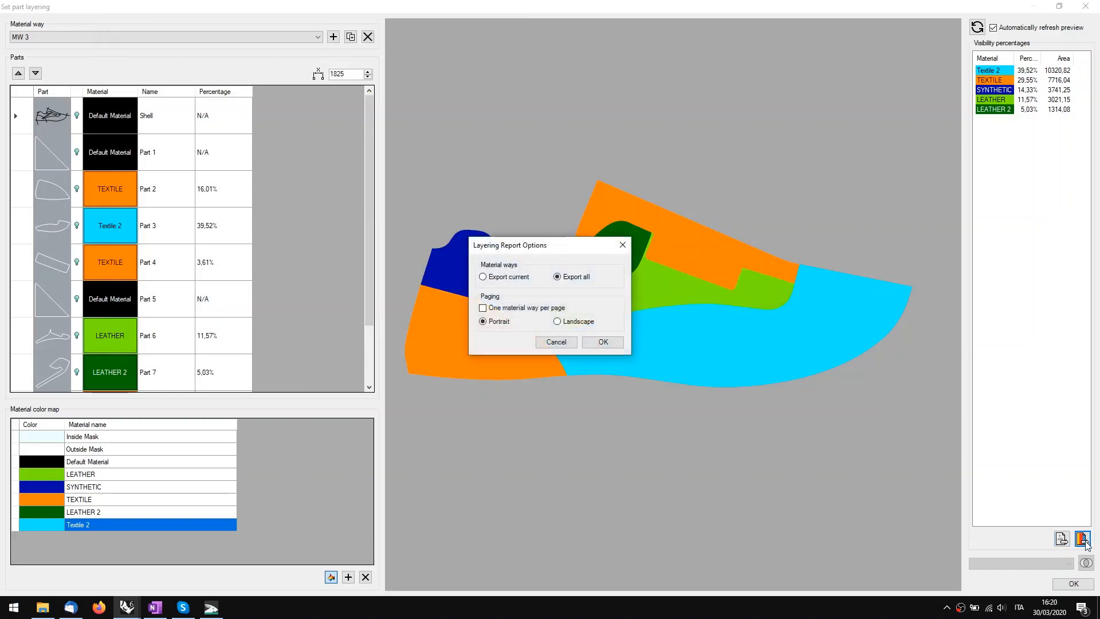
{"action": "left_click", "coordinate": [623, 245]}
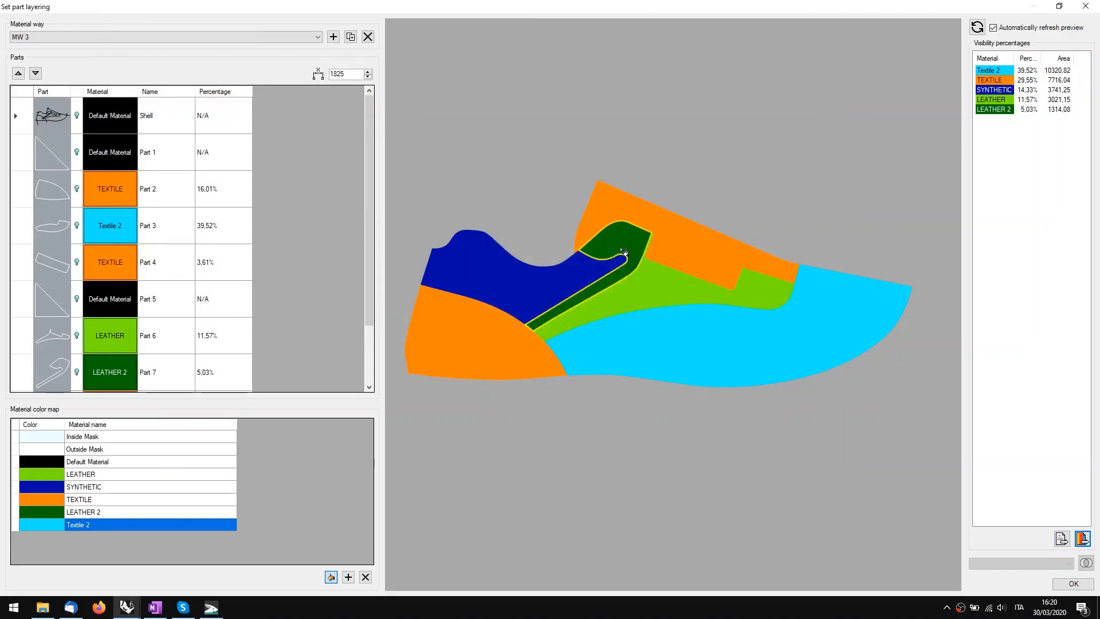
{"action": "key", "text": "super+plus"}
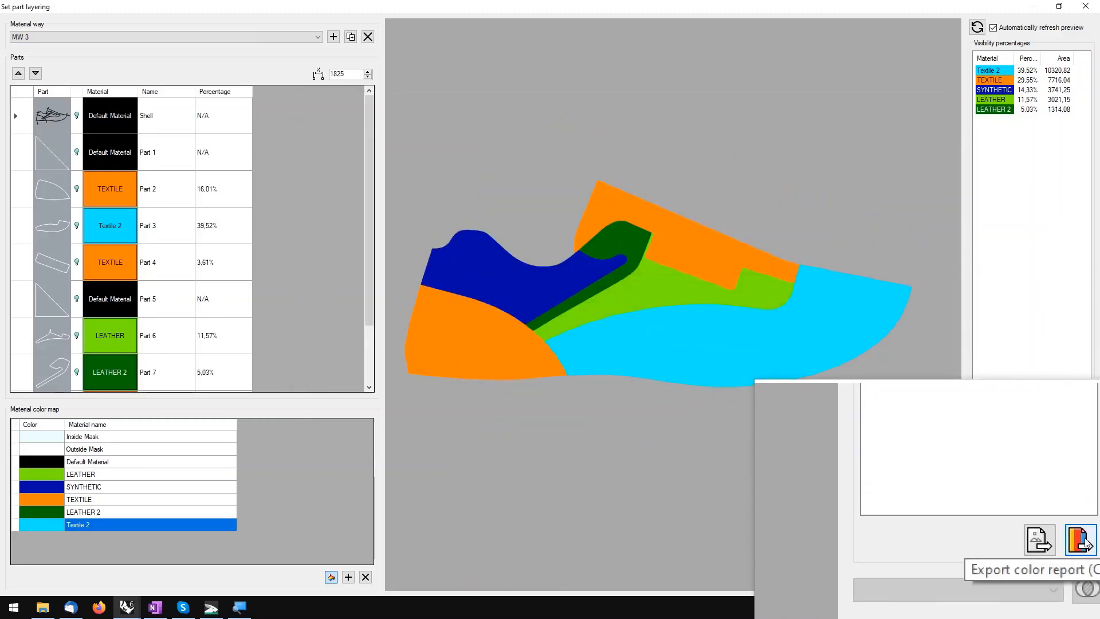
{"action": "key", "text": "super+Escape"}
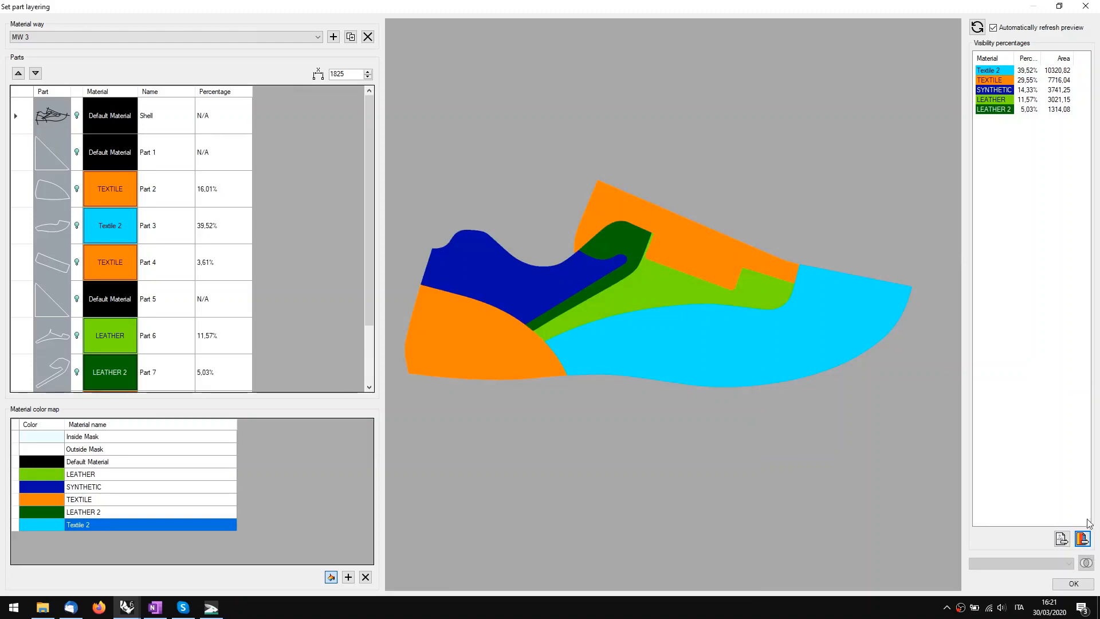
Step: Start the layering report export with all material ways, one material way per page and portrait orientation
{"action": "left_click", "coordinate": [1082, 538]}
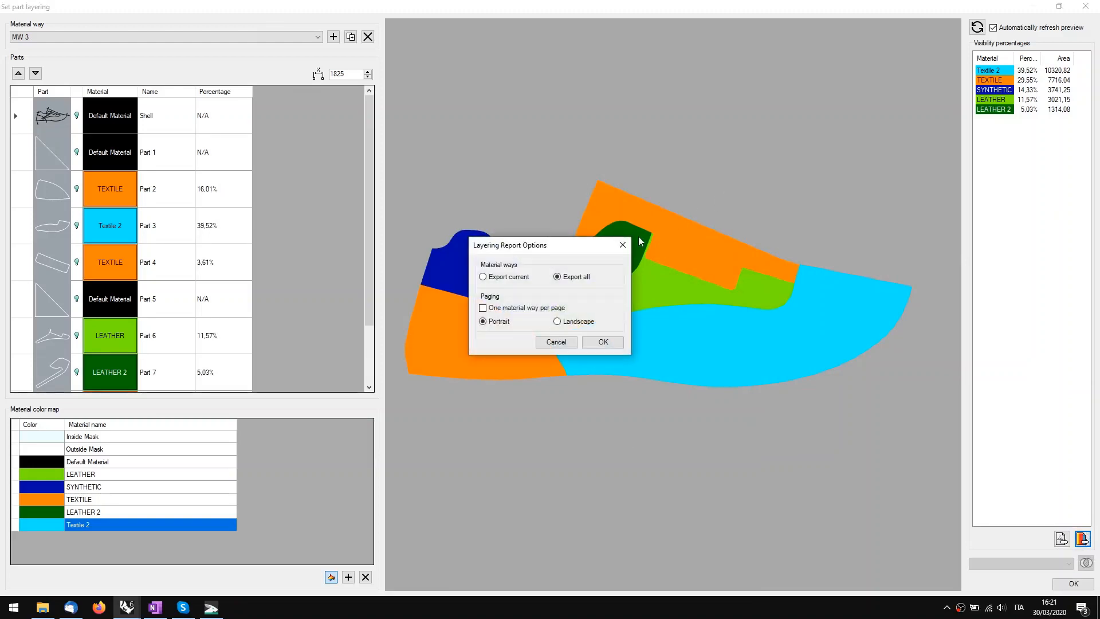
{"action": "left_click_drag", "start_coordinate": [499, 249], "coordinate": [491, 240]}
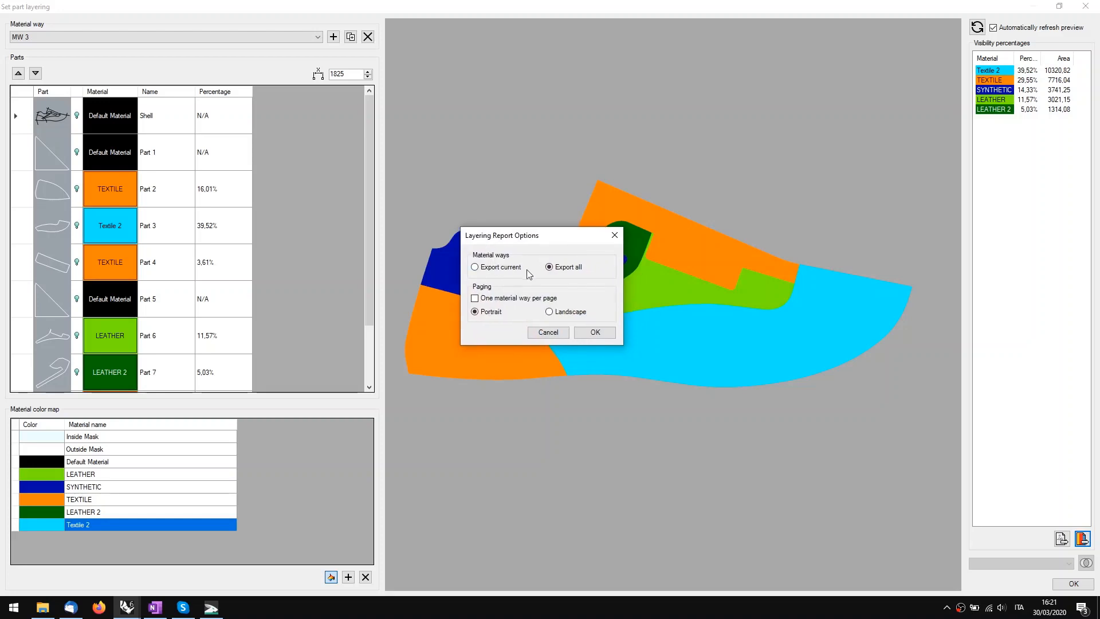
{"action": "left_click", "coordinate": [497, 267]}
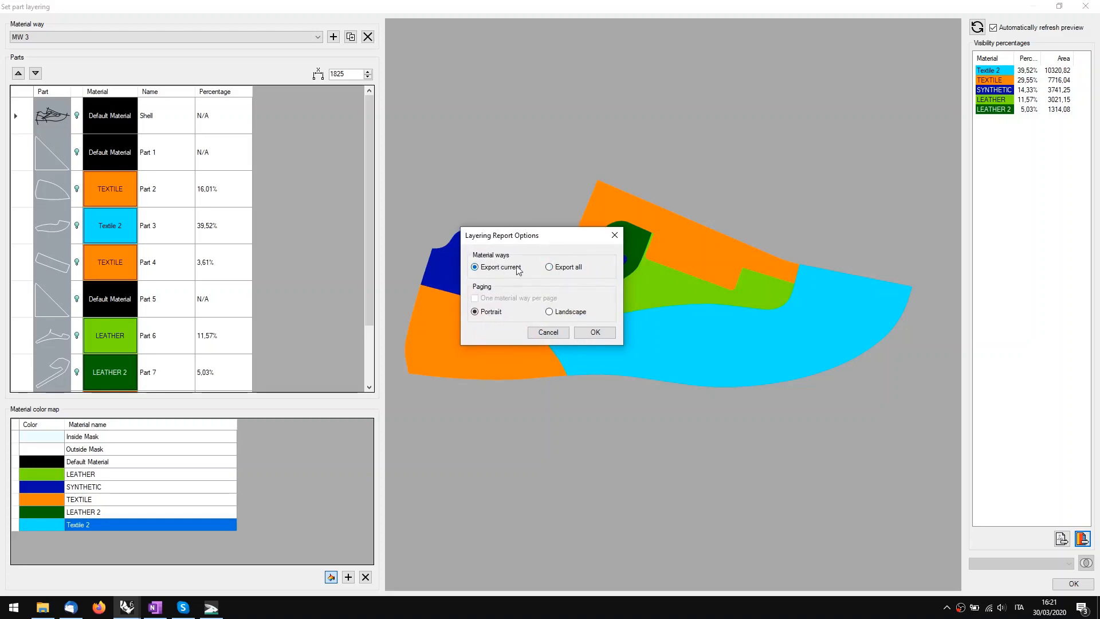
{"action": "left_click", "coordinate": [571, 269]}
{"action": "left_click", "coordinate": [502, 300]}
{"action": "left_click", "coordinate": [600, 334]}
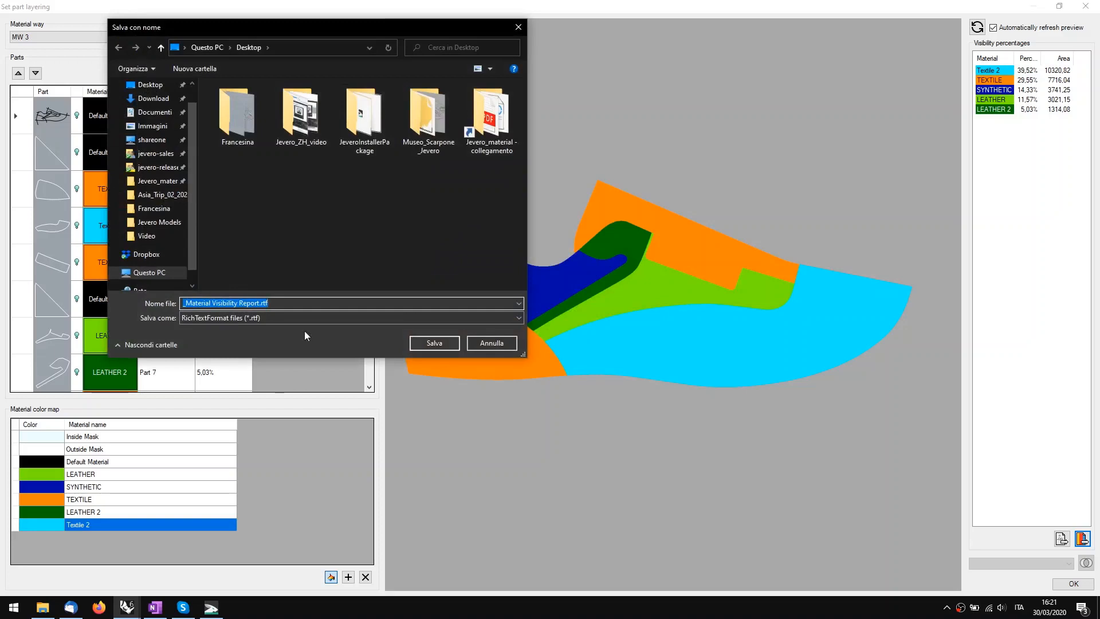
Step: Save the report to the Desktop as FinalReport_Material Visibility Report.rtf and close the part layering settings
{"action": "left_click", "coordinate": [184, 302]}
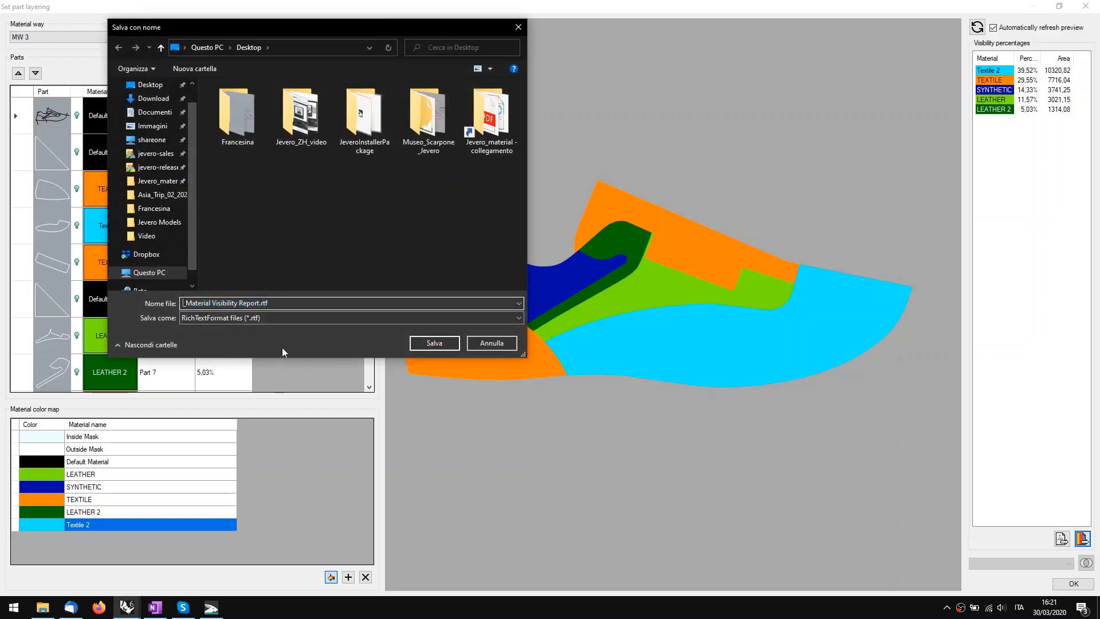
{"action": "type", "text": "FinalReport"}
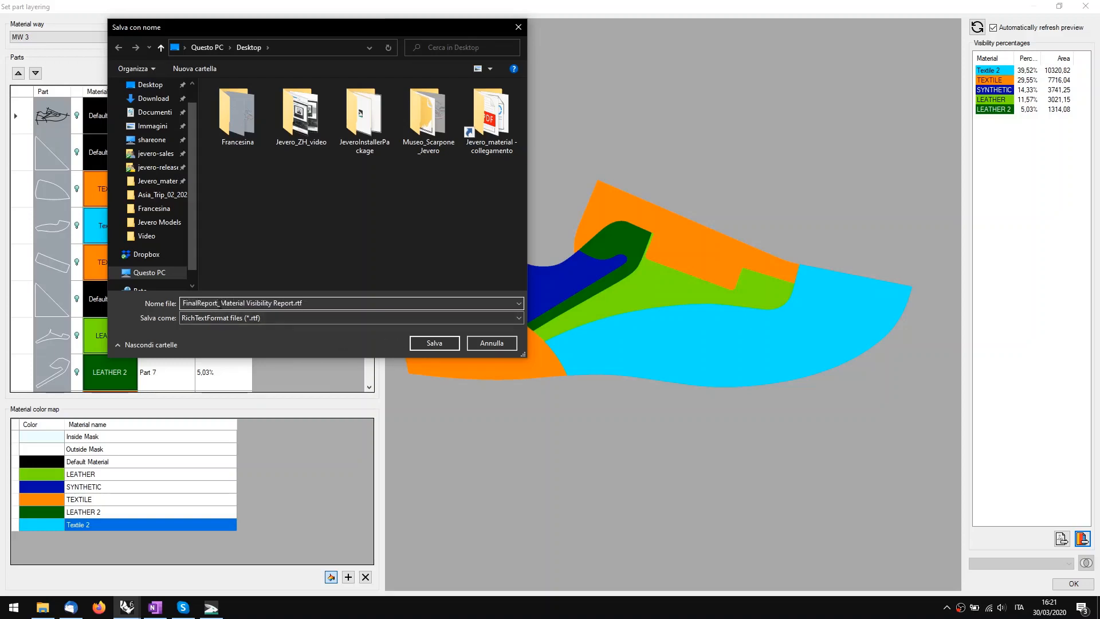
{"action": "left_click", "coordinate": [430, 342]}
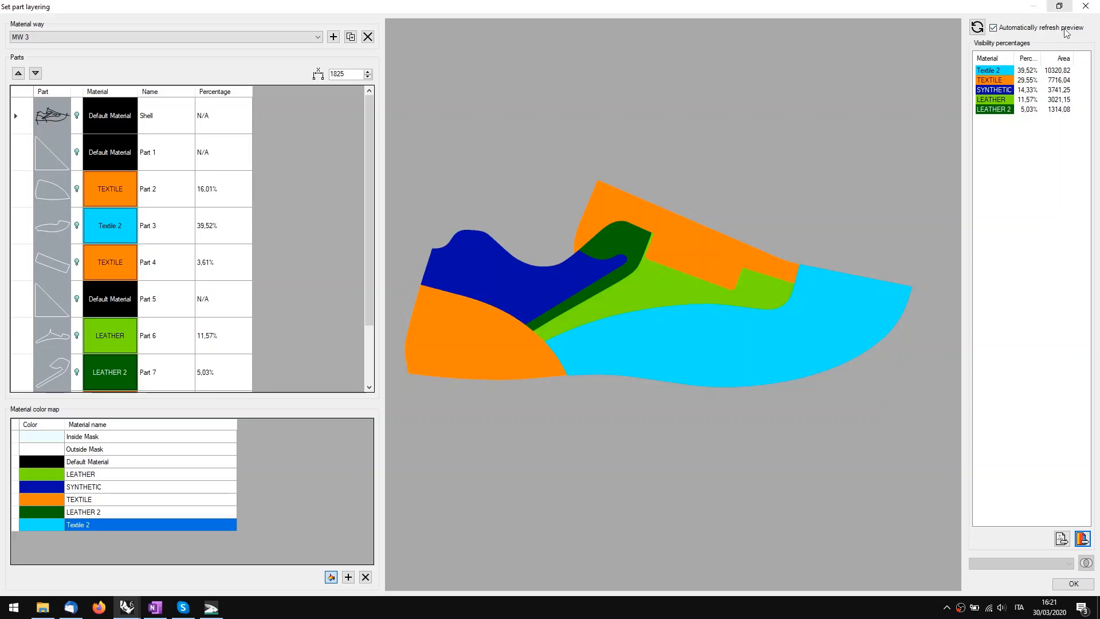
{"action": "left_click", "coordinate": [1073, 583]}
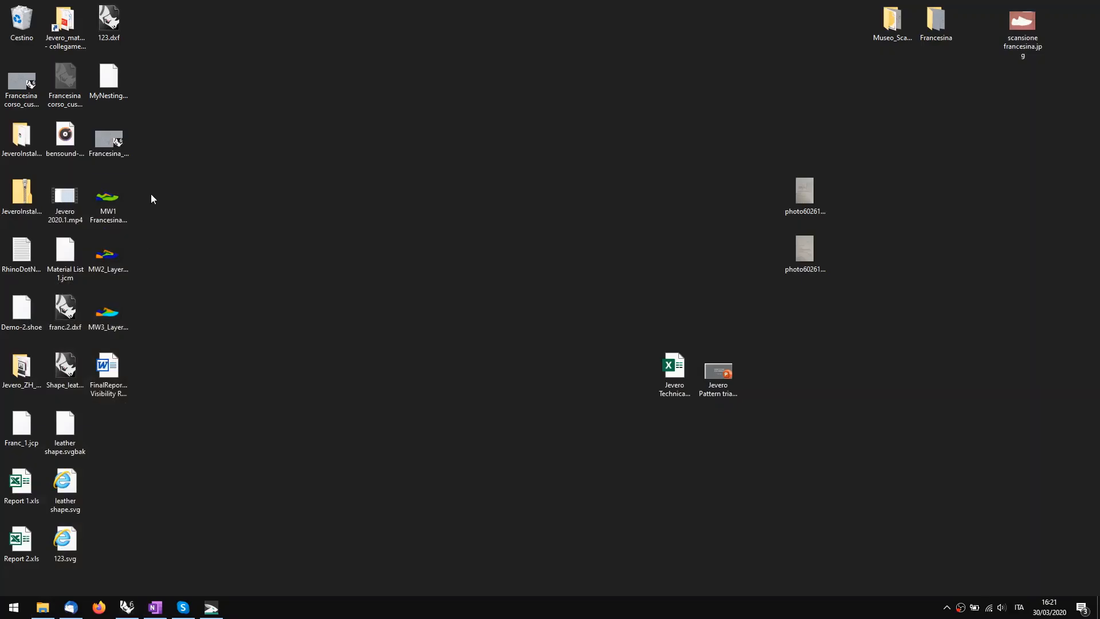
Step: Open MW1 Francesina_LayeringOutput.png from the Desktop and view the exported layering images through MW3_LayeringOutput.png
{"action": "double_click", "coordinate": [117, 208]}
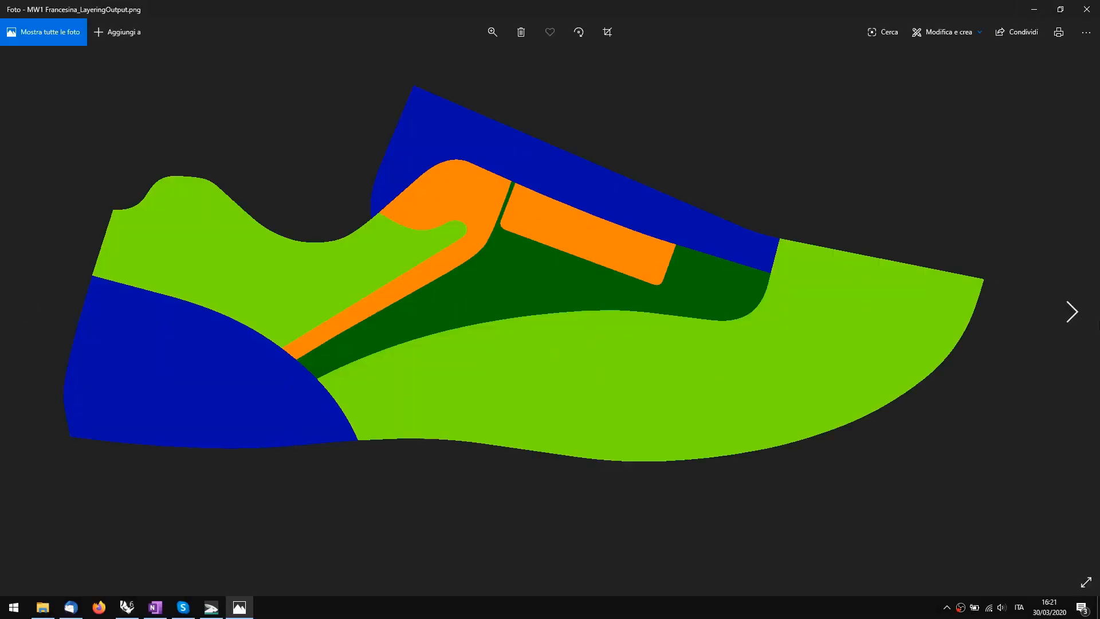
{"action": "left_click", "coordinate": [1076, 325]}
{"action": "left_click", "coordinate": [1072, 312]}
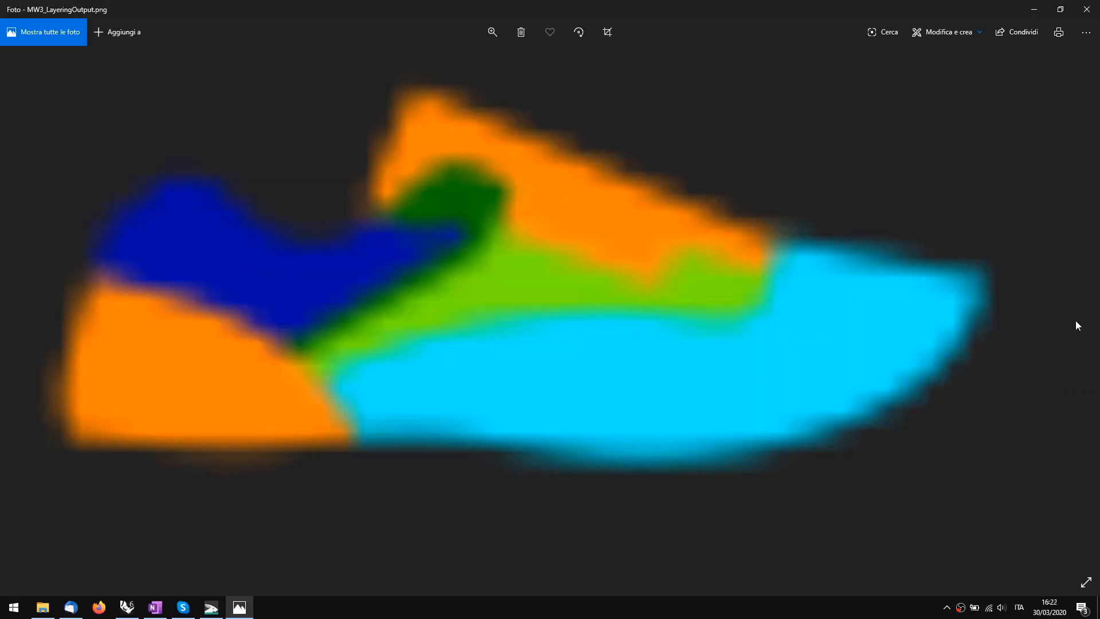
{"action": "left_click", "coordinate": [1086, 9]}
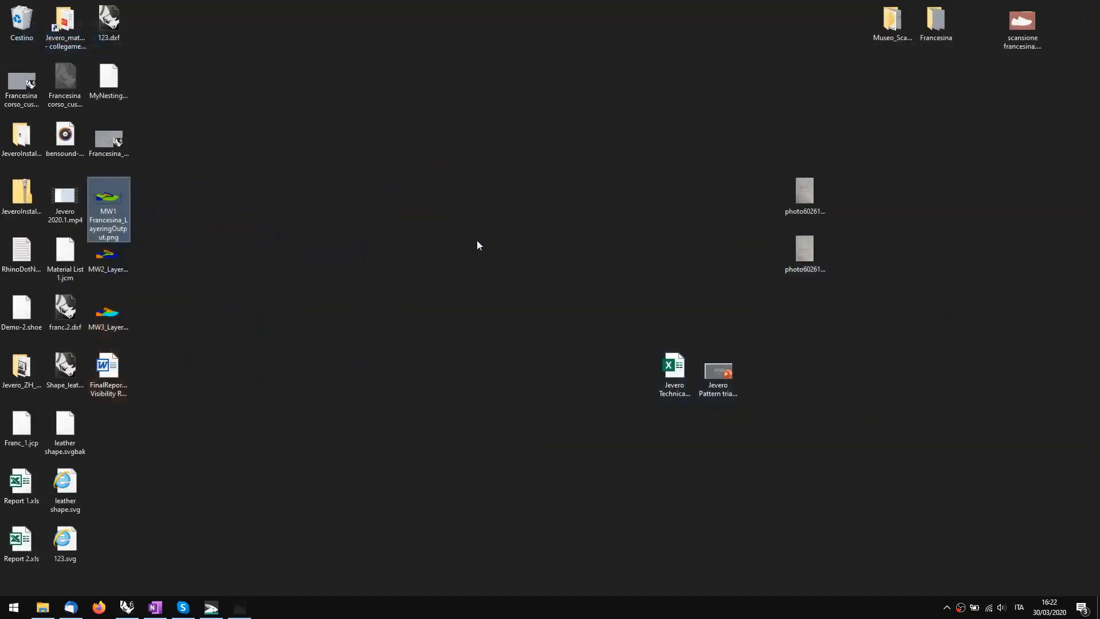
Step: Open FinalReport_Material Visibility Report.rtf from the Desktop in Word and skim through all its material way pages
{"action": "double_click", "coordinate": [122, 383]}
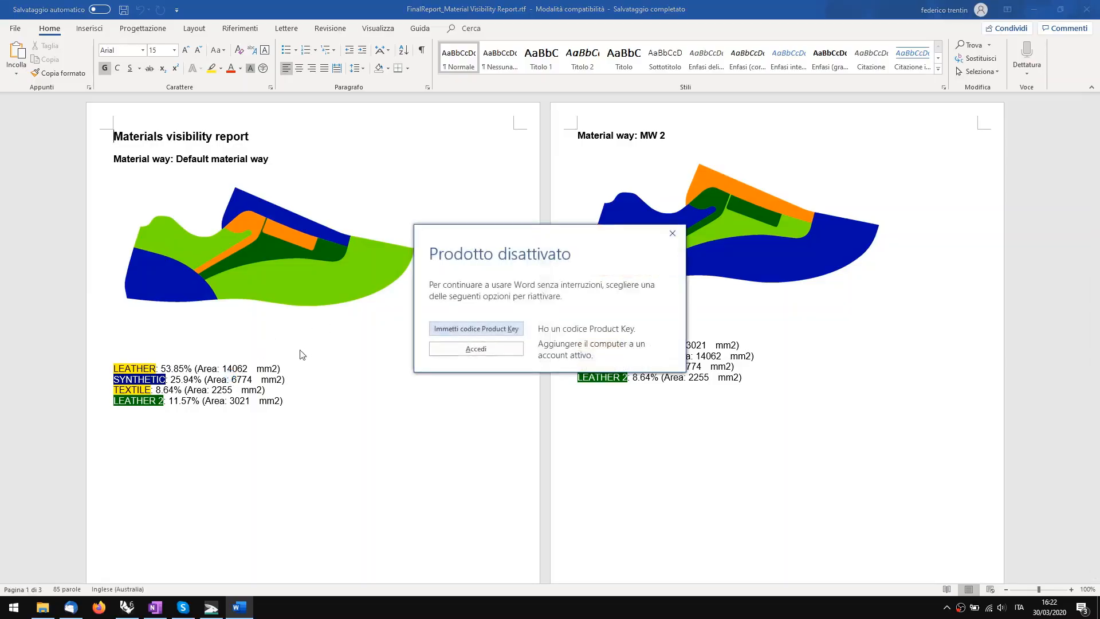
{"action": "left_click", "coordinate": [664, 237]}
{"action": "scroll", "coordinate": [336, 316], "scroll_direction": "down", "scroll_amount": 10}
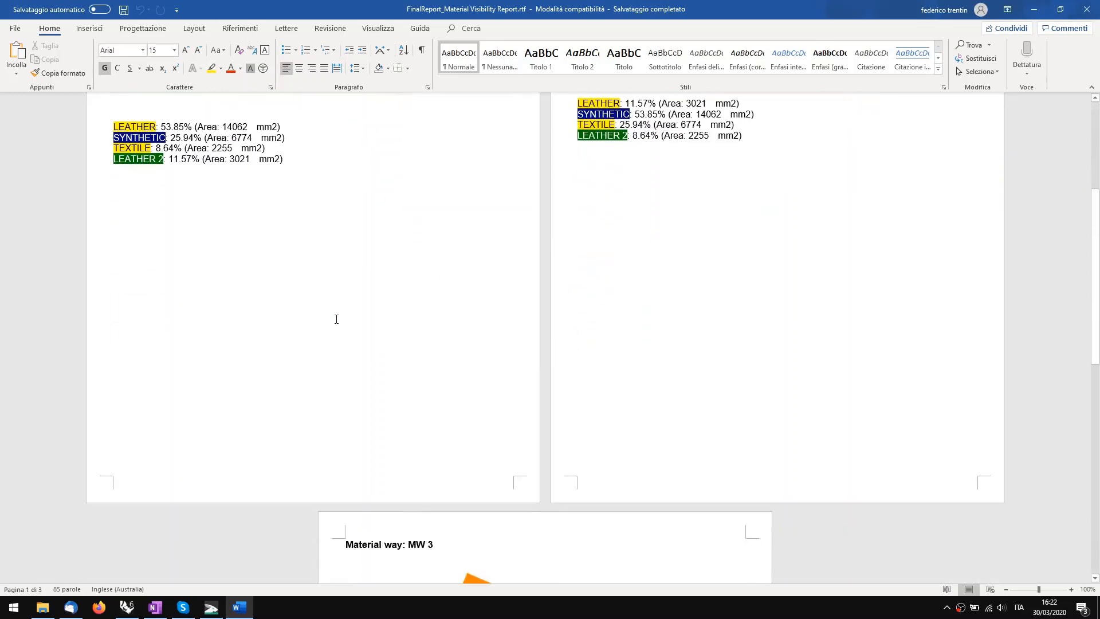
{"action": "scroll", "coordinate": [332, 326], "scroll_direction": "down", "scroll_amount": 3}
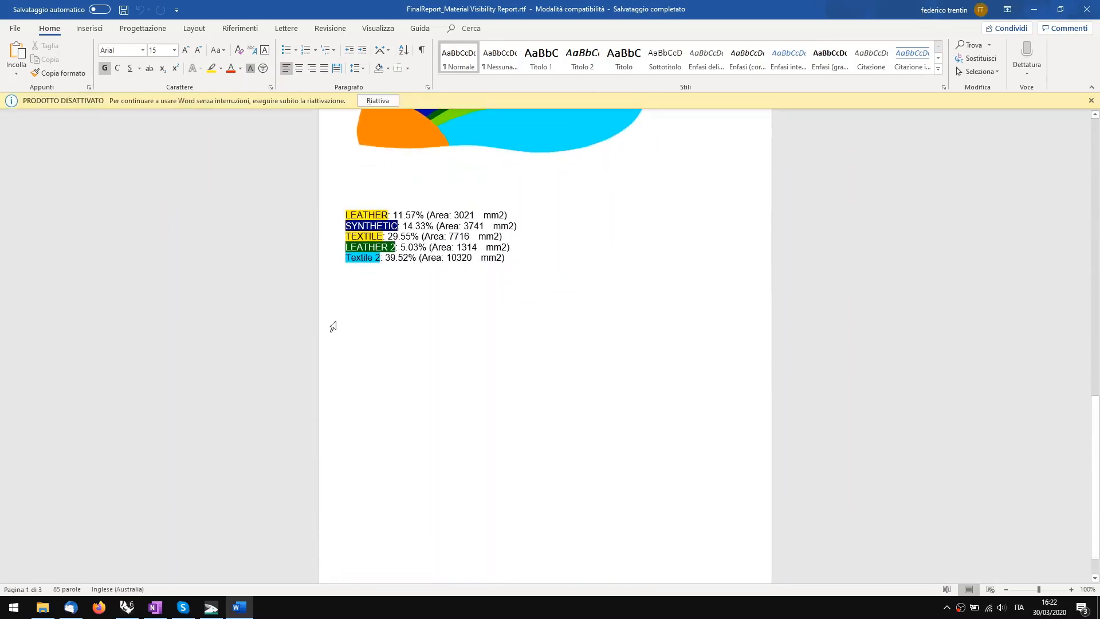
{"action": "scroll", "coordinate": [345, 303], "scroll_direction": "up", "scroll_amount": 9}
{"action": "scroll", "coordinate": [343, 292], "scroll_direction": "up", "scroll_amount": 7}
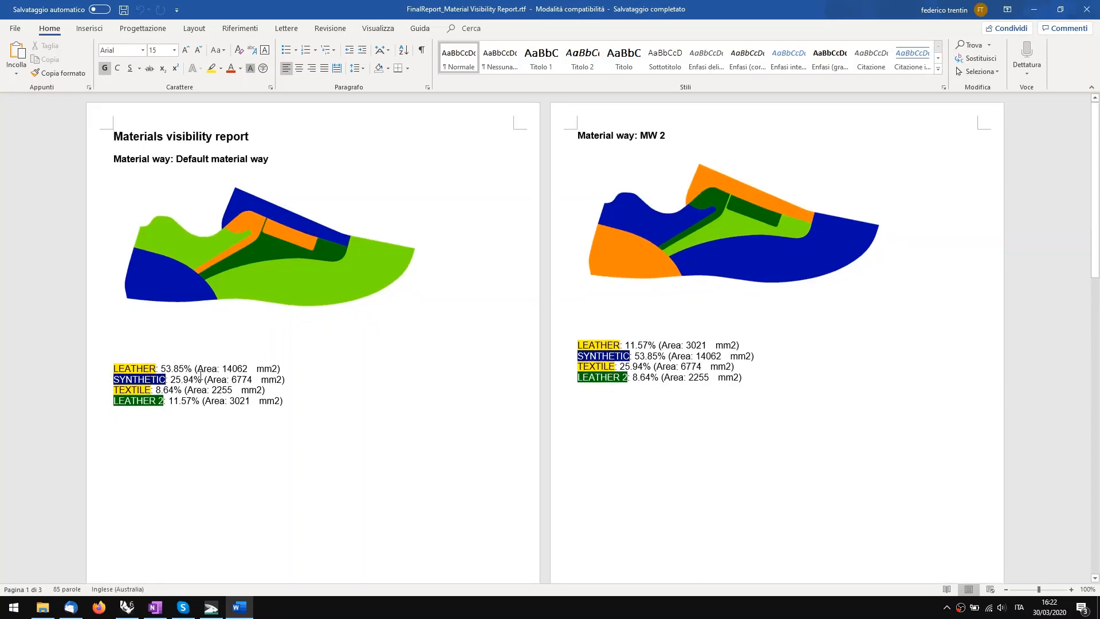
Step: Examine the material percentages and areas on the report's MW 3 page and compare them with the default and MW 2 pages
{"action": "scroll", "coordinate": [622, 367], "scroll_direction": "down", "scroll_amount": 5}
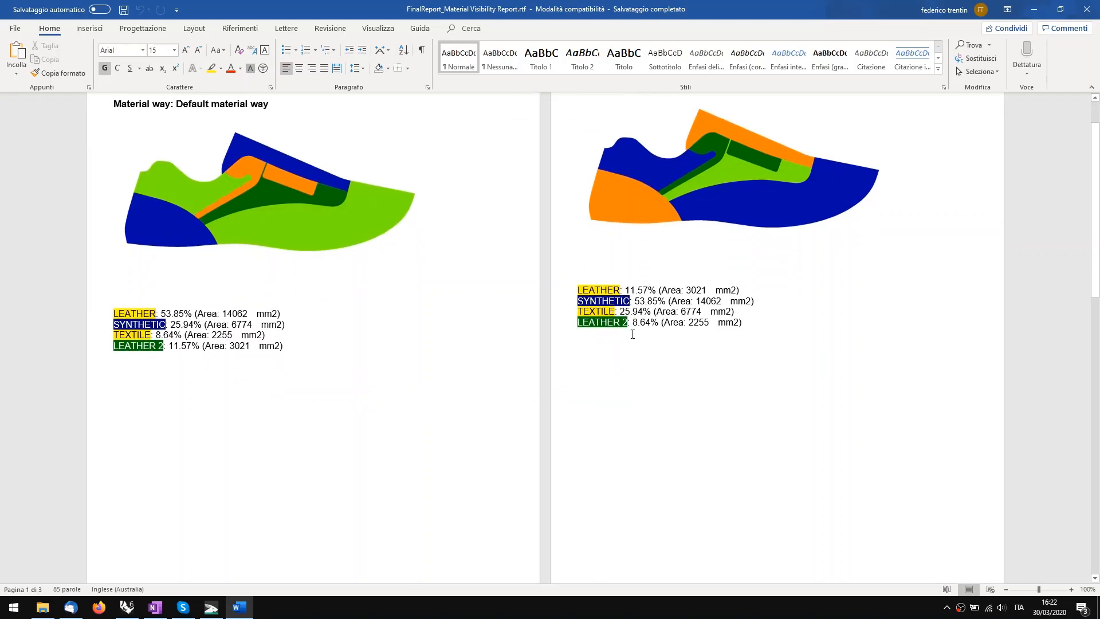
{"action": "scroll", "coordinate": [626, 334], "scroll_direction": "down", "scroll_amount": 7}
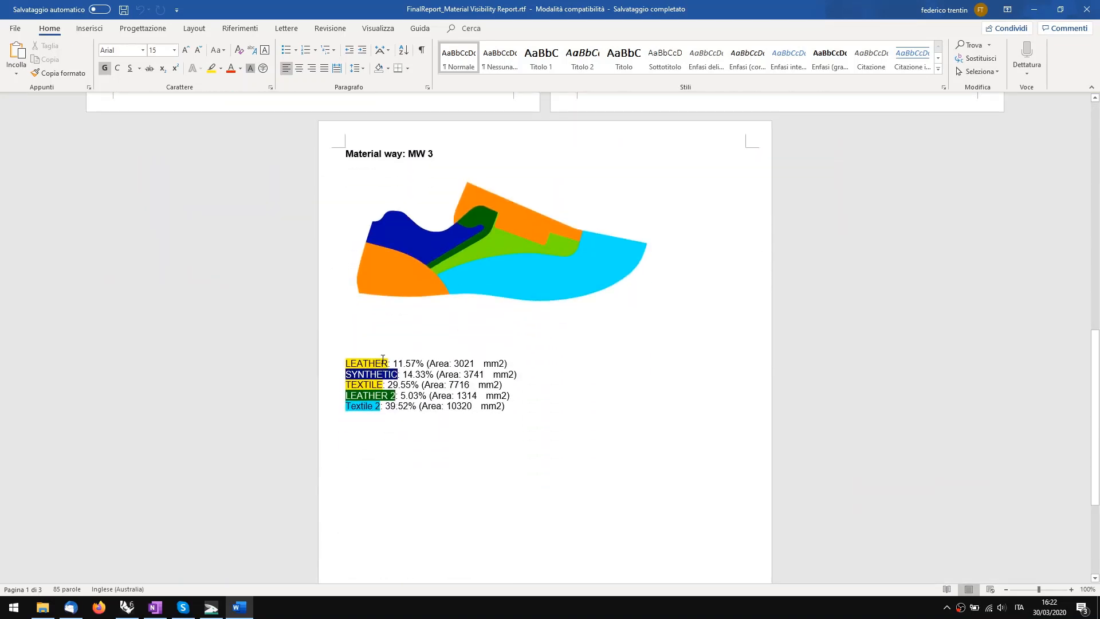
{"action": "left_click_drag", "start_coordinate": [387, 363], "coordinate": [461, 405]}
{"action": "left_click", "coordinate": [462, 405]}
{"action": "scroll", "coordinate": [406, 332], "scroll_direction": "up", "scroll_amount": 7}
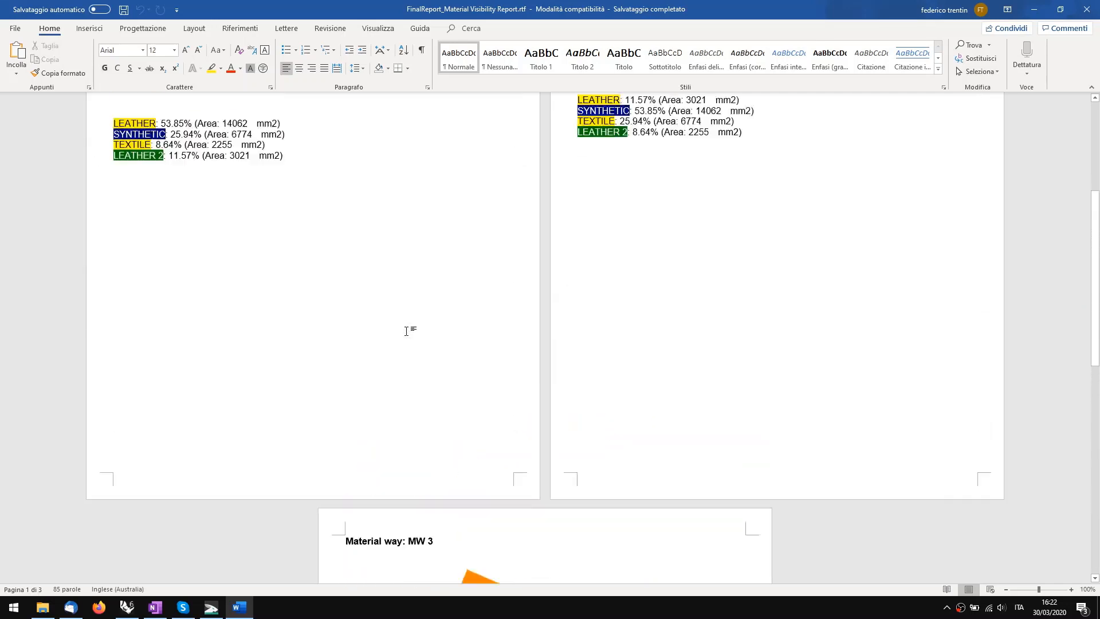
{"action": "scroll", "coordinate": [406, 331], "scroll_direction": "up", "scroll_amount": 4}
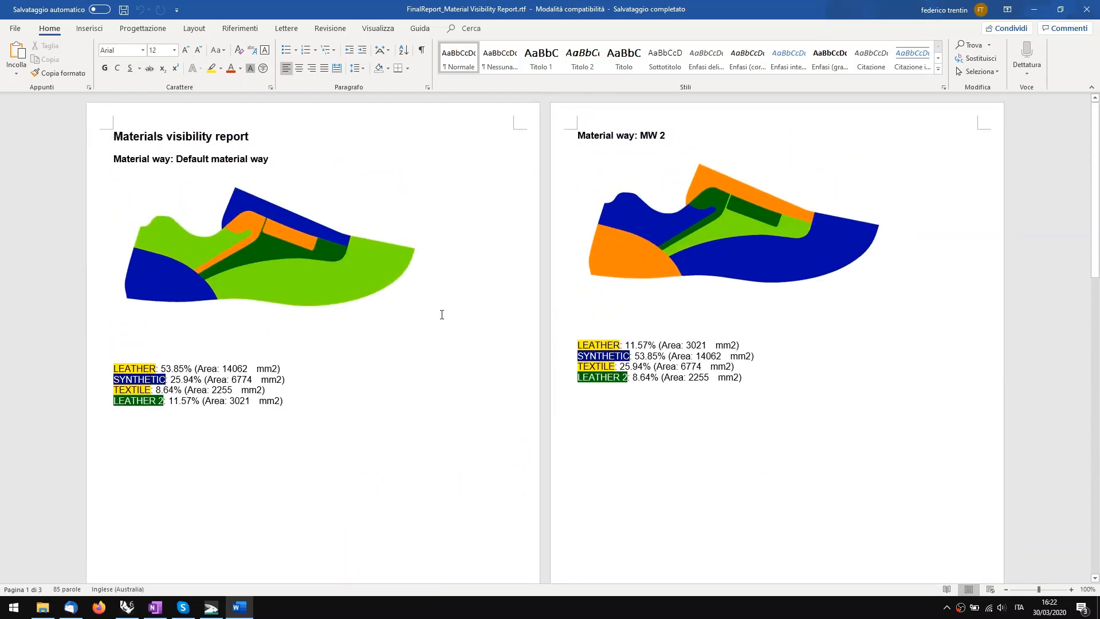
{"action": "scroll", "coordinate": [442, 315], "scroll_direction": "down", "scroll_amount": 4}
{"action": "scroll", "coordinate": [443, 317], "scroll_direction": "up", "scroll_amount": 4}
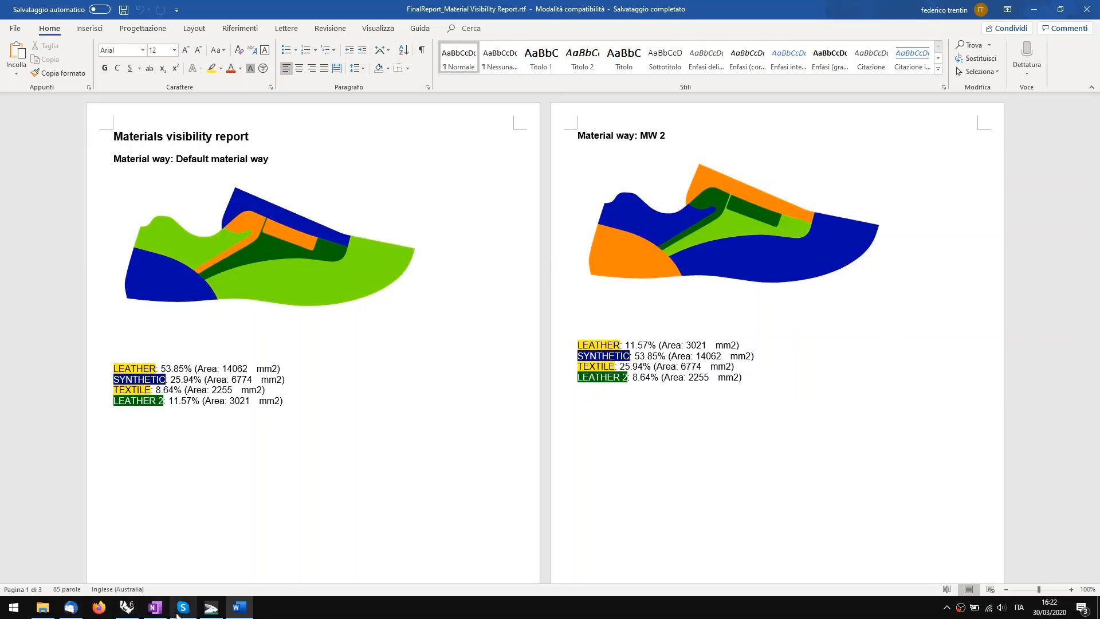
Step: Switch back to Rhinoceros and reopen the part layering settings for the Francesina pattern
{"action": "left_click", "coordinate": [127, 607]}
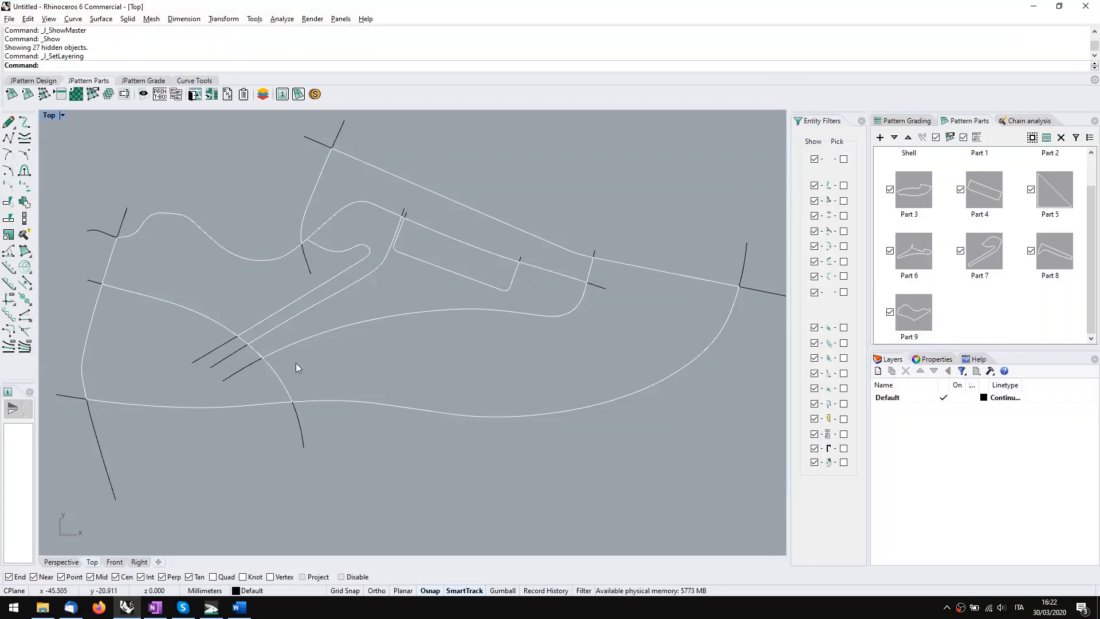
{"action": "scroll", "coordinate": [344, 363], "scroll_direction": "down", "scroll_amount": 2}
{"action": "right_click_drag", "start_coordinate": [335, 278], "coordinate": [390, 271]}
{"action": "scroll", "coordinate": [362, 301], "scroll_direction": "up", "scroll_amount": 2}
{"action": "scroll", "coordinate": [357, 295], "scroll_direction": "down", "scroll_amount": 2}
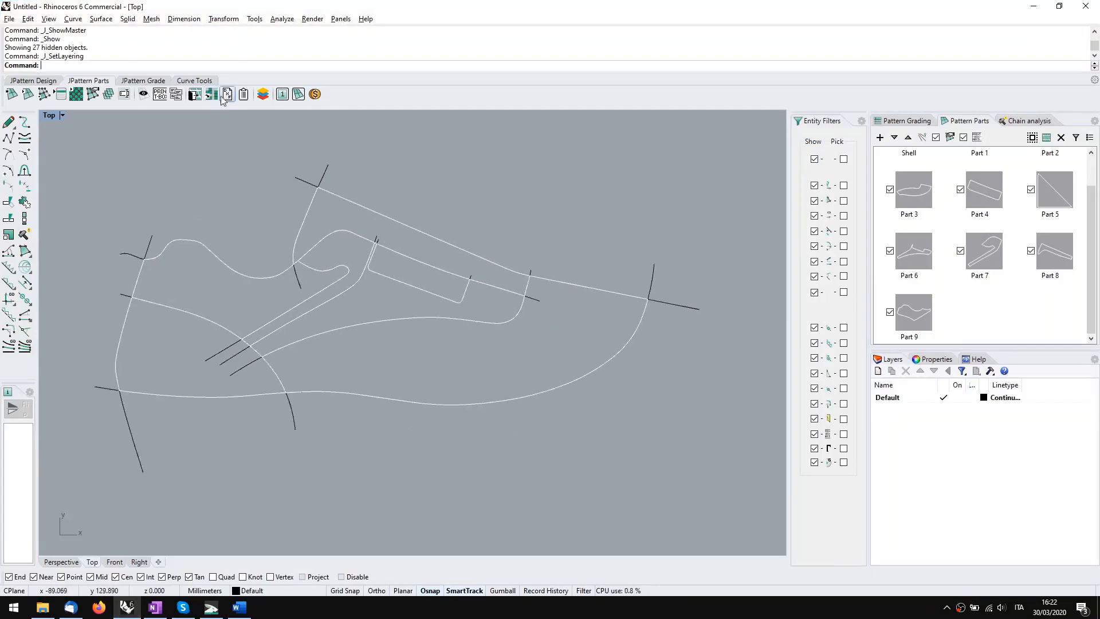
{"action": "left_click", "coordinate": [262, 94]}
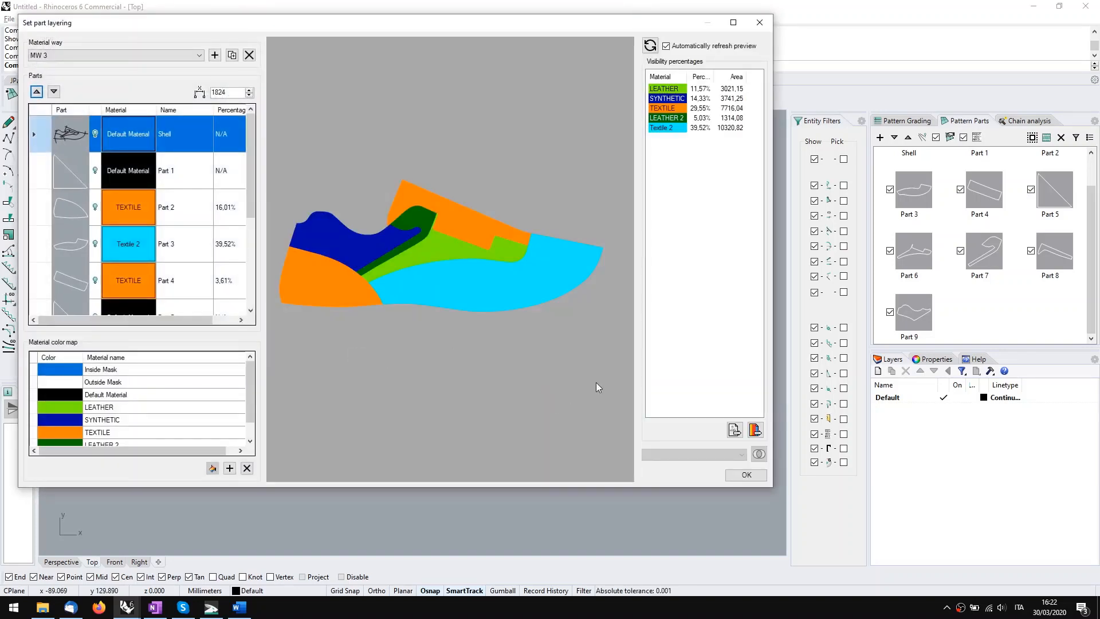